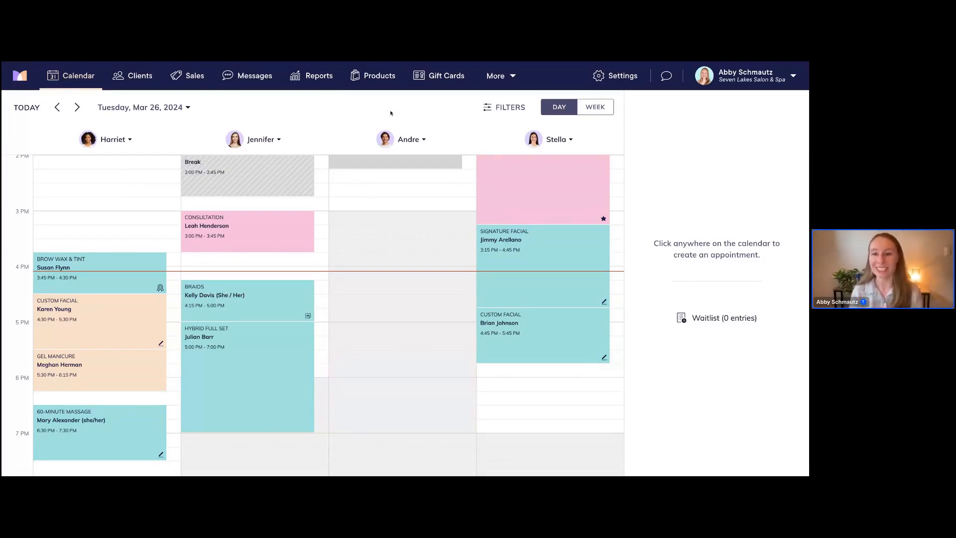
# Go to Settings and open the Staff Members management page
pyautogui.click(622, 78)
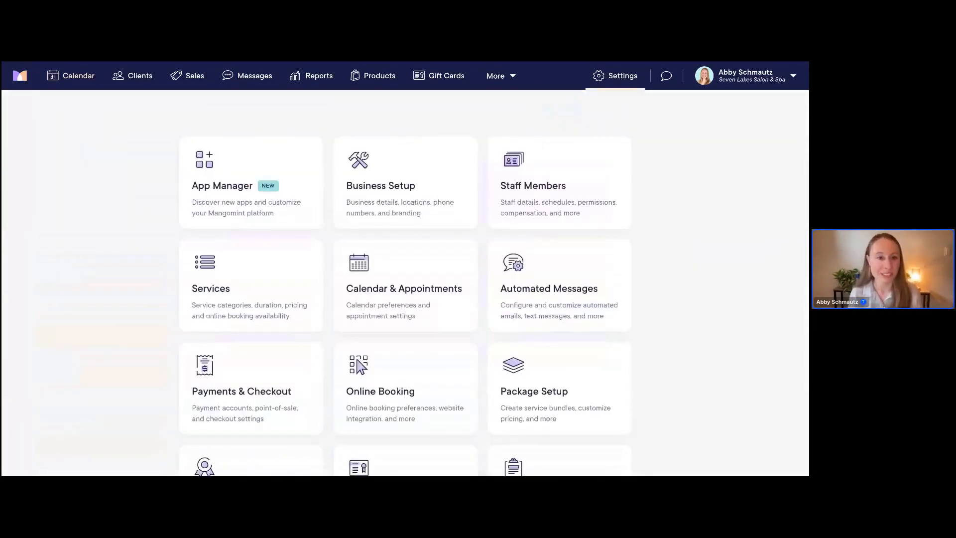
pyautogui.click(569, 181)
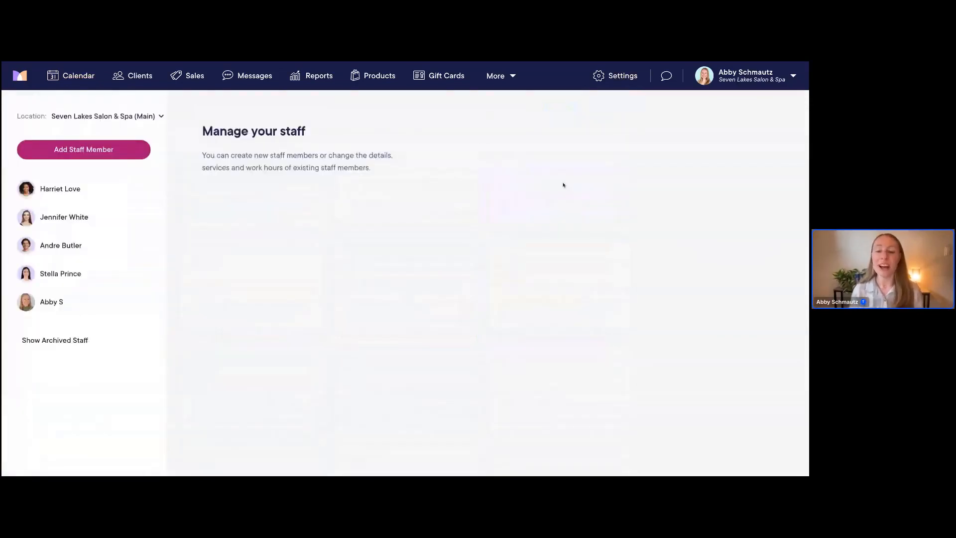
# Browse the first staff member's details, then open the last-listed admin staff member's profile
pyautogui.click(96, 200)
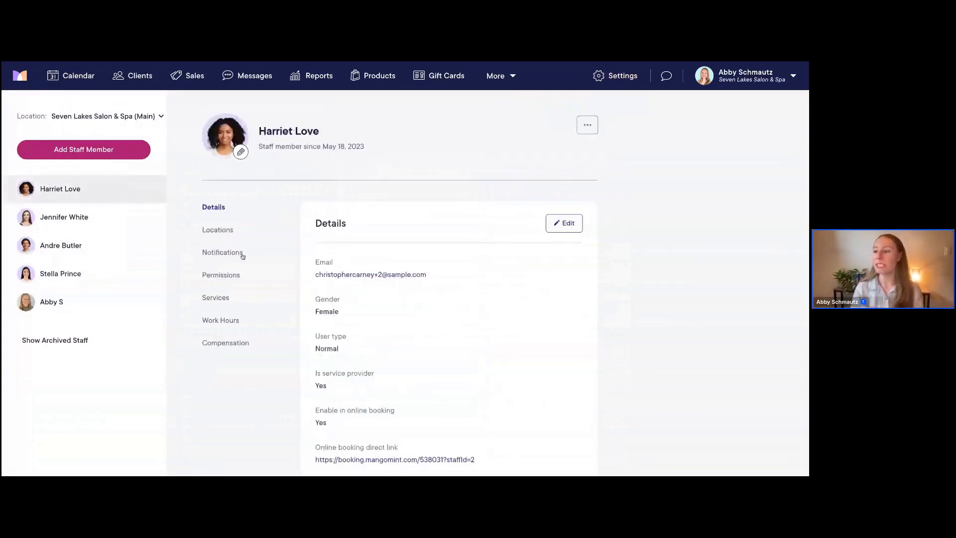
pyautogui.scroll(-1, 242, 256)
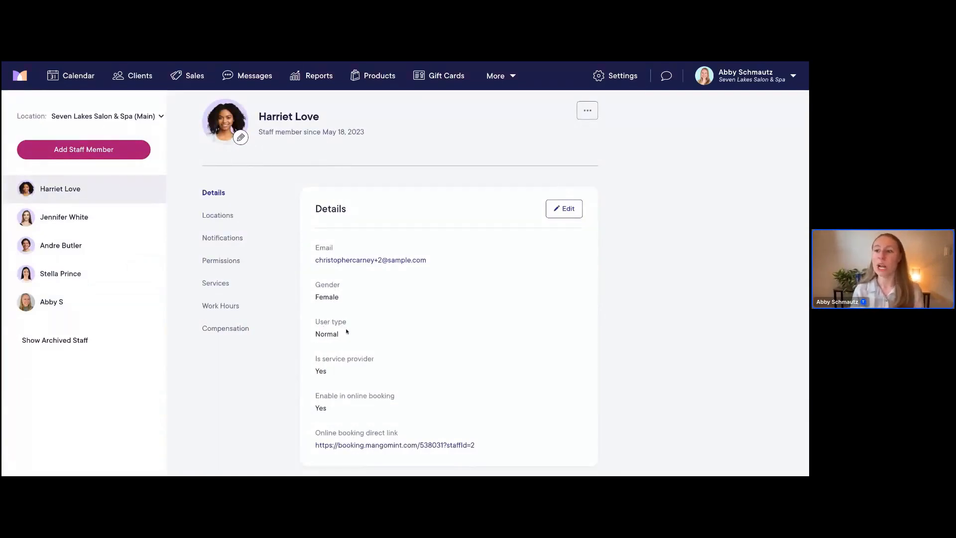
pyautogui.click(55, 302)
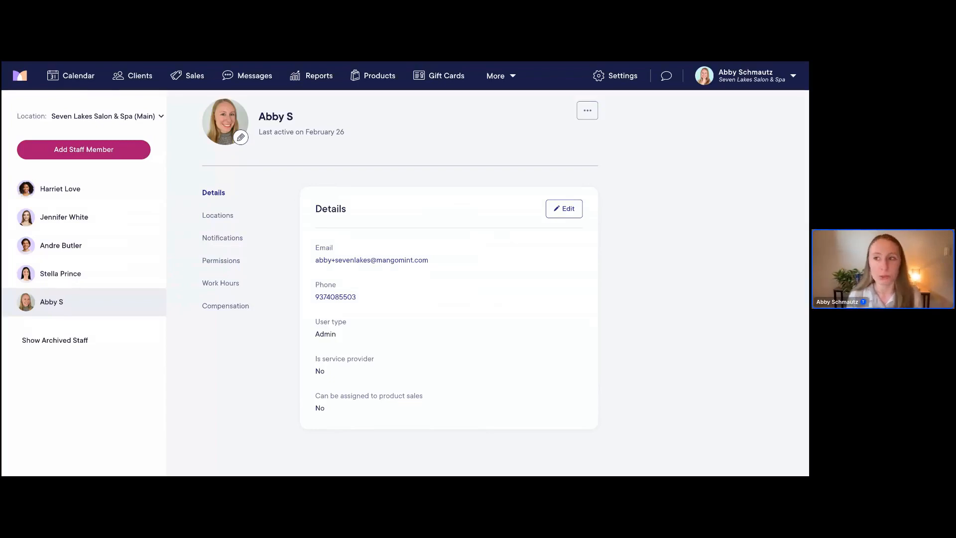
# Reopen the first staff member's profile, a service provider with online booking enabled
pyautogui.click(56, 192)
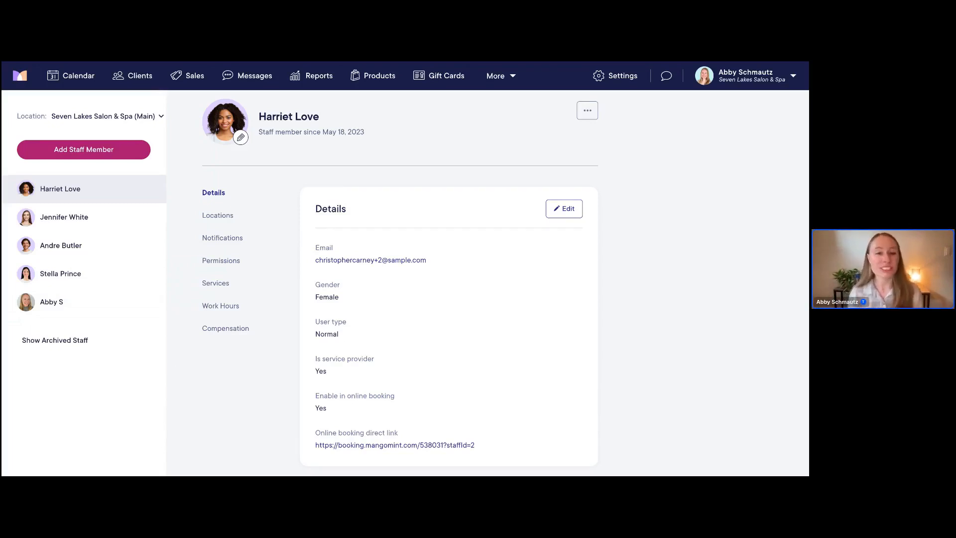
# Start a new staff member and enter her first name
pyautogui.click(101, 151)
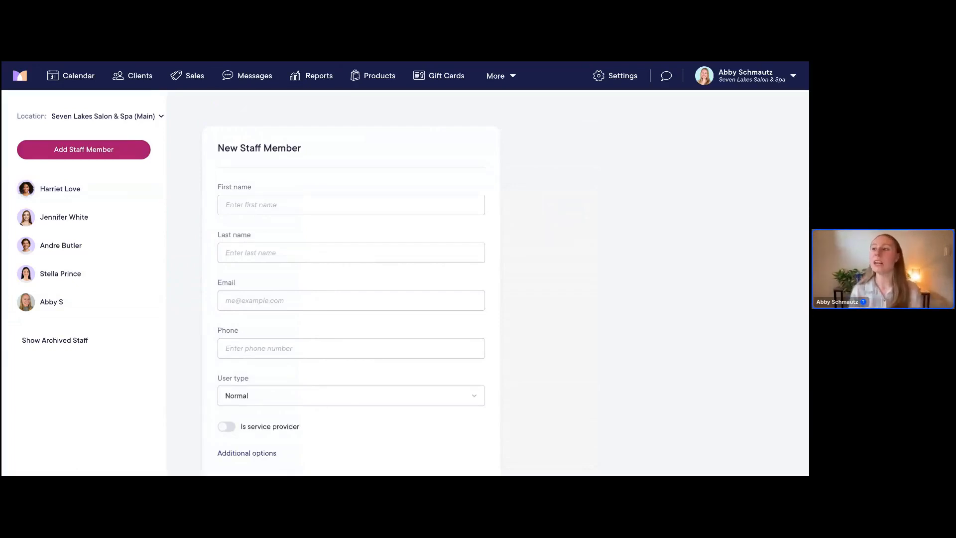
pyautogui.scroll(-1, 351, 299)
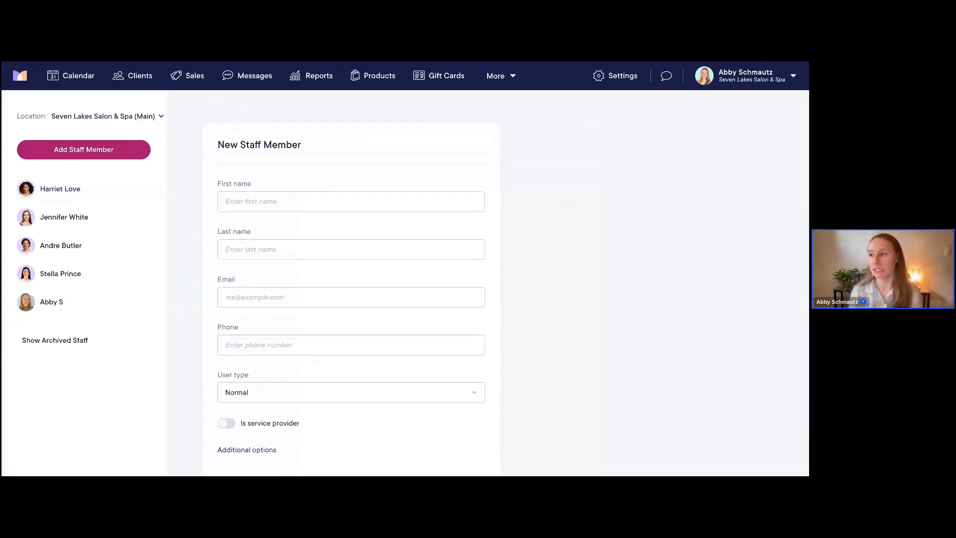
pyautogui.click(269, 202)
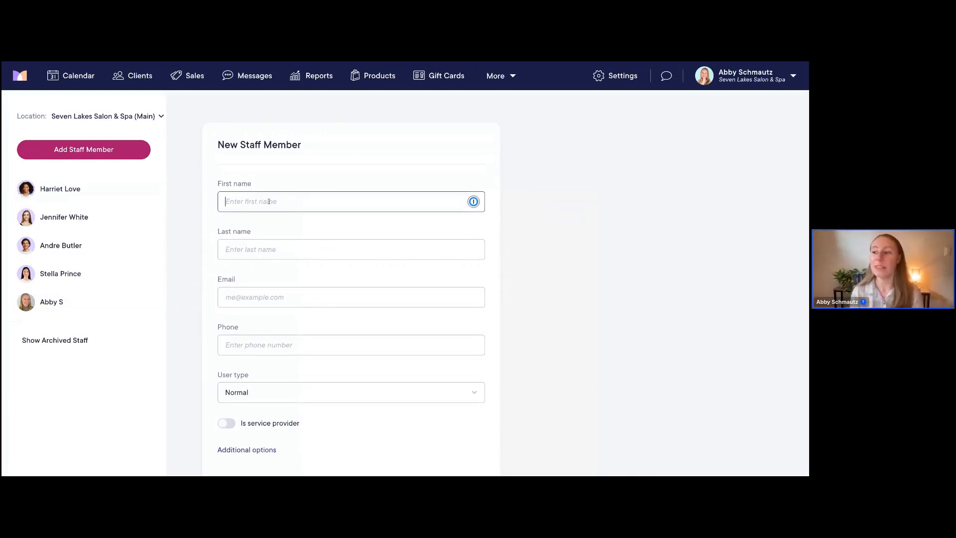
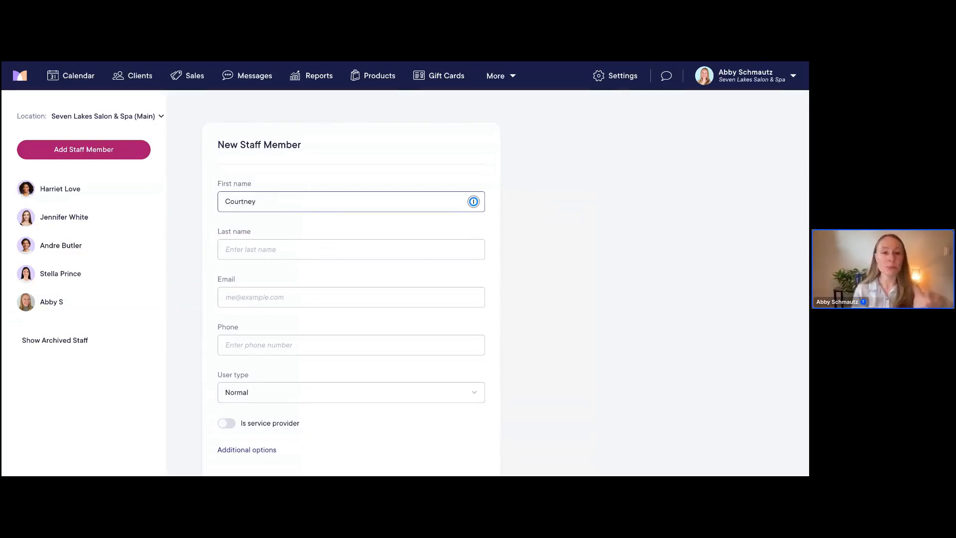
# Fill in the new staff member's last name and e-mail address
pyautogui.scroll(-1, 307, 225)
pyautogui.click(345, 251)
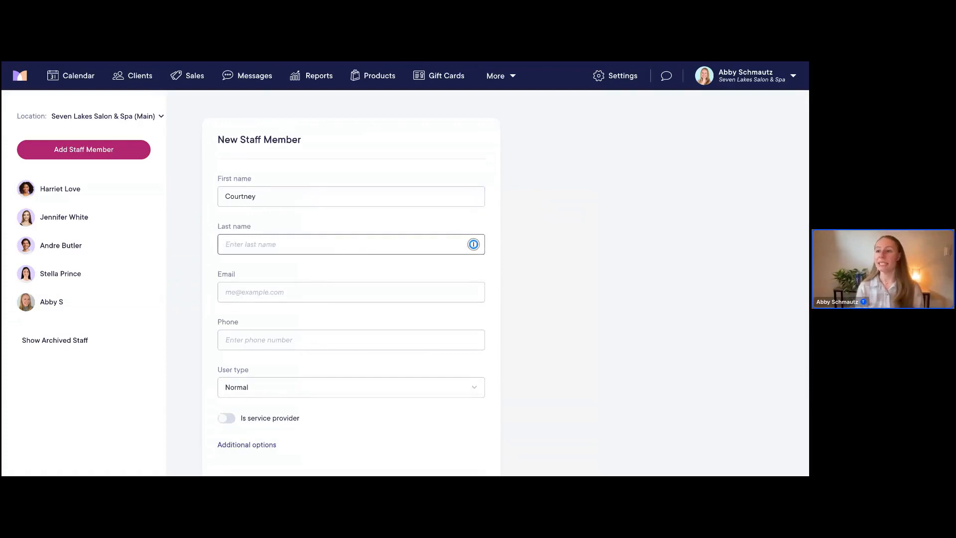
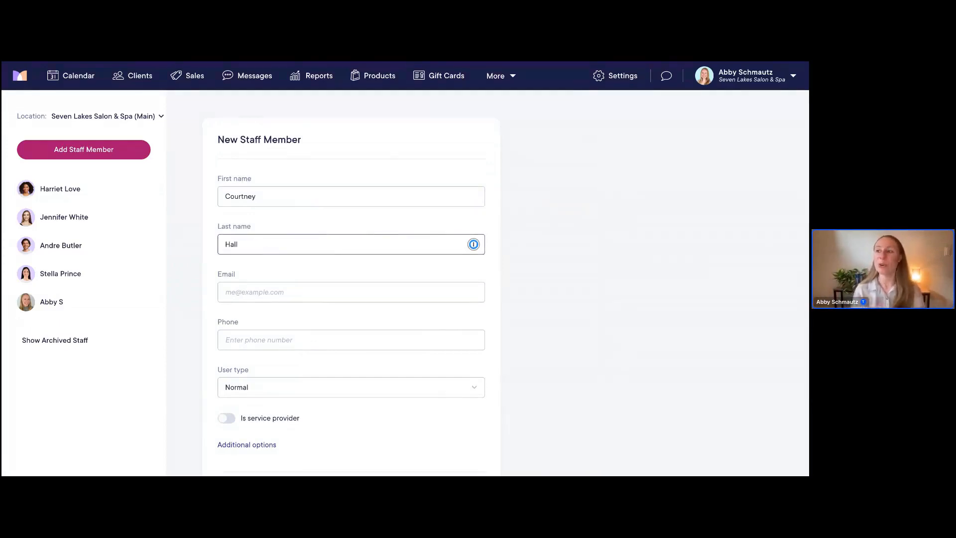
pyautogui.scroll(-1, 305, 271)
pyautogui.click(278, 288)
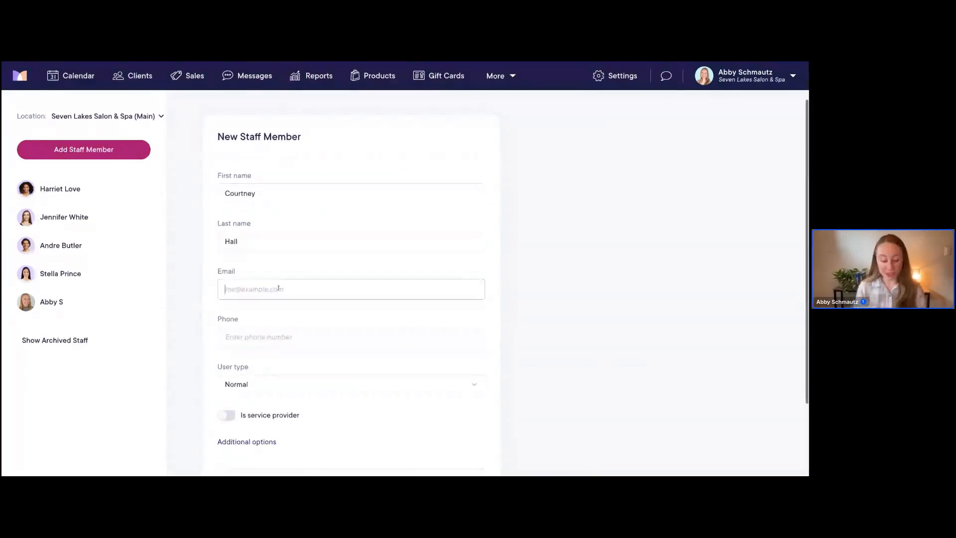
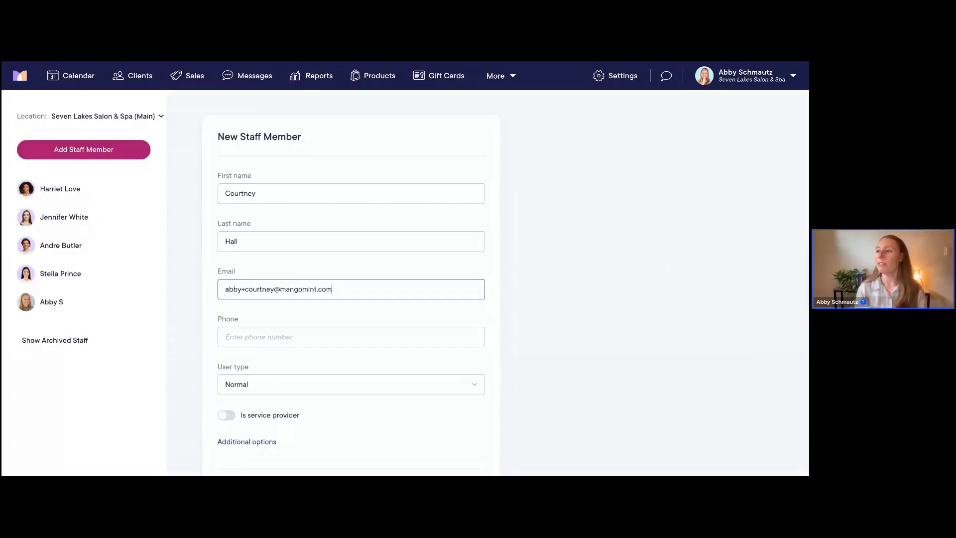
pyautogui.scroll(-1, 513, 291)
pyautogui.click(259, 297)
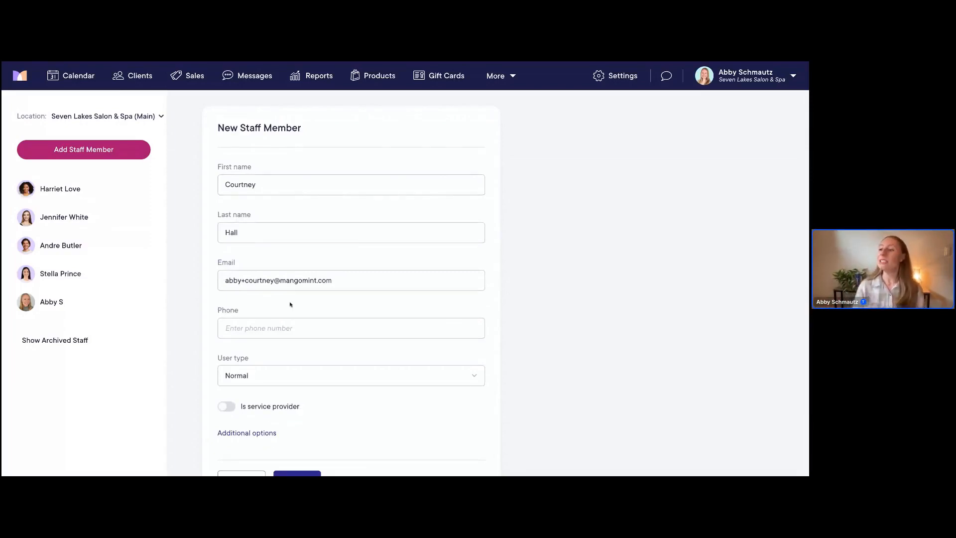
pyautogui.scroll(-1, 287, 304)
# Enter the new staff member's phone number in the Phone field
pyautogui.click(249, 285)
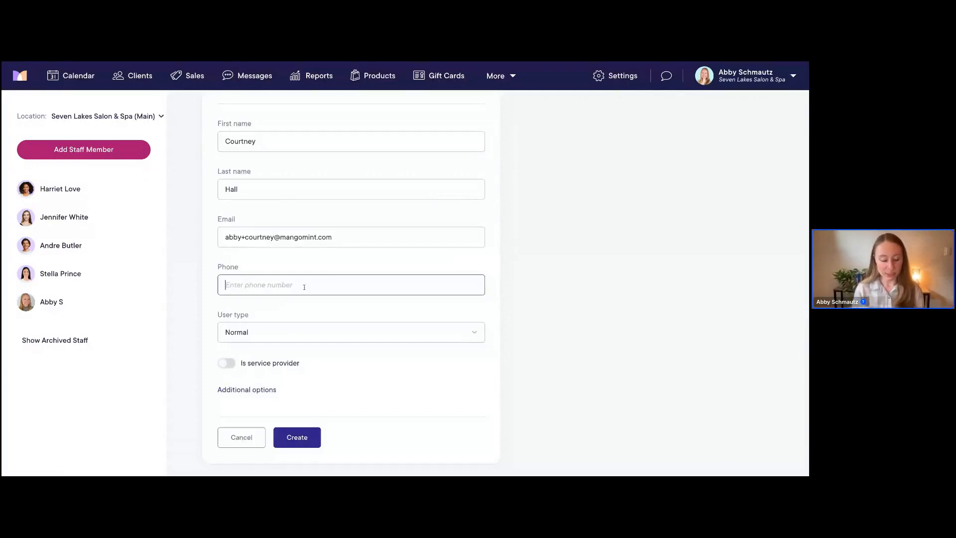
pyautogui.write('55500')
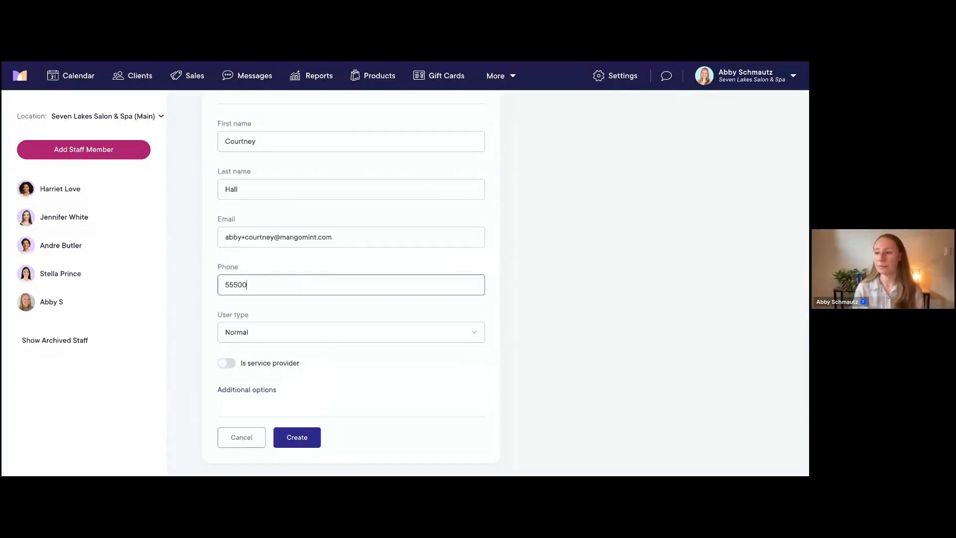
pyautogui.write('01222')
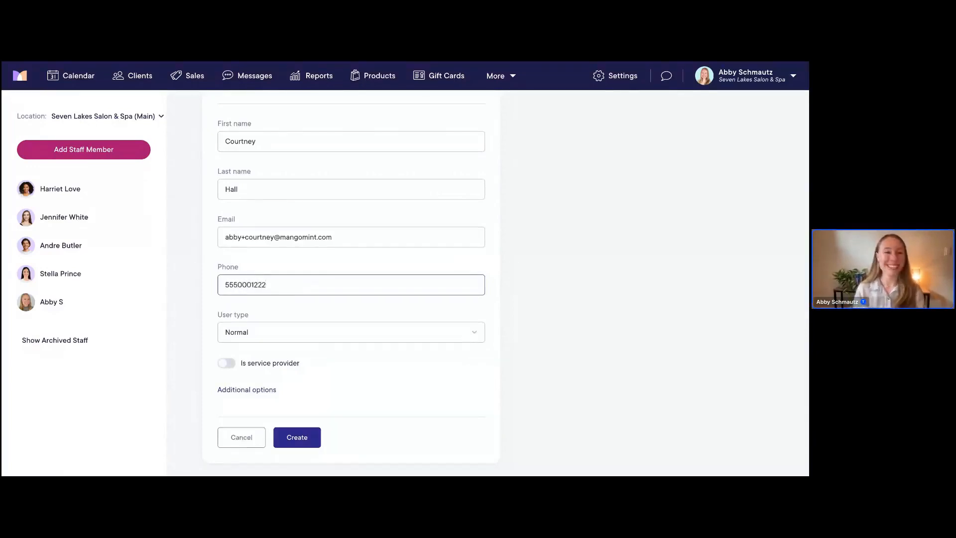
pyautogui.scroll(-1, 314, 293)
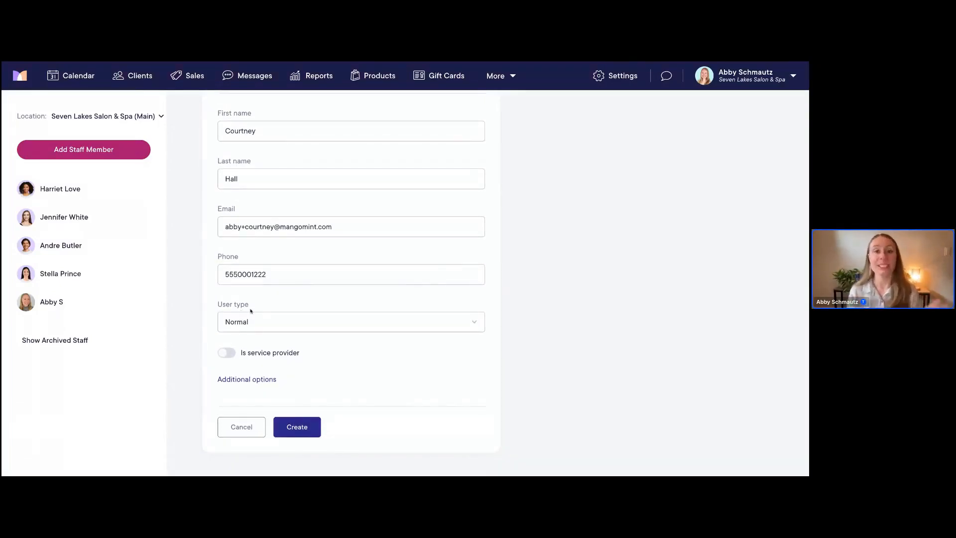
pyautogui.scroll(2, 266, 320)
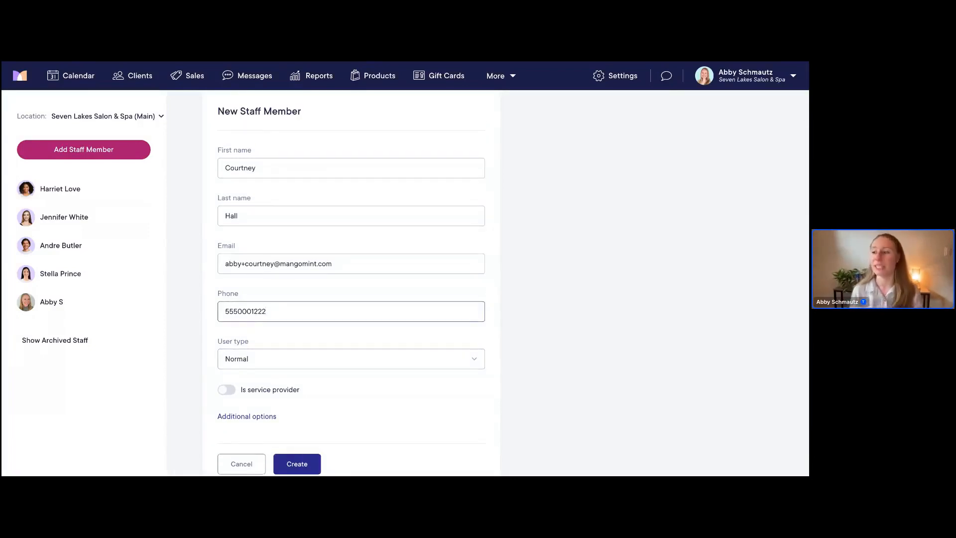
pyautogui.scroll(-2, 266, 314)
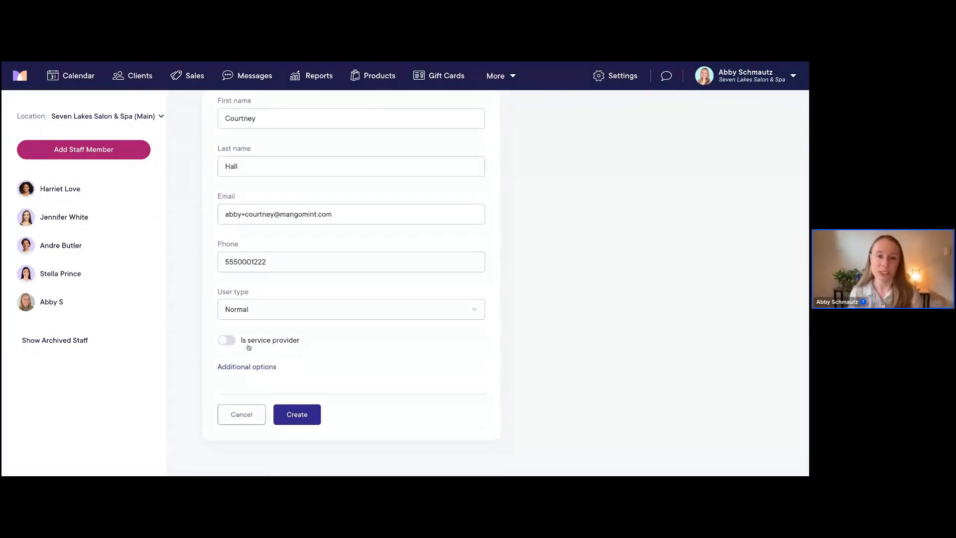
# Turn on 'Is service provider', which also enables online booking
pyautogui.click(226, 343)
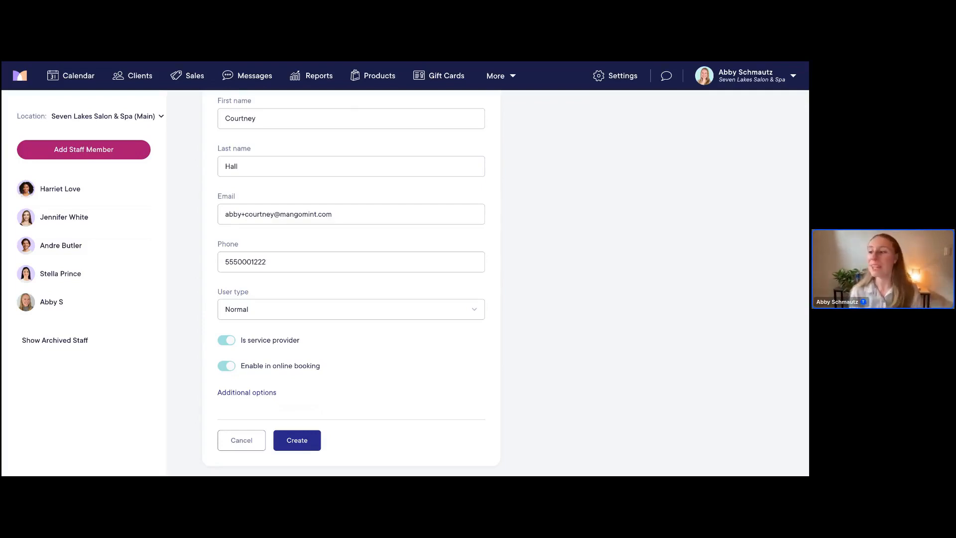
pyautogui.scroll(-1, 321, 358)
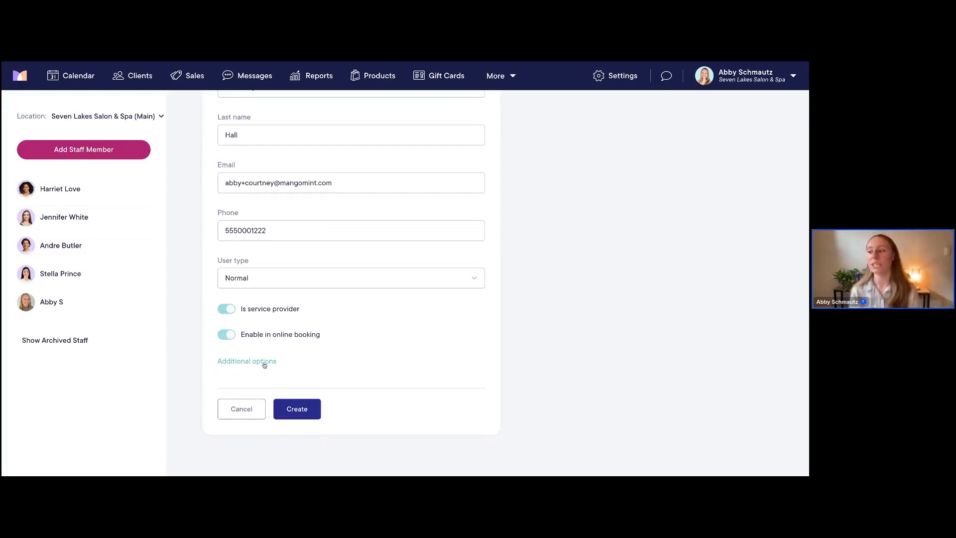
# Expand the additional staff options and set Gender to Female
pyautogui.click(242, 363)
pyautogui.scroll(-1, 372, 355)
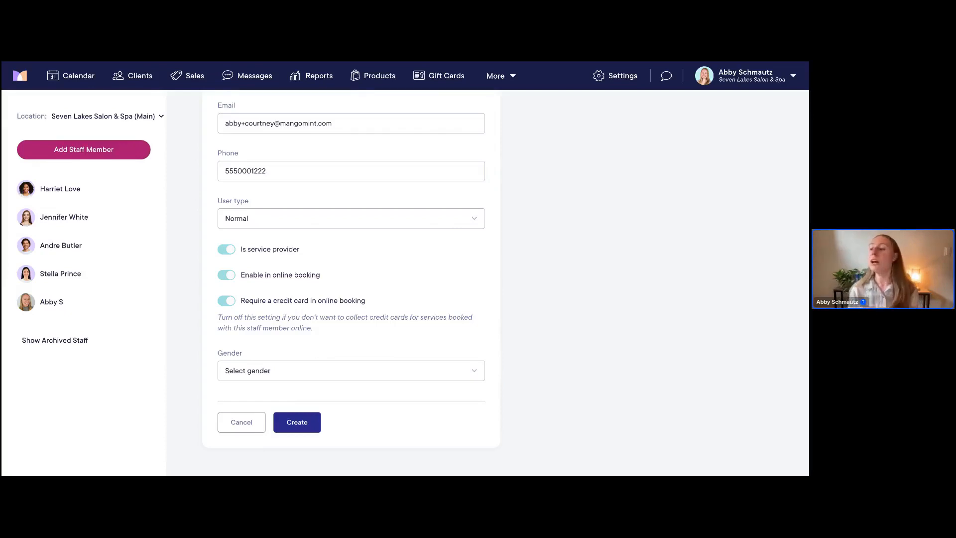
pyautogui.click(265, 372)
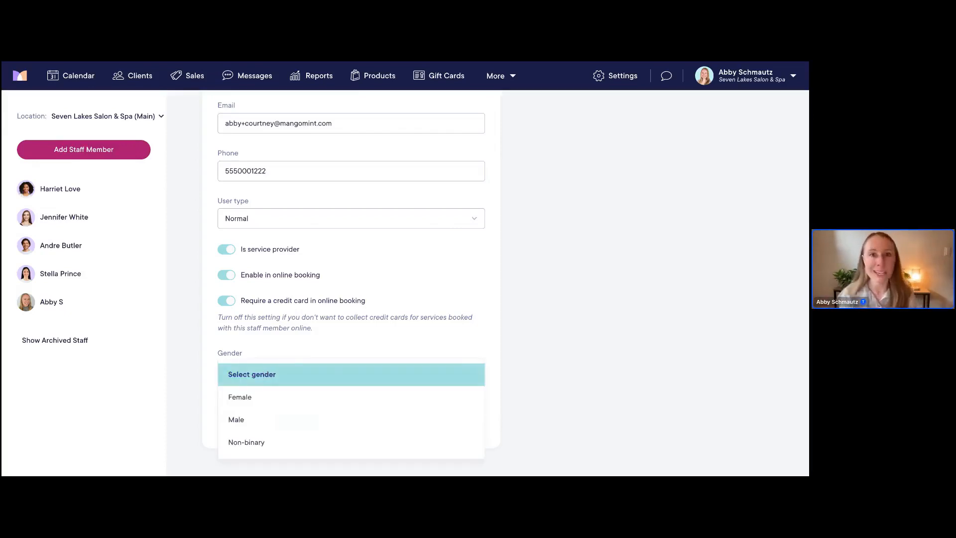
pyautogui.click(252, 396)
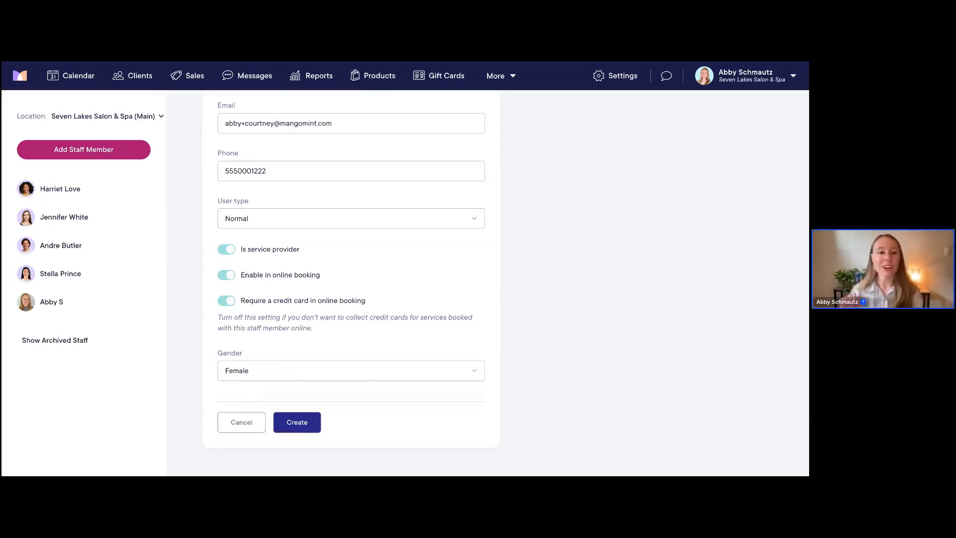
# Create the staff member and send her the Mangomint login invite
pyautogui.click(301, 423)
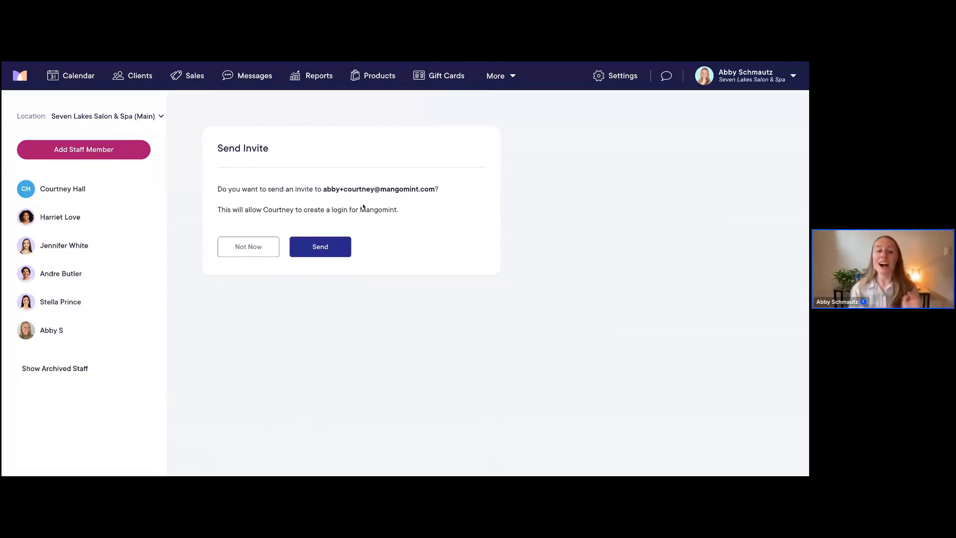
pyautogui.click(322, 246)
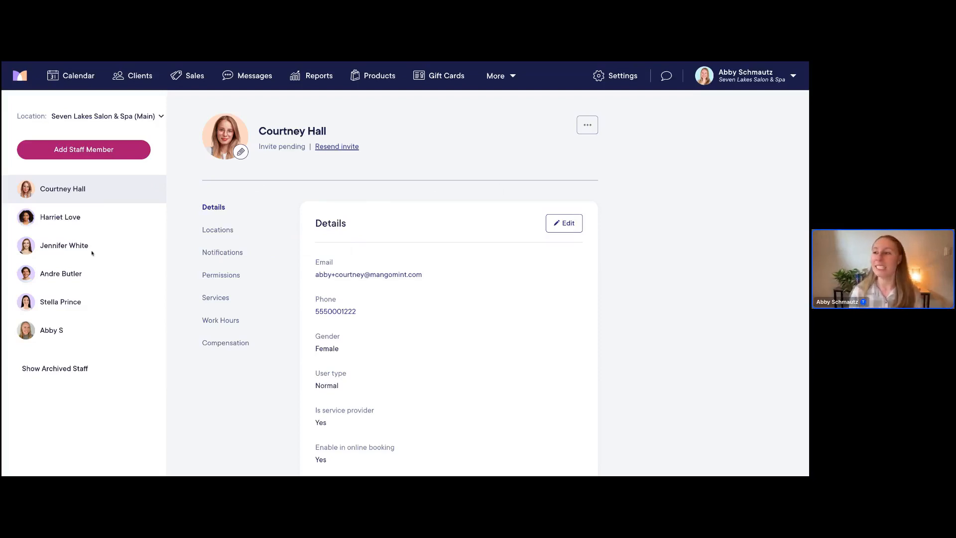
# Check her Locations (only Seven Lakes Salon & Spa (Main) on), then return to Settings
pyautogui.click(219, 234)
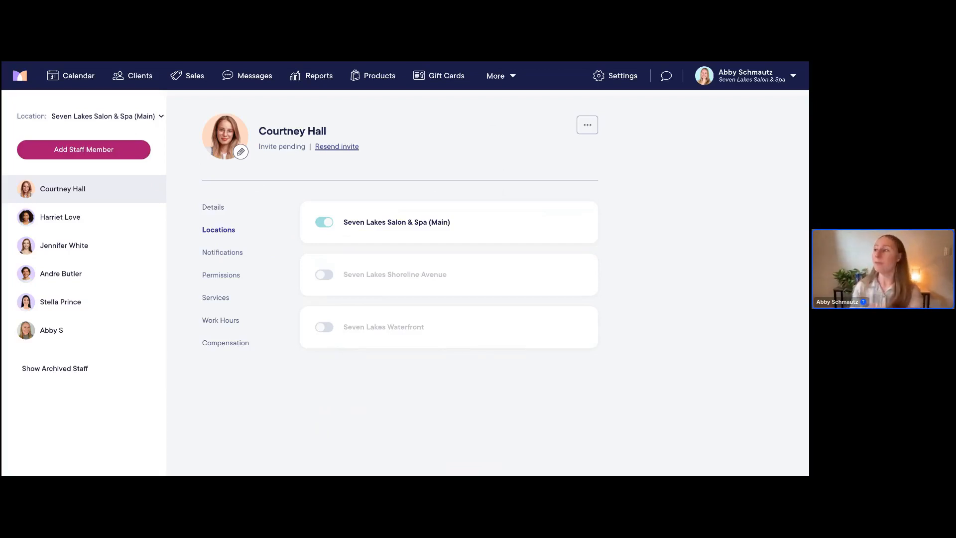
pyautogui.click(623, 76)
# Review the business's three locations under Business Setup > Locations
pyautogui.click(400, 181)
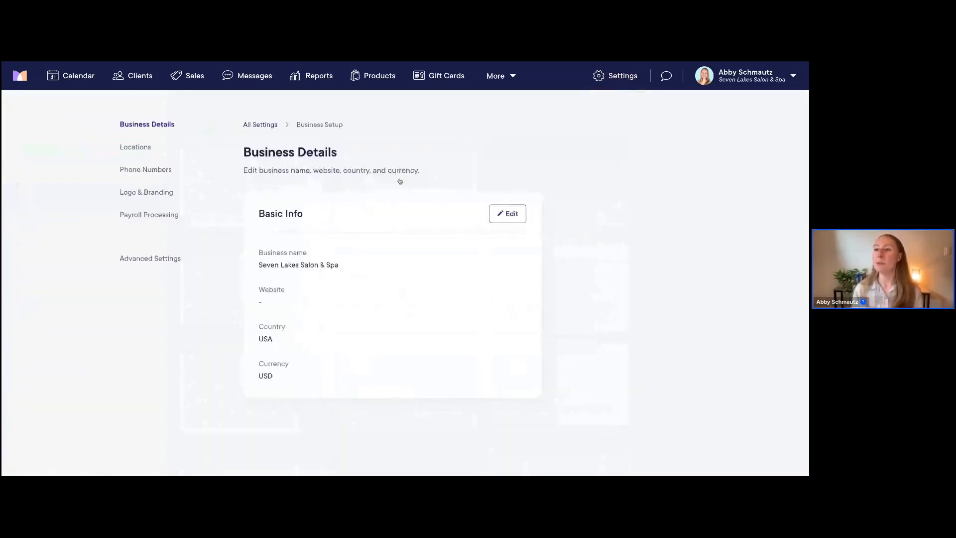
pyautogui.click(147, 150)
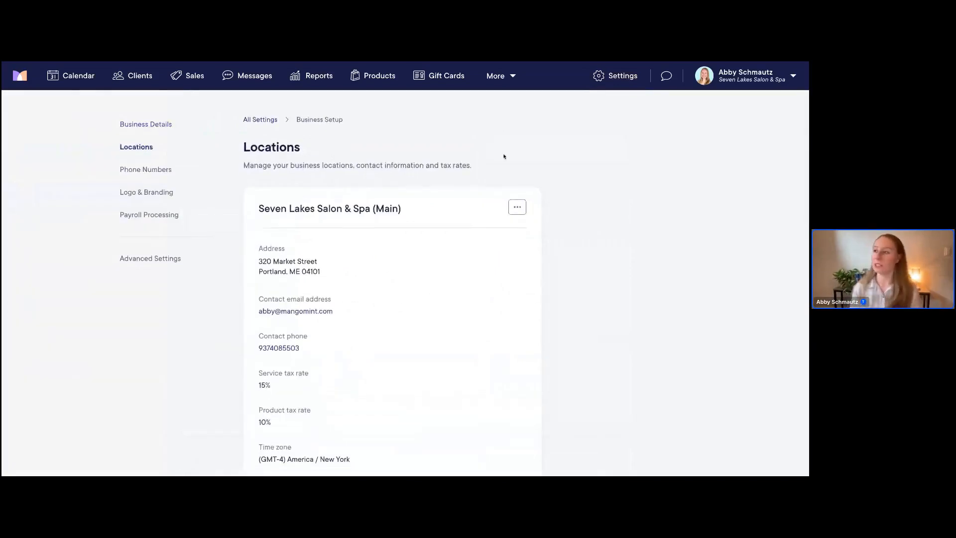
pyautogui.scroll(-3, 504, 157)
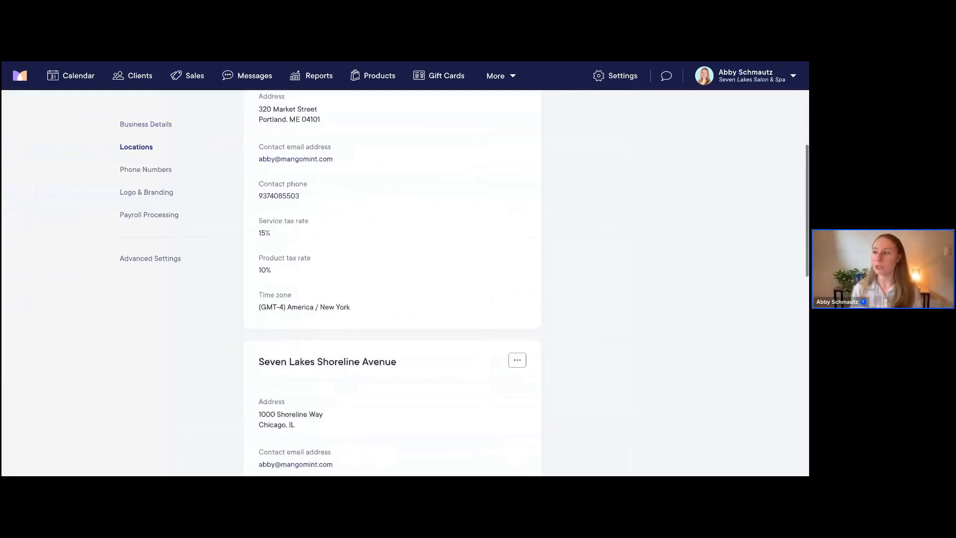
pyautogui.scroll(-10, 393, 283)
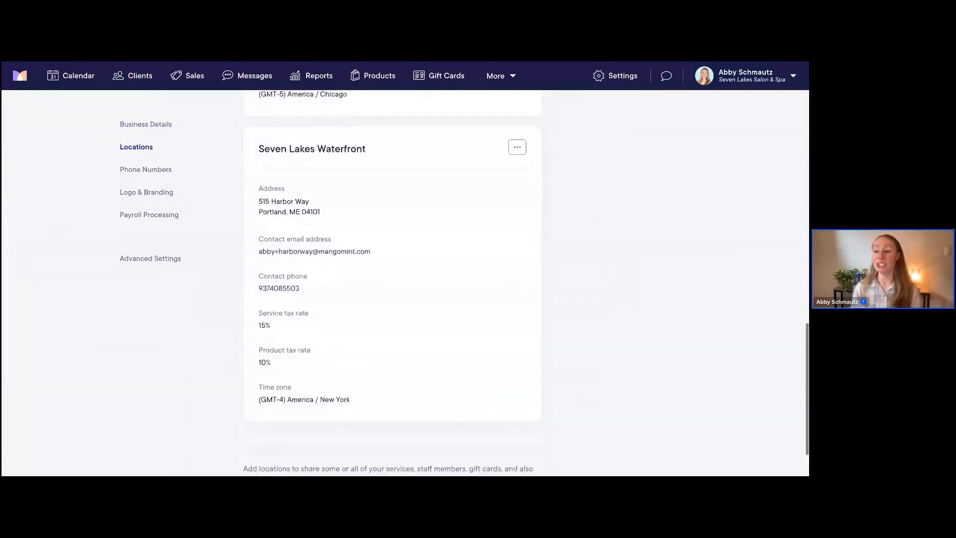
pyautogui.scroll(3, 443, 227)
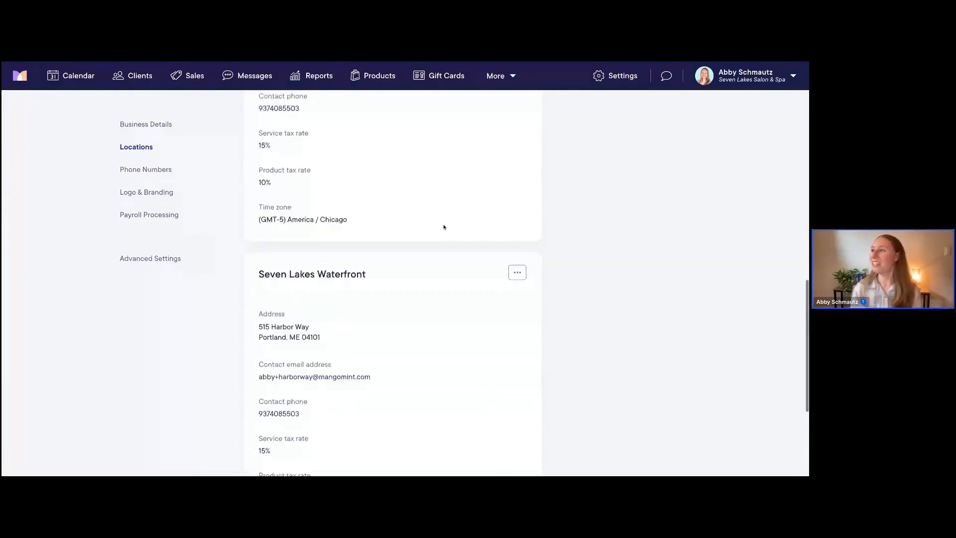
pyautogui.scroll(10, 503, 165)
# Return to the new staff member's profile and view her location assignments
pyautogui.click(615, 76)
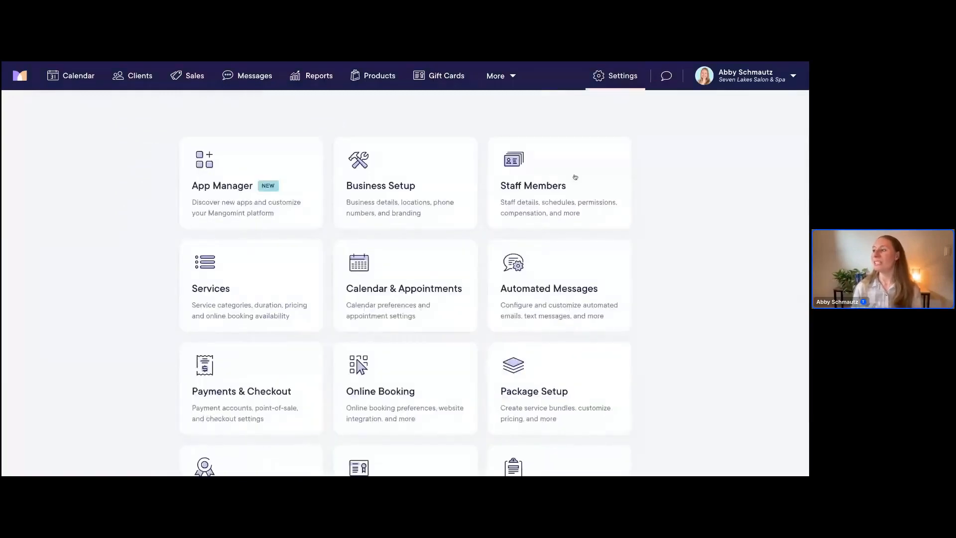
pyautogui.click(565, 192)
pyautogui.click(99, 194)
pyautogui.click(225, 233)
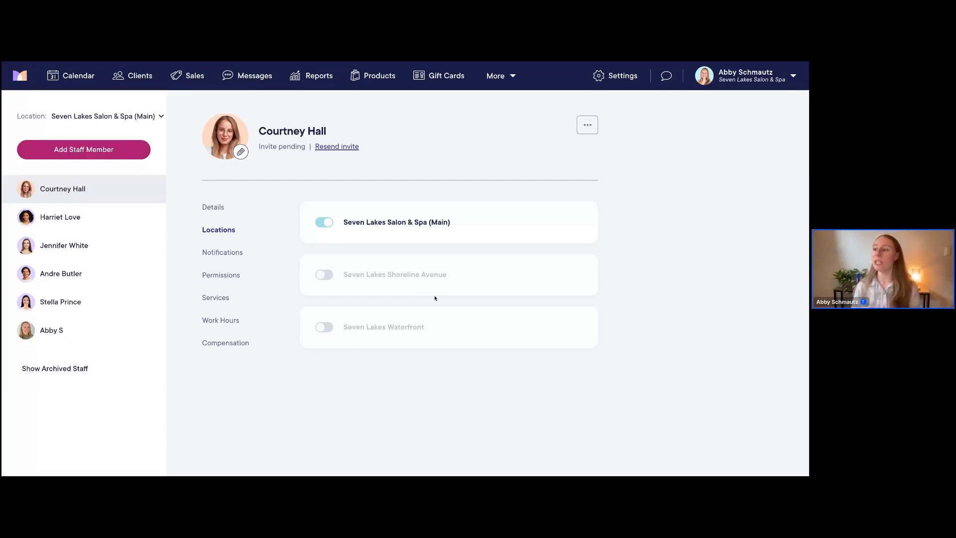
pyautogui.click(325, 276)
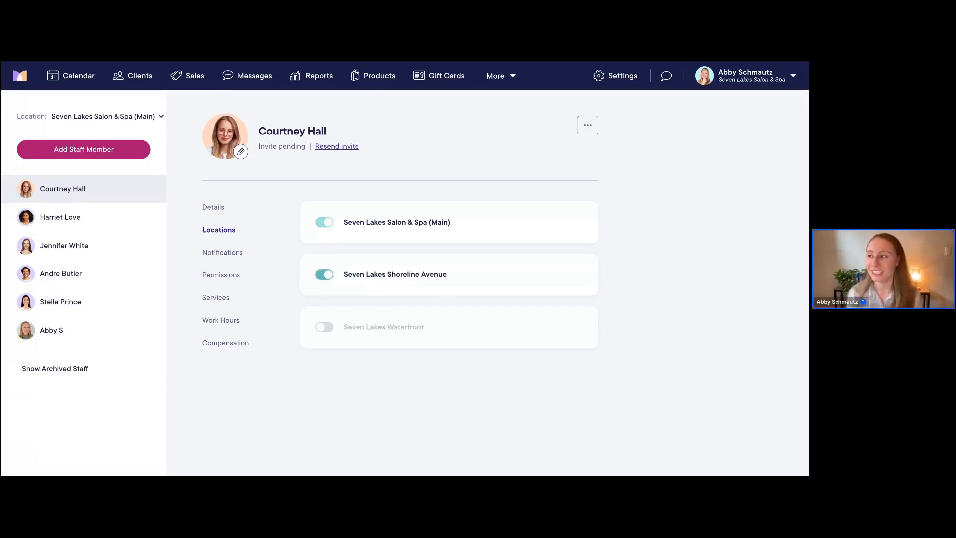
pyautogui.click(325, 275)
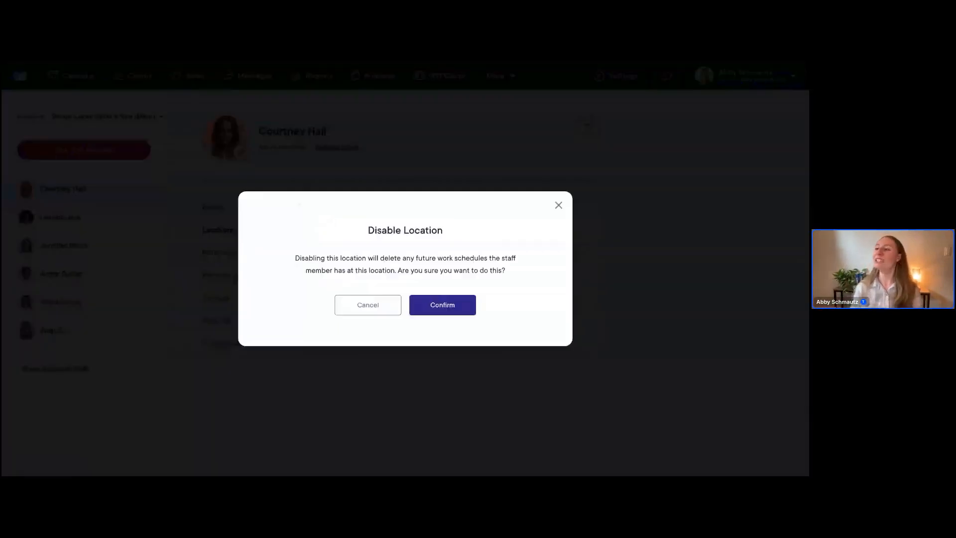
pyautogui.click(442, 302)
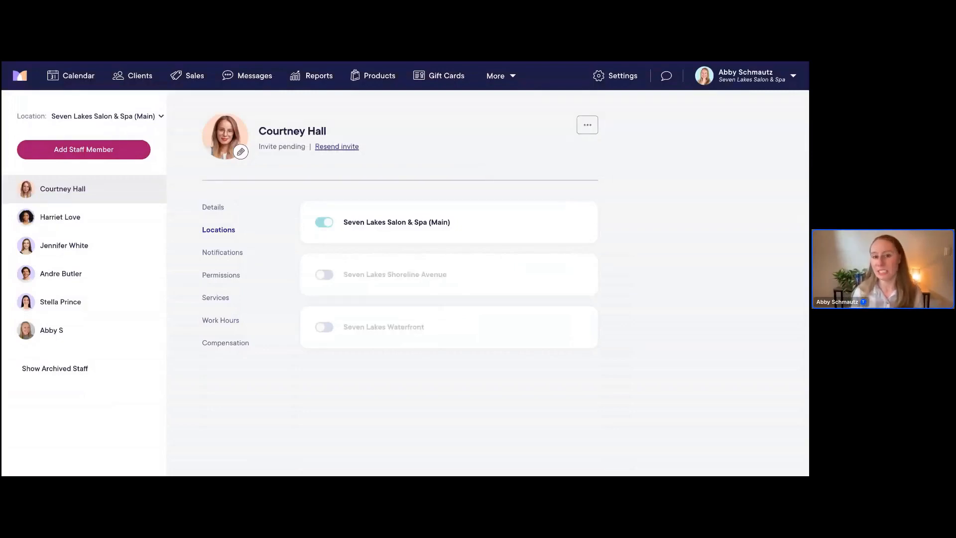
# Show the new staff member's Notifications section, with all SMS, email and mobile app alerts off
pyautogui.click(225, 252)
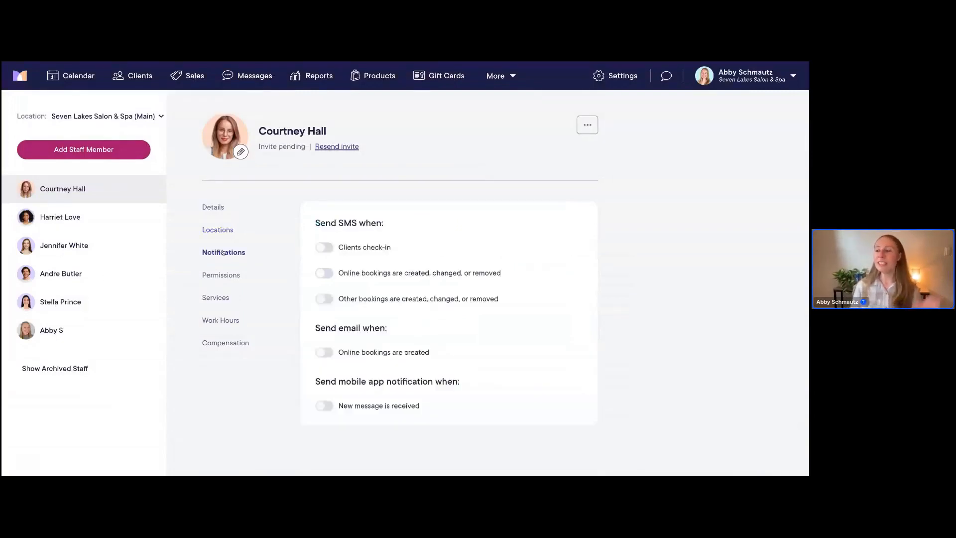
pyautogui.scroll(-1, 540, 280)
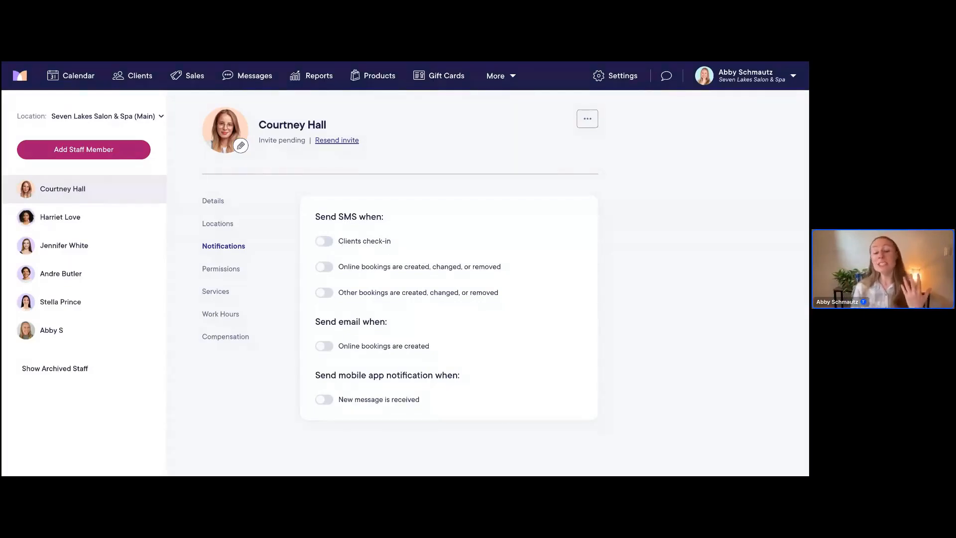
pyautogui.scroll(-1, 399, 259)
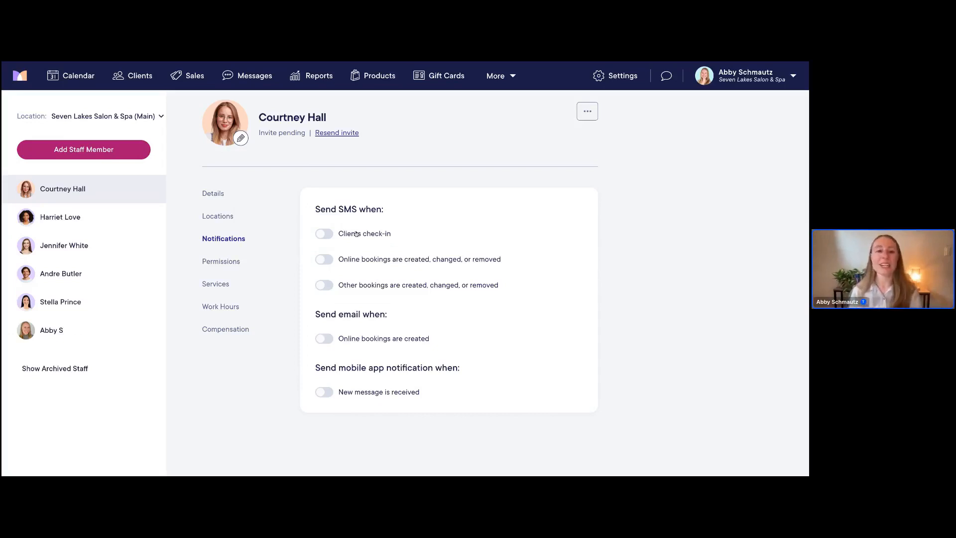
pyautogui.click(325, 236)
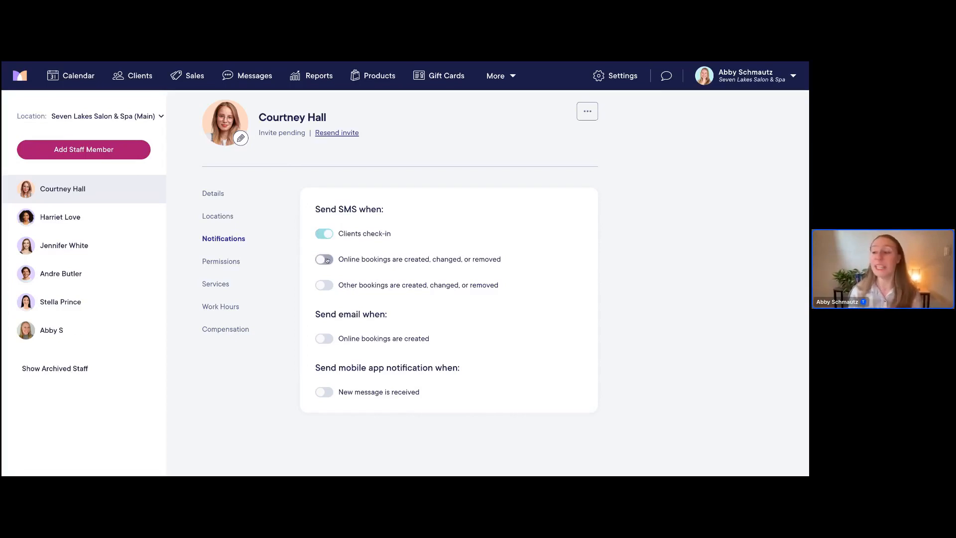
pyautogui.click(327, 259)
pyautogui.click(326, 285)
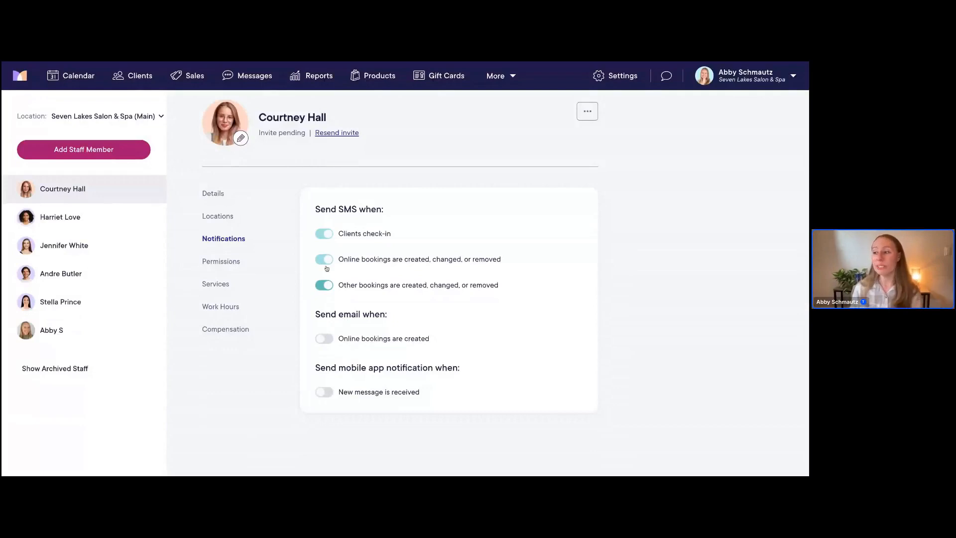
pyautogui.click(322, 338)
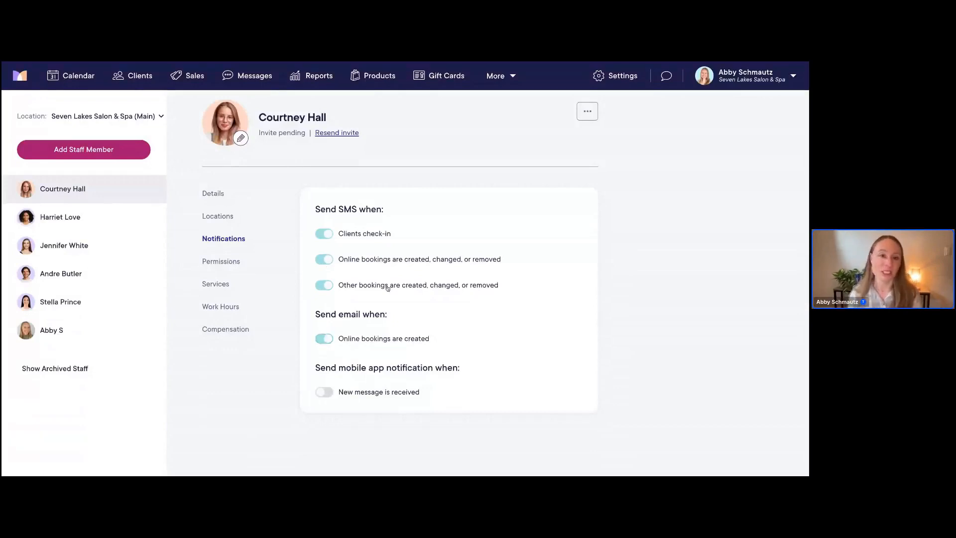
pyautogui.scroll(-1, 432, 320)
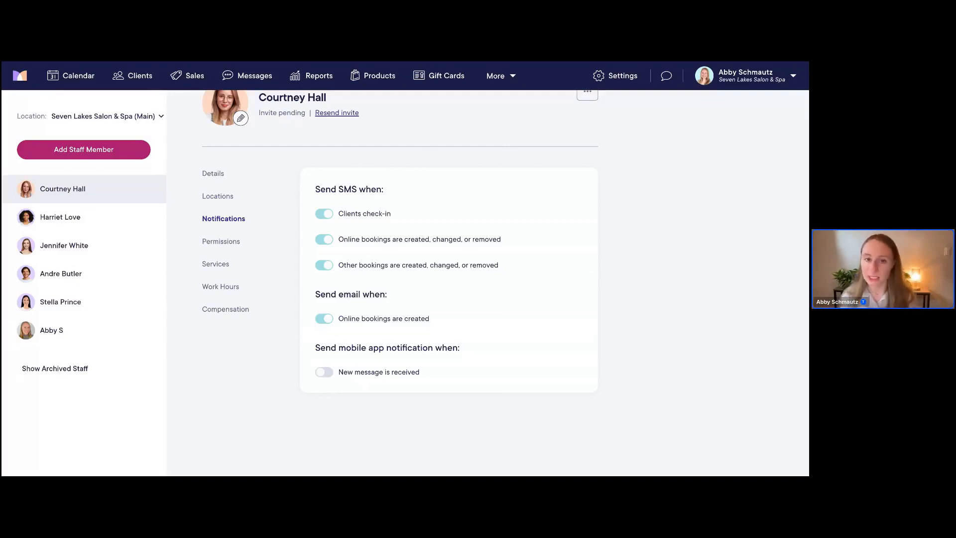
pyautogui.click(329, 373)
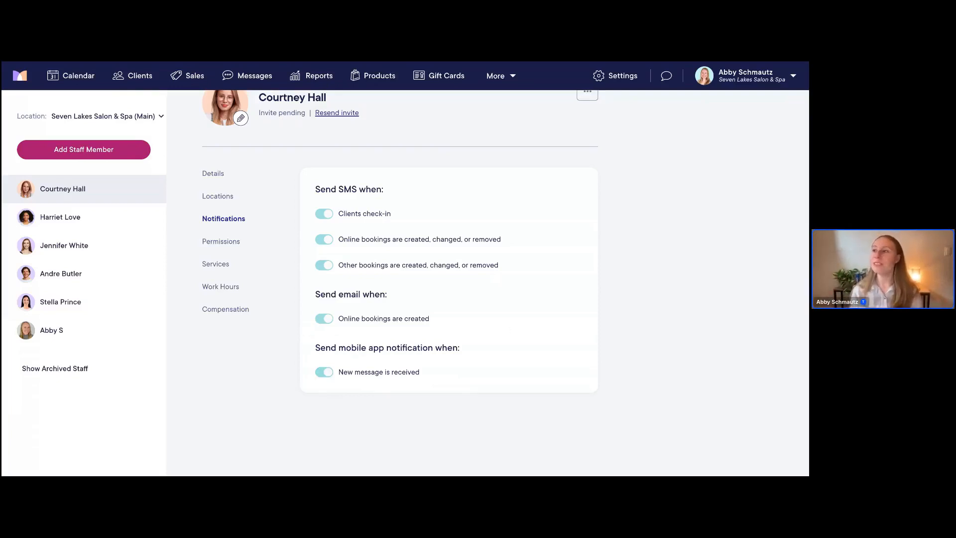
pyautogui.scroll(1, 449, 249)
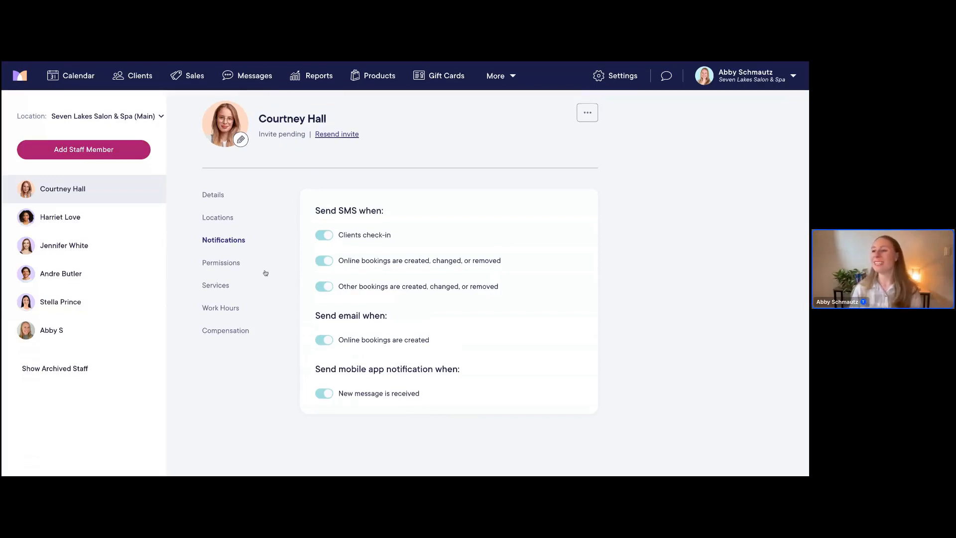
pyautogui.click(229, 268)
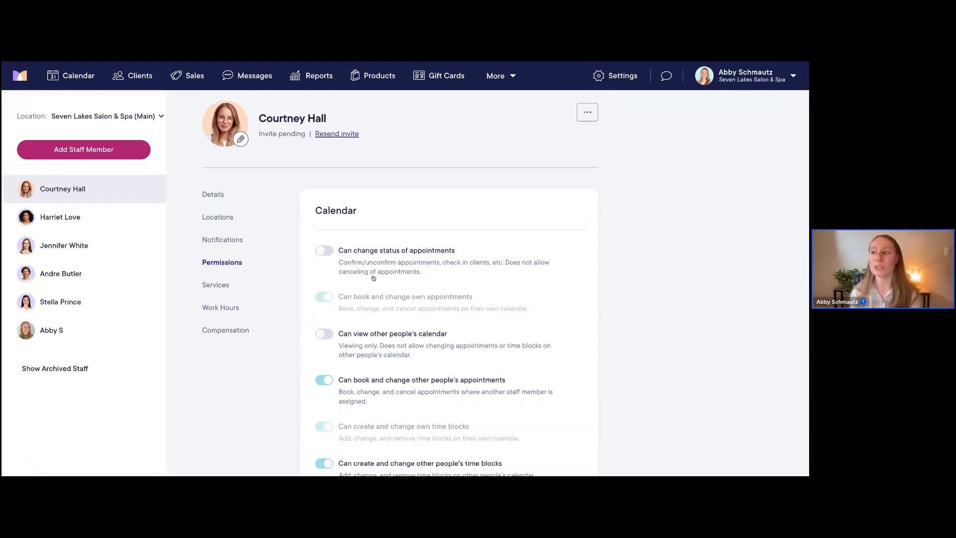
pyautogui.scroll(-1, 373, 278)
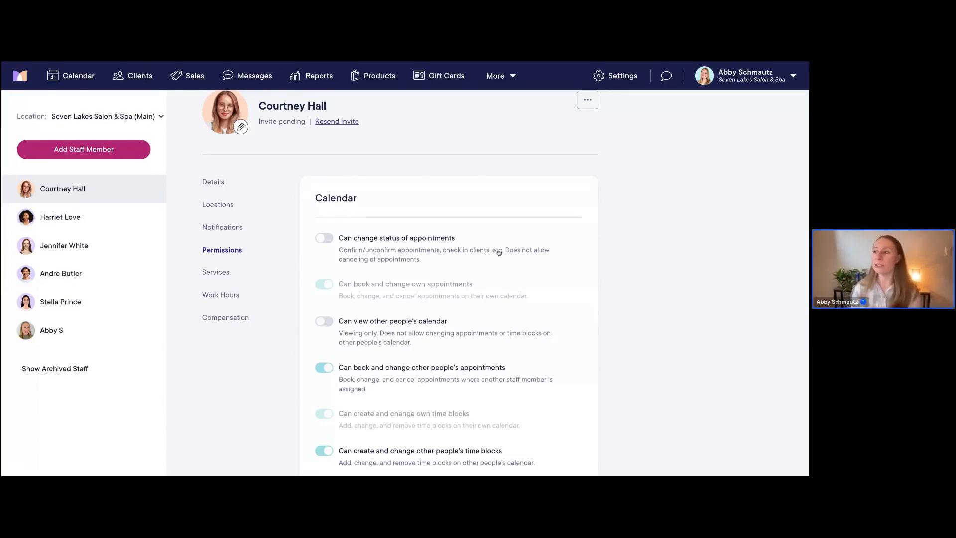
pyautogui.scroll(-5, 499, 252)
pyautogui.scroll(2, 499, 252)
pyautogui.scroll(-2, 499, 252)
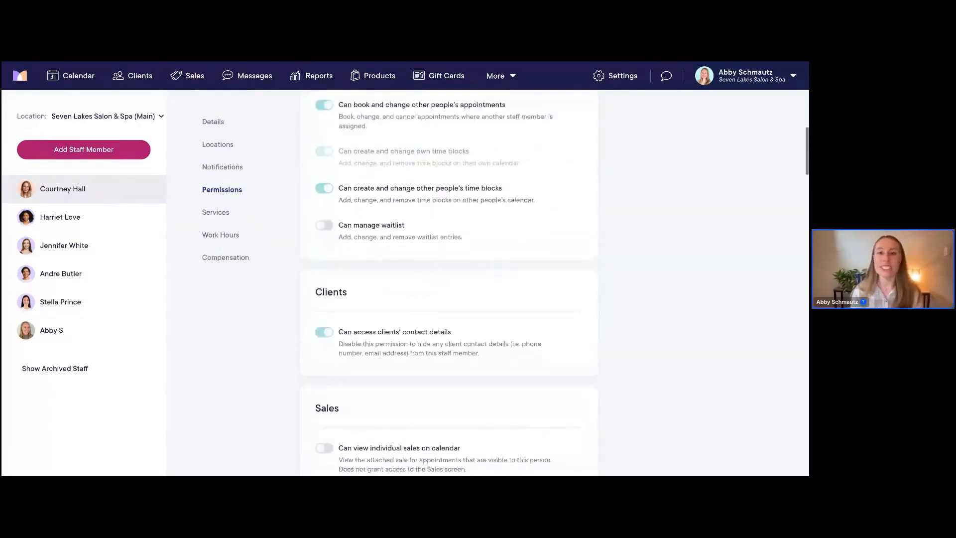
pyautogui.scroll(-2, 499, 252)
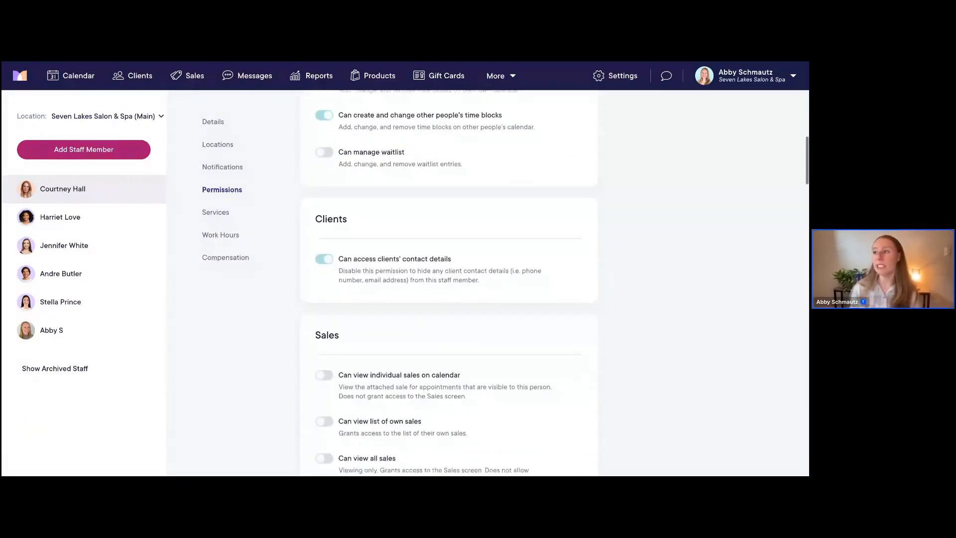
pyautogui.scroll(-1, 499, 252)
pyautogui.scroll(-1, 310, 183)
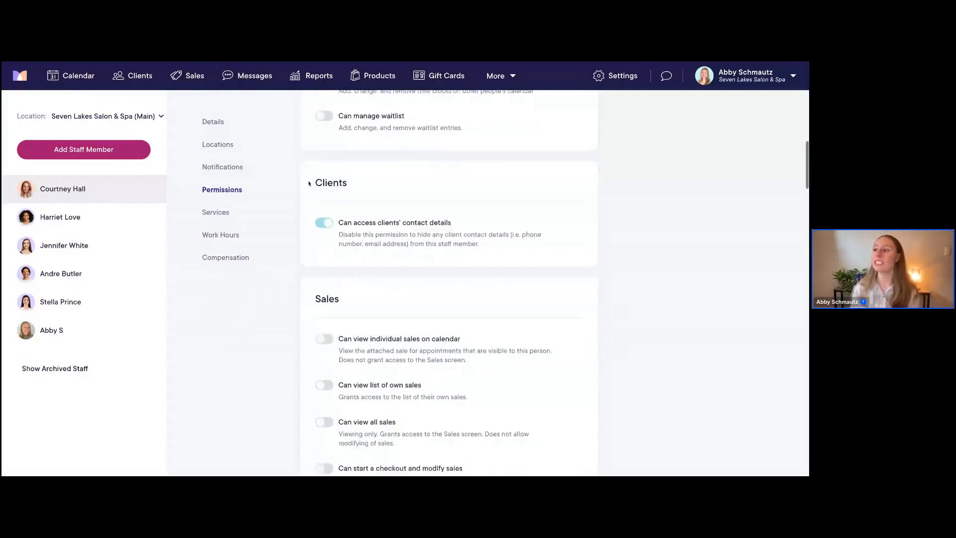
pyautogui.scroll(-2, 309, 184)
pyautogui.scroll(-8, 346, 225)
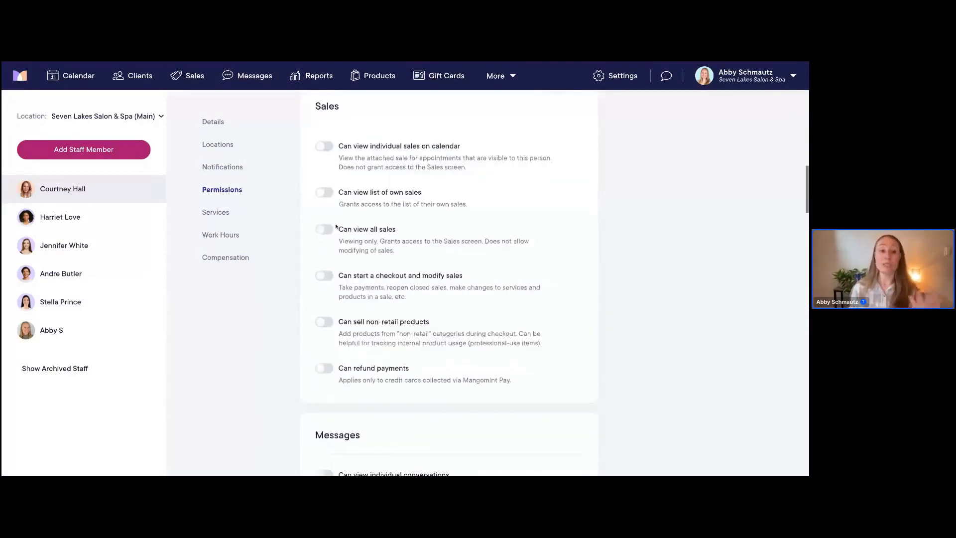
pyautogui.scroll(-5, 337, 226)
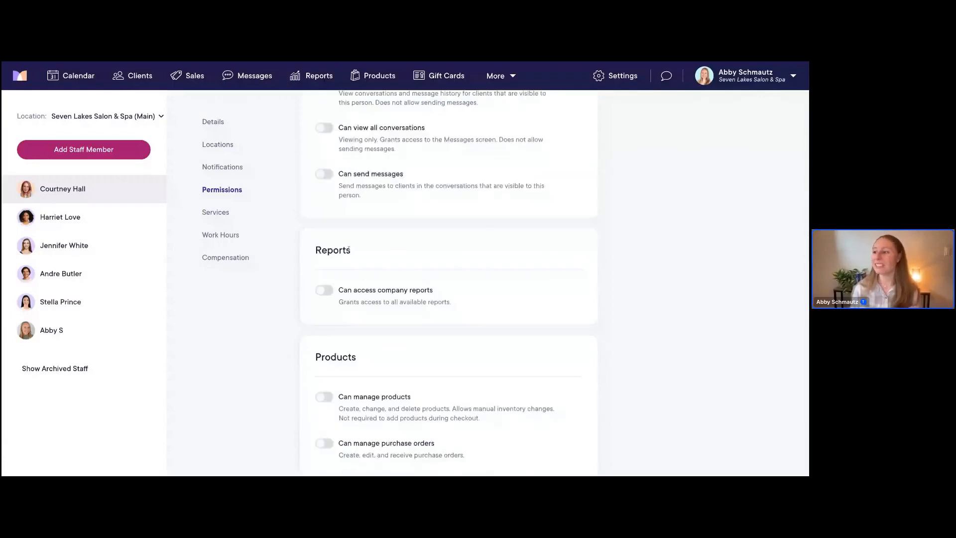
pyautogui.scroll(-4, 349, 249)
pyautogui.scroll(-2, 349, 249)
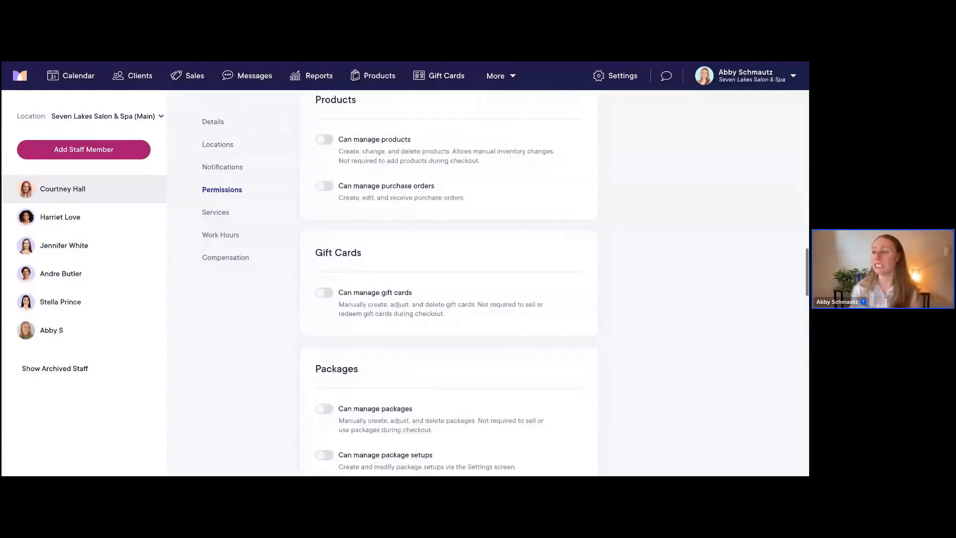
pyautogui.scroll(-3, 333, 238)
pyautogui.scroll(-5, 348, 247)
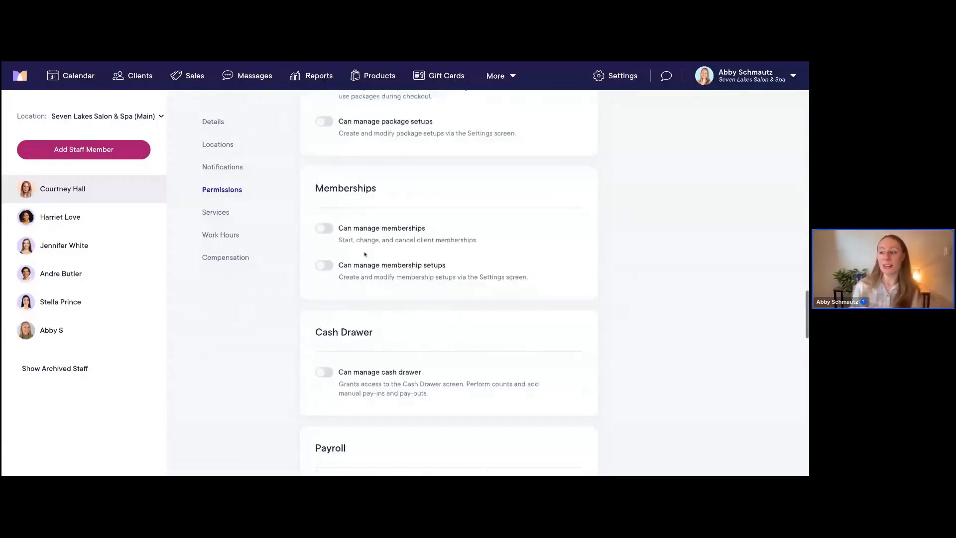
pyautogui.scroll(-1, 348, 264)
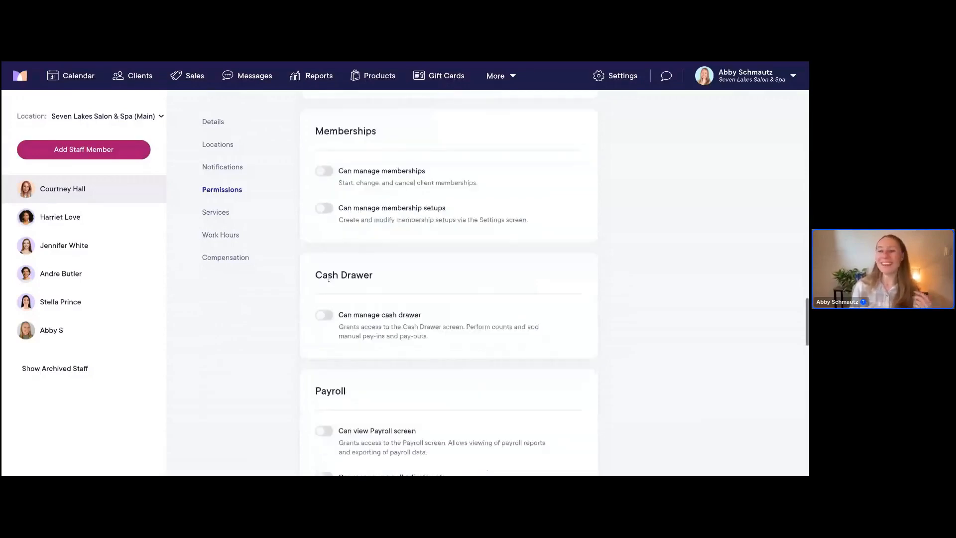
pyautogui.scroll(-4, 334, 299)
pyautogui.scroll(-4, 338, 319)
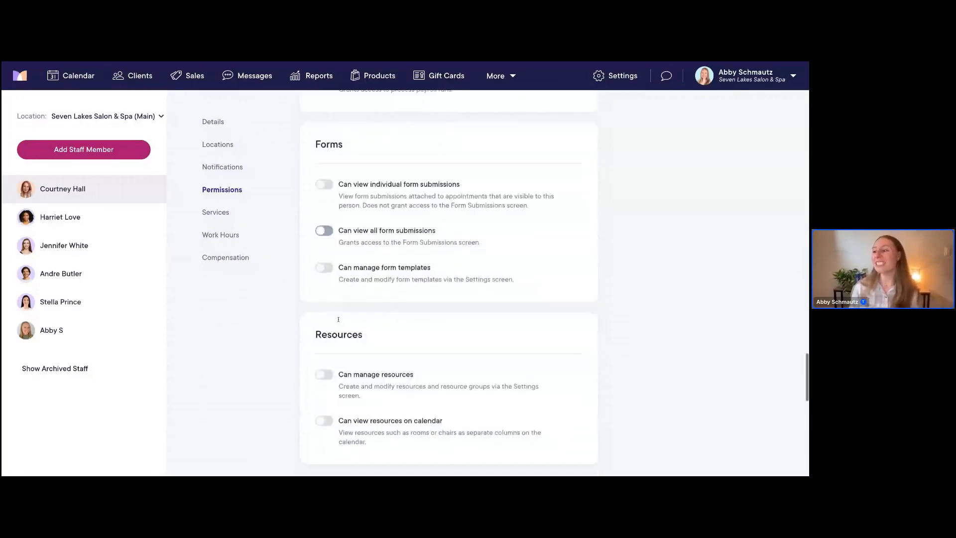
pyautogui.scroll(-2, 338, 320)
pyautogui.scroll(-3, 404, 222)
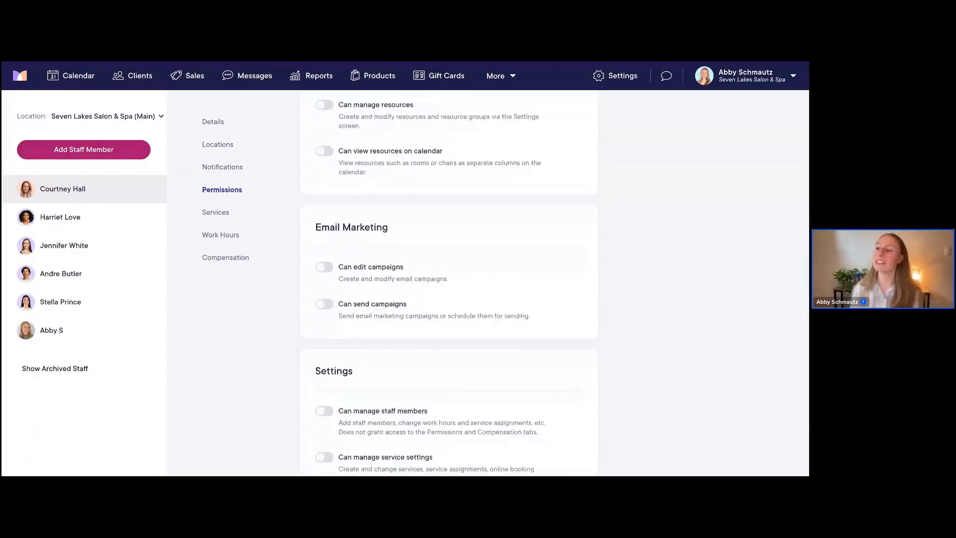
pyautogui.scroll(-2, 386, 221)
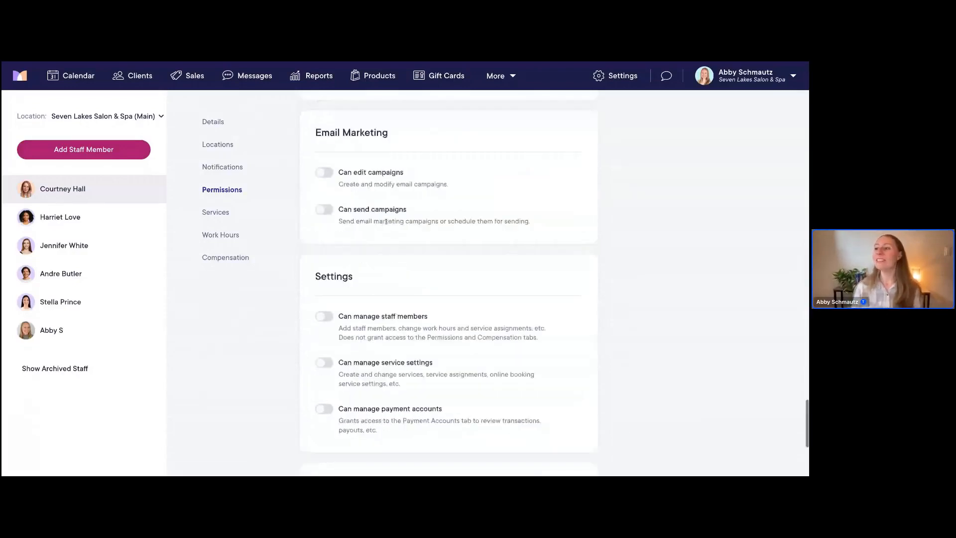
pyautogui.scroll(-2, 387, 221)
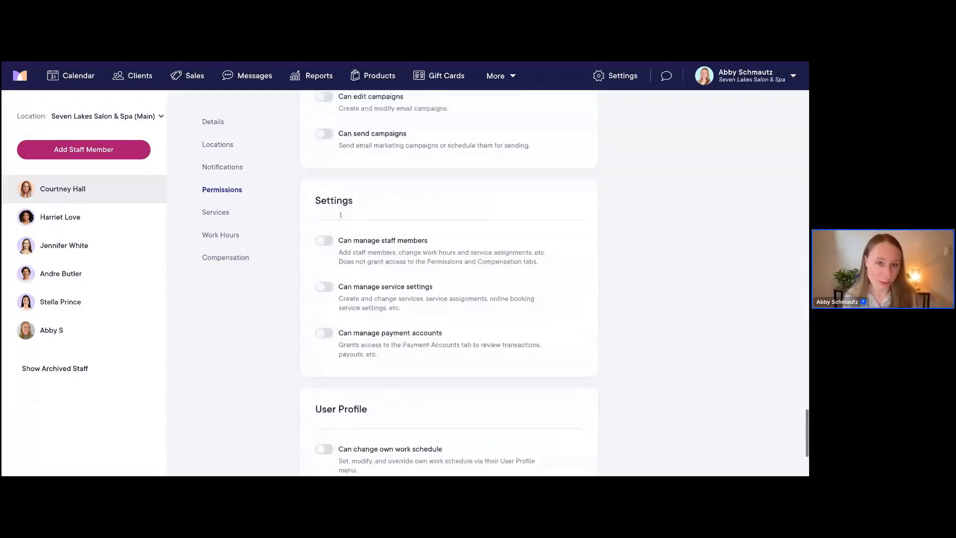
pyautogui.scroll(-3, 341, 215)
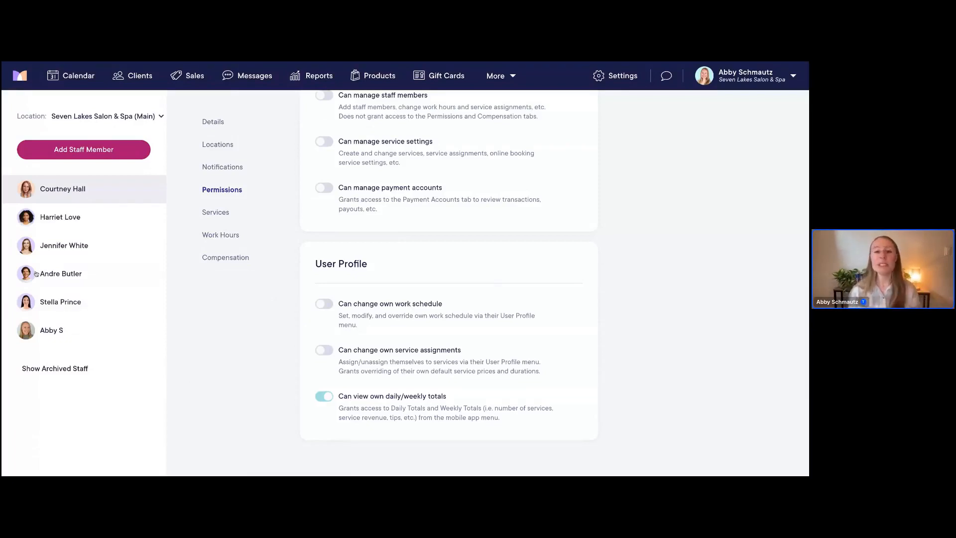
# Review another staff member's Details (Female, Normal user, service provider) and her Permissions settings
pyautogui.click(73, 222)
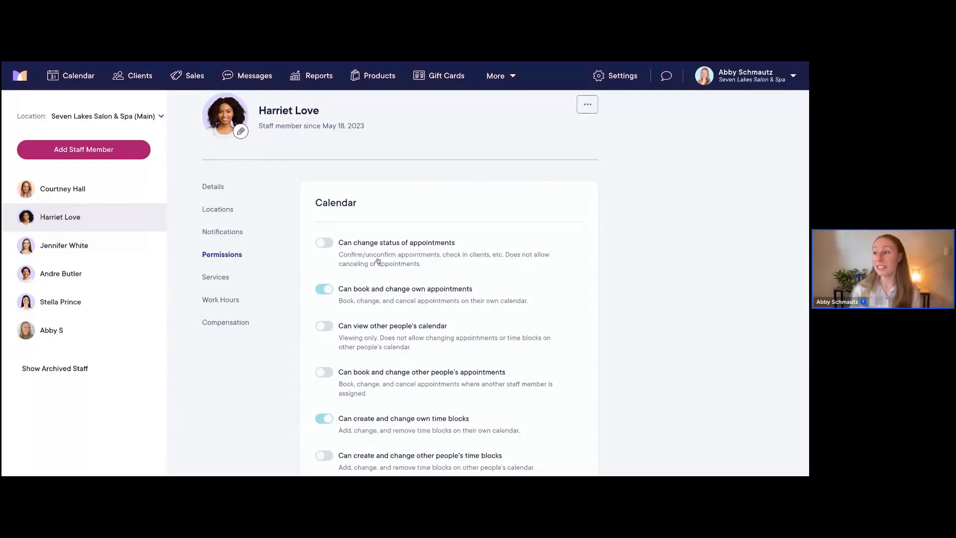
pyautogui.click(213, 186)
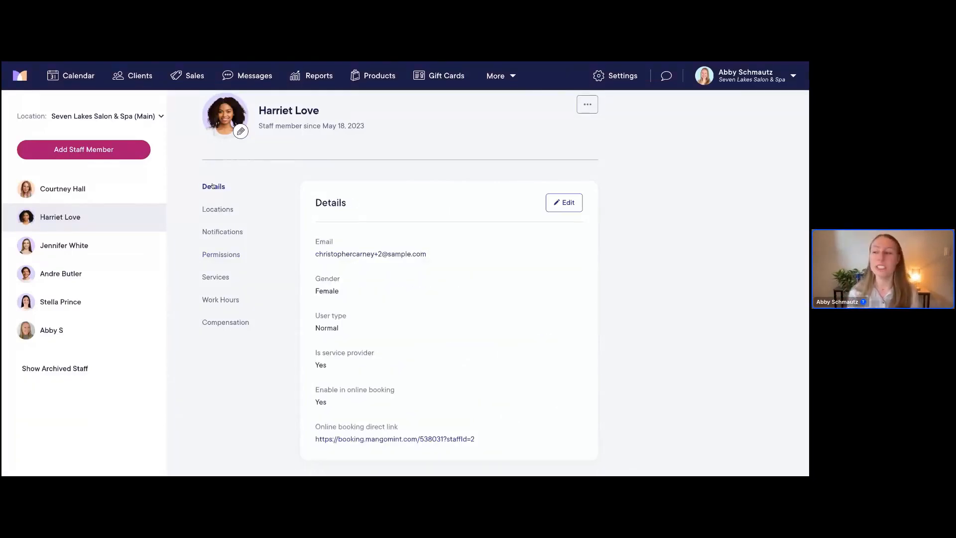
pyautogui.scroll(-1, 430, 201)
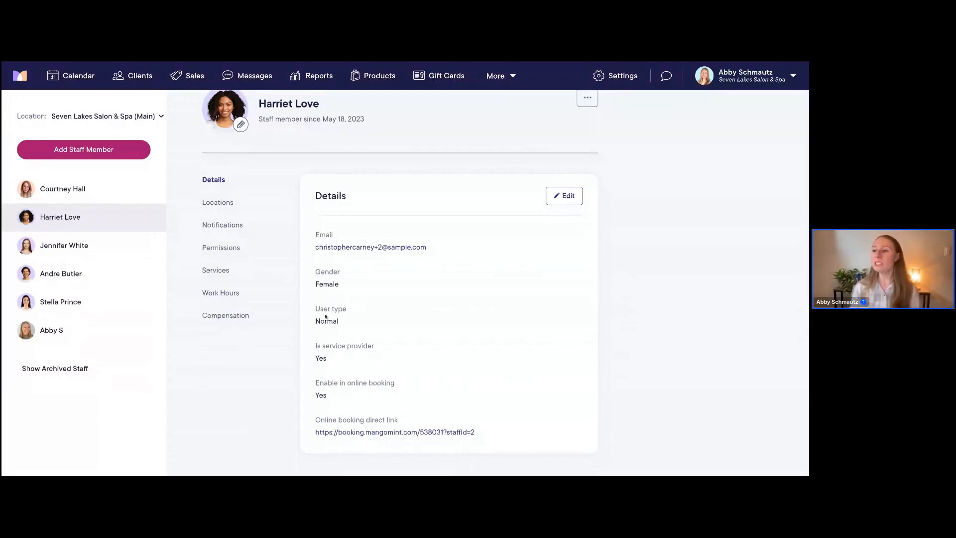
pyautogui.click(222, 257)
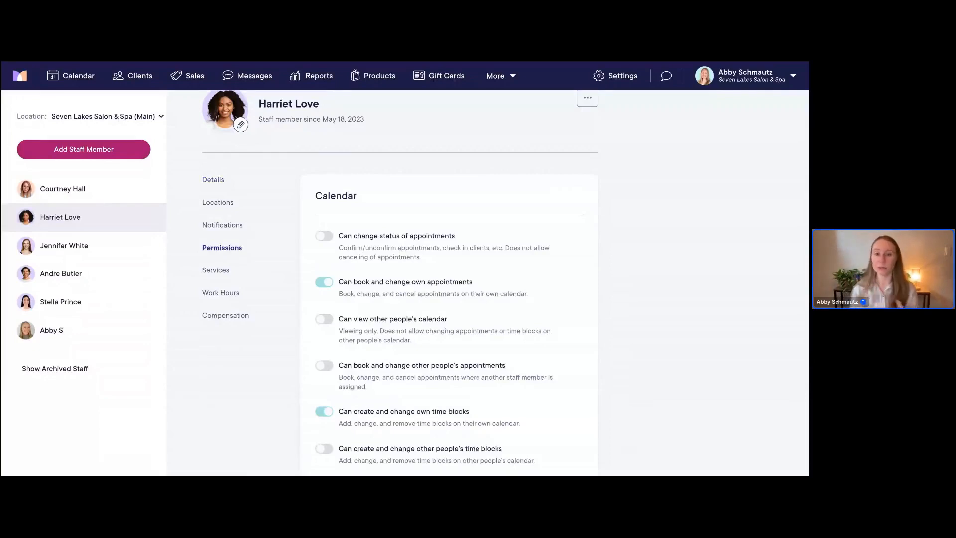
pyautogui.scroll(-1, 368, 208)
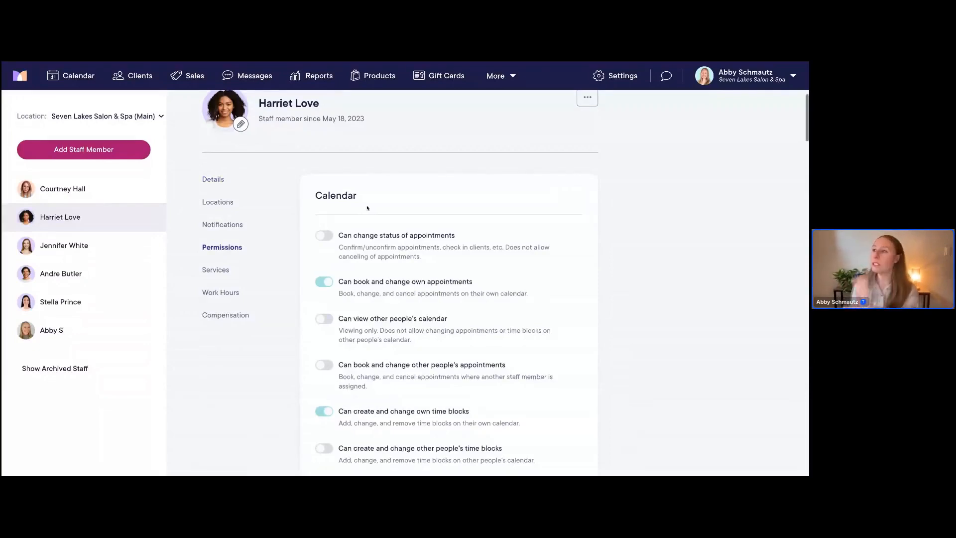
pyautogui.scroll(-1, 367, 209)
pyautogui.scroll(-1, 367, 208)
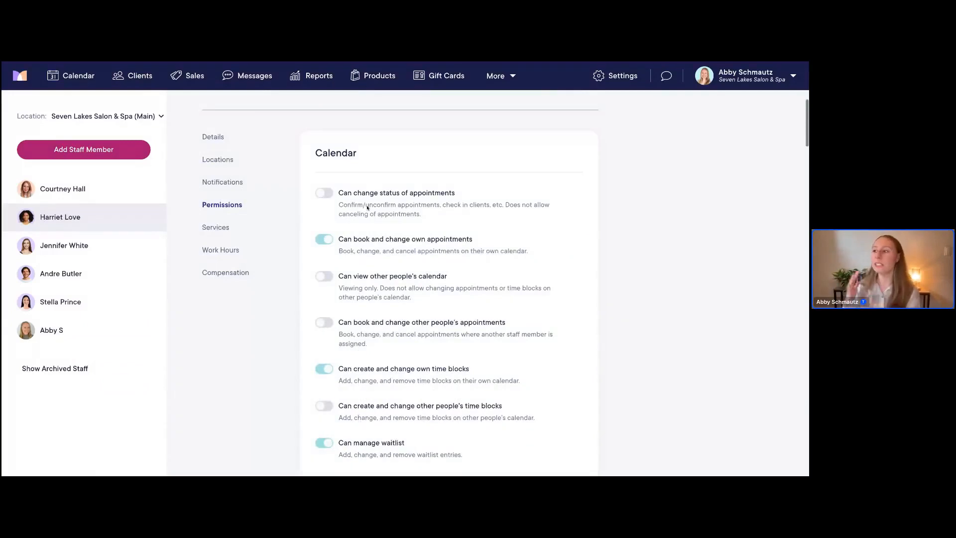
pyautogui.scroll(-1, 448, 288)
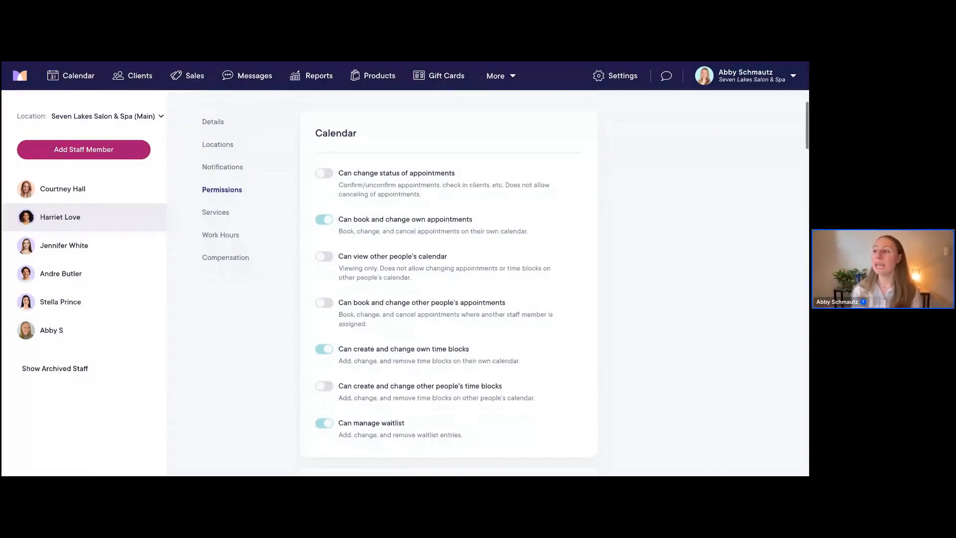
pyautogui.scroll(-1, 412, 202)
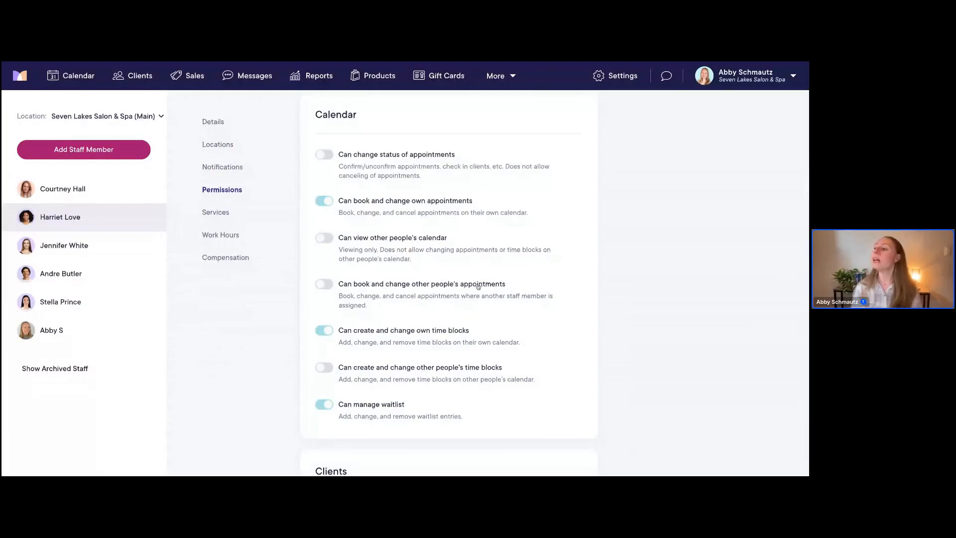
pyautogui.scroll(-1, 479, 287)
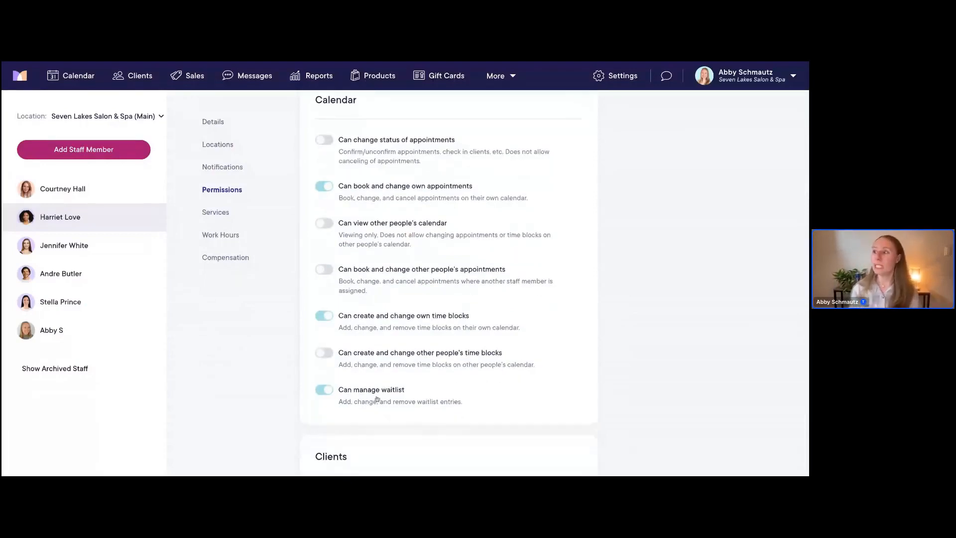
pyautogui.scroll(-1, 523, 365)
pyautogui.scroll(-2, 523, 365)
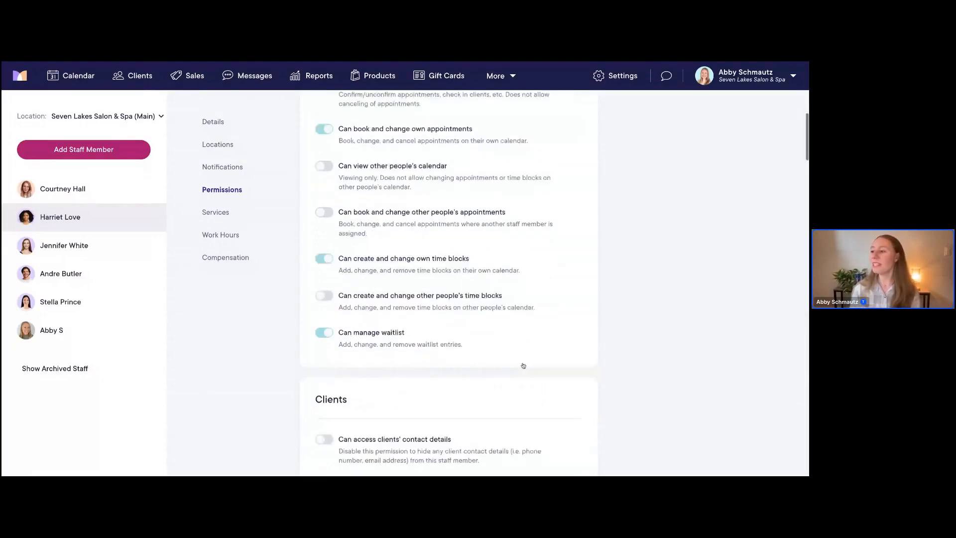
pyautogui.scroll(-4, 523, 365)
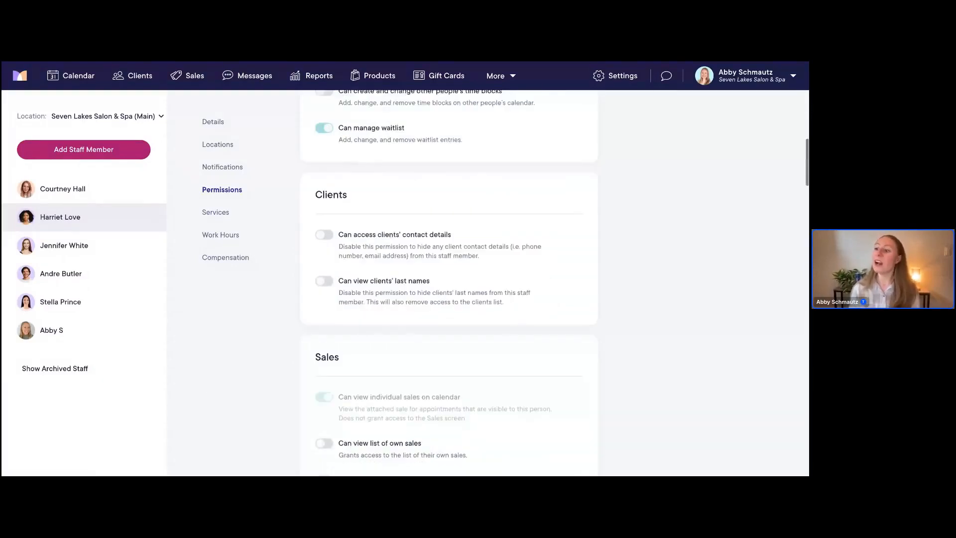
pyautogui.scroll(-4, 448, 284)
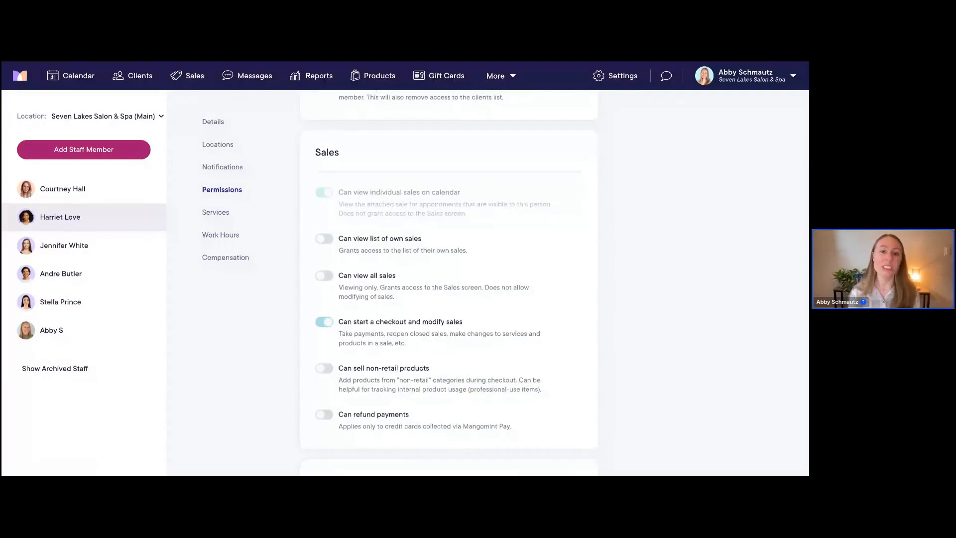
pyautogui.scroll(-1, 448, 284)
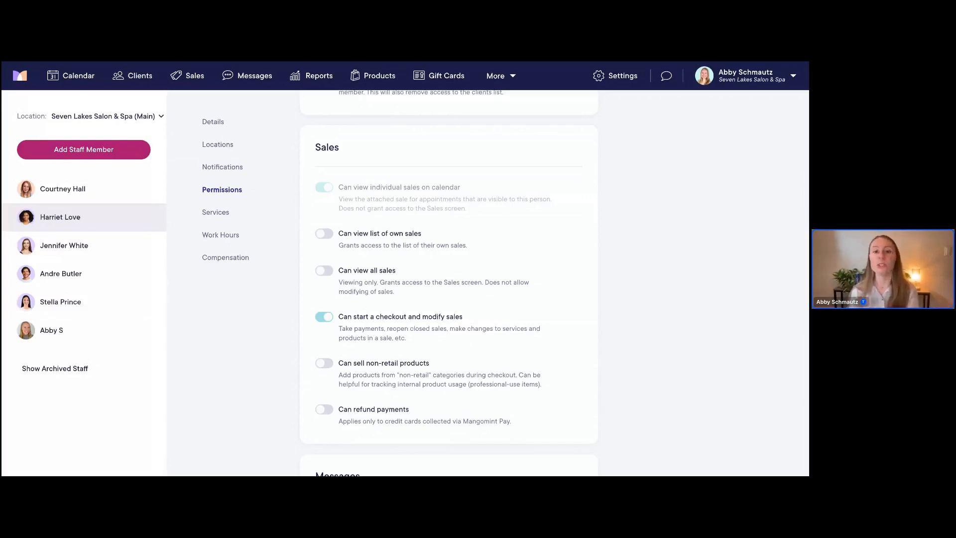
pyautogui.scroll(-2, 449, 279)
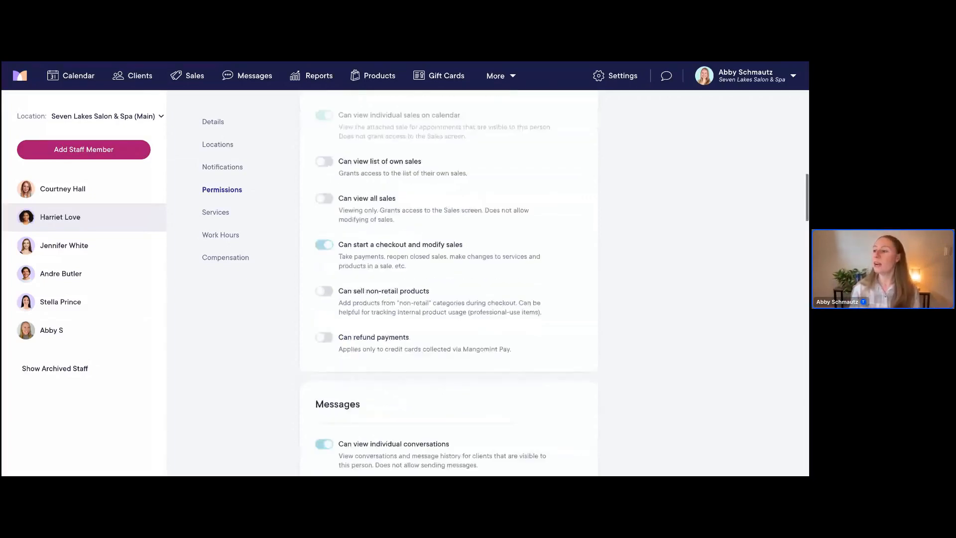
pyautogui.scroll(-3, 449, 279)
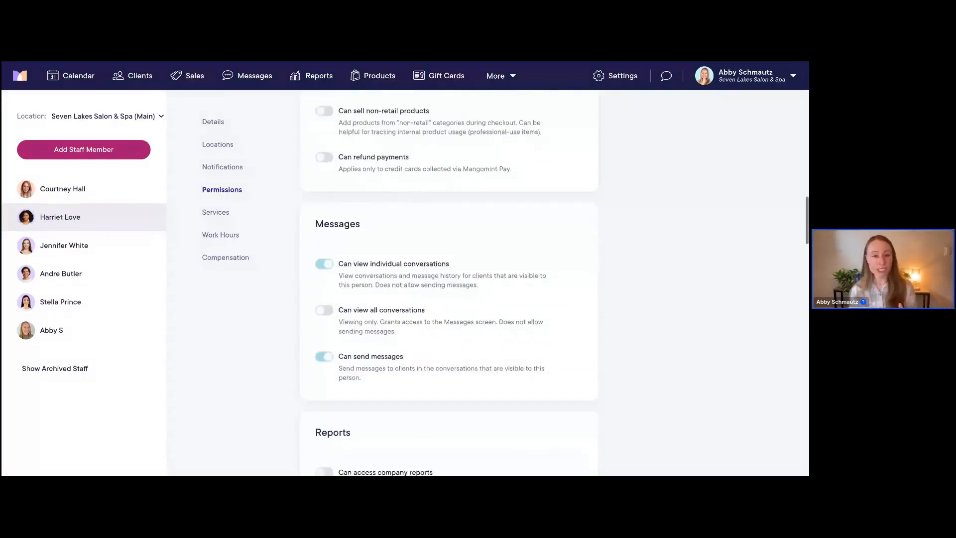
pyautogui.scroll(-1, 446, 239)
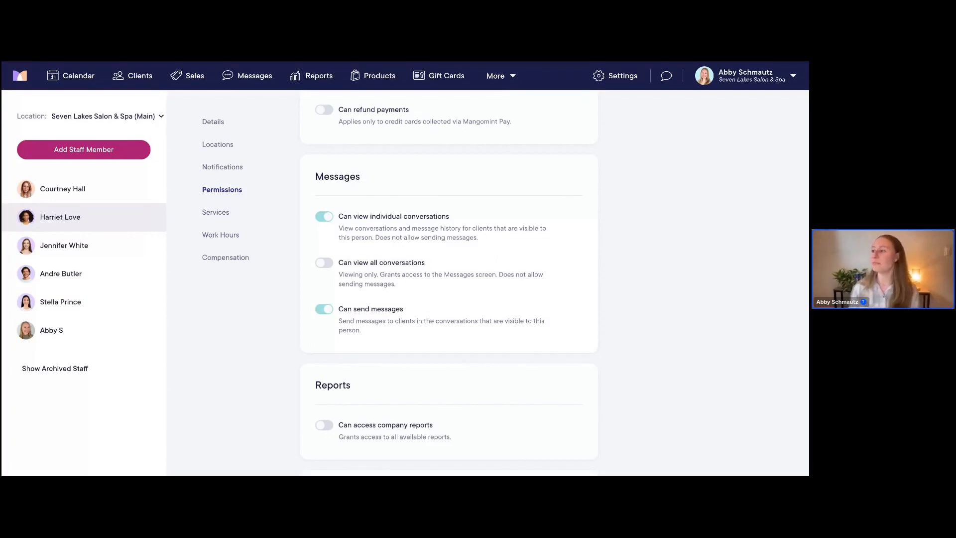
pyautogui.scroll(-1, 448, 279)
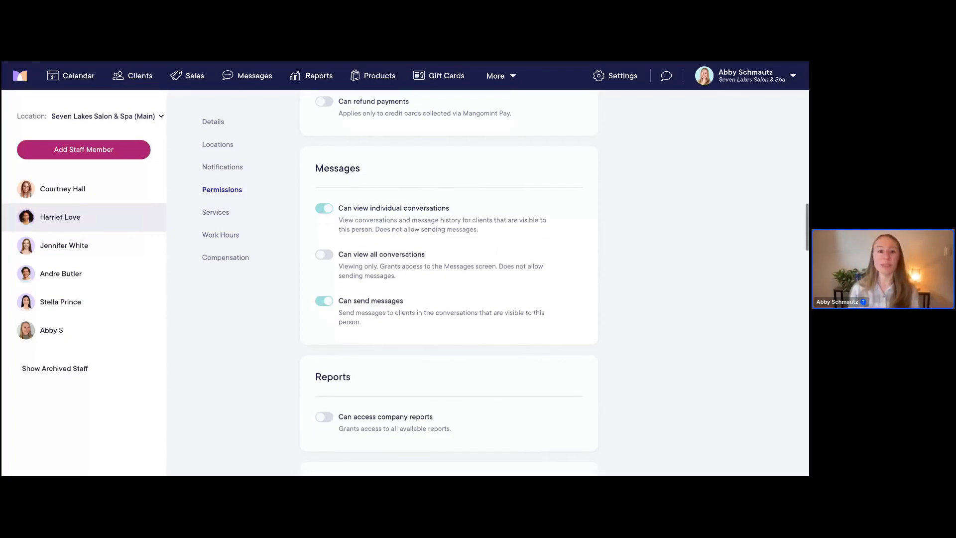
pyautogui.scroll(-6, 448, 279)
pyautogui.scroll(1, 449, 279)
pyautogui.scroll(-1, 449, 279)
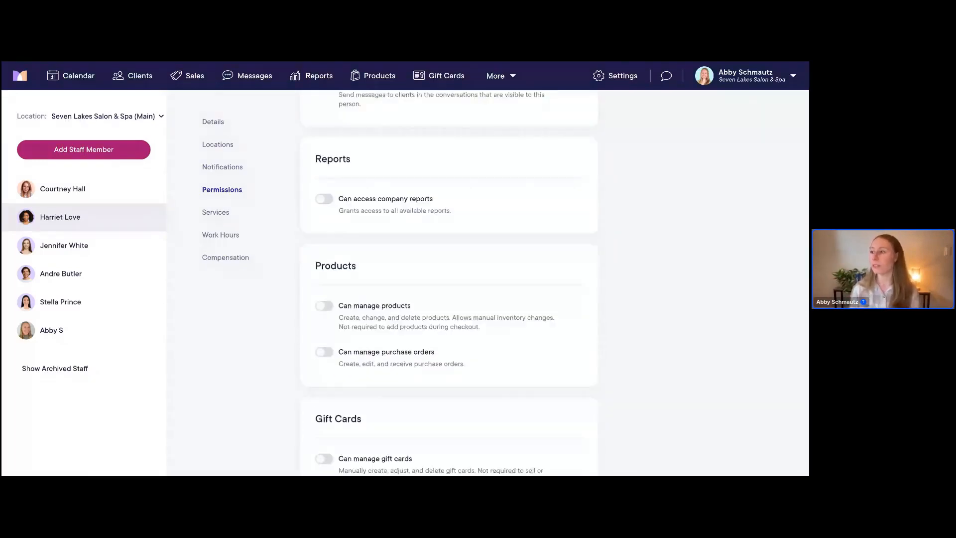
pyautogui.scroll(-2, 448, 279)
pyautogui.scroll(-1, 449, 279)
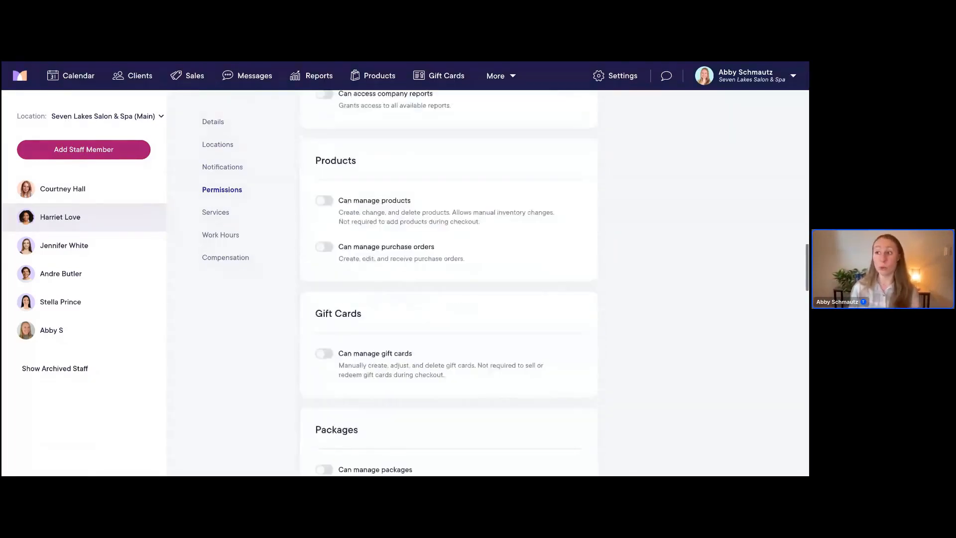
pyautogui.scroll(-2, 356, 276)
pyautogui.scroll(-7, 355, 276)
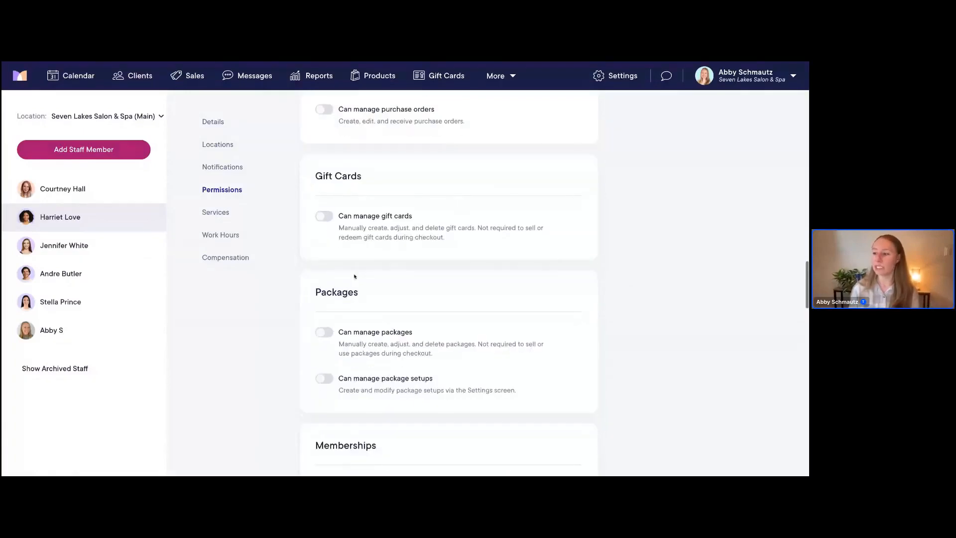
pyautogui.scroll(-3, 448, 279)
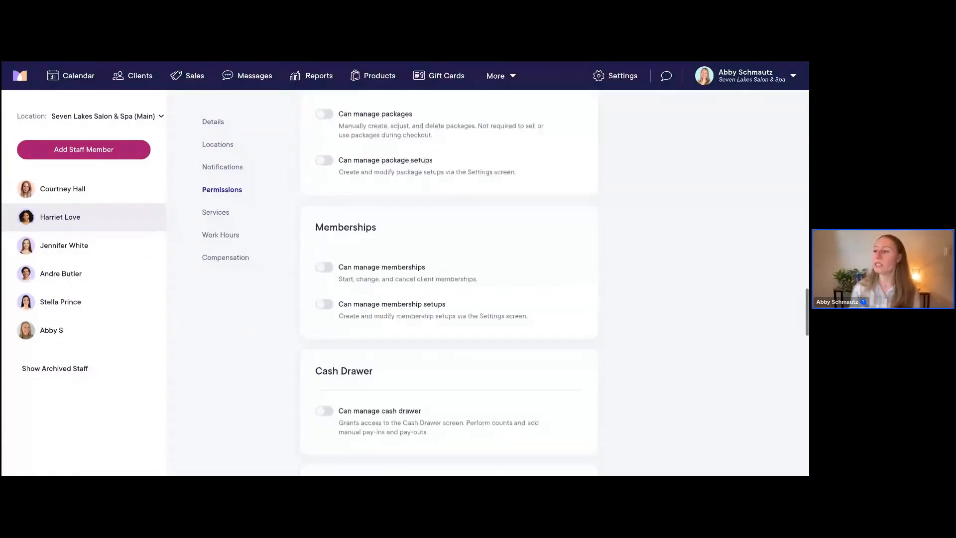
pyautogui.scroll(-4, 449, 278)
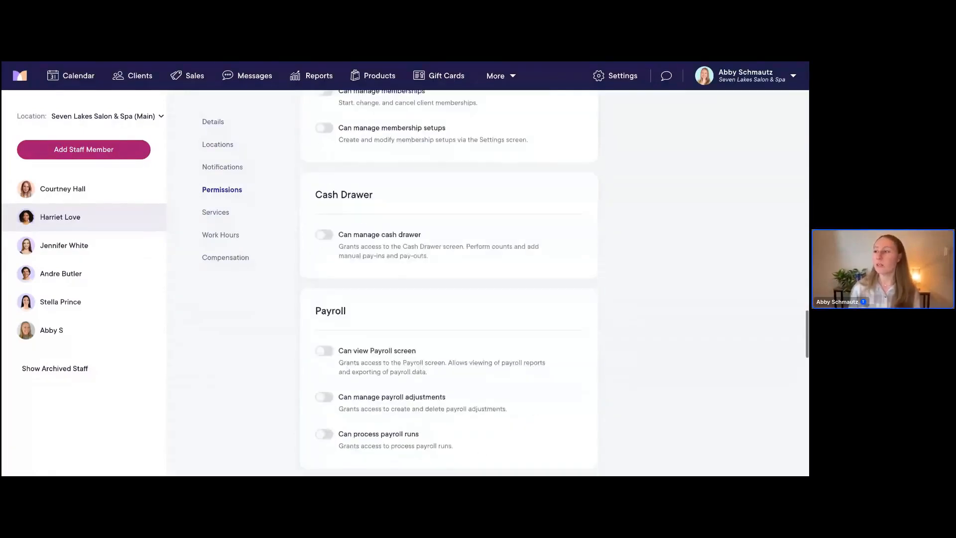
pyautogui.scroll(-1, 452, 227)
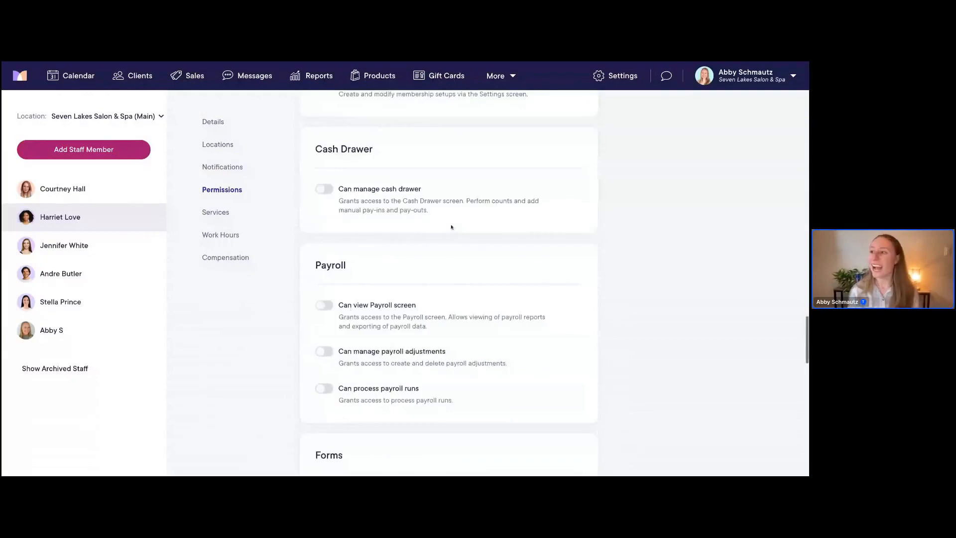
pyautogui.scroll(-1, 452, 227)
pyautogui.scroll(-3, 434, 276)
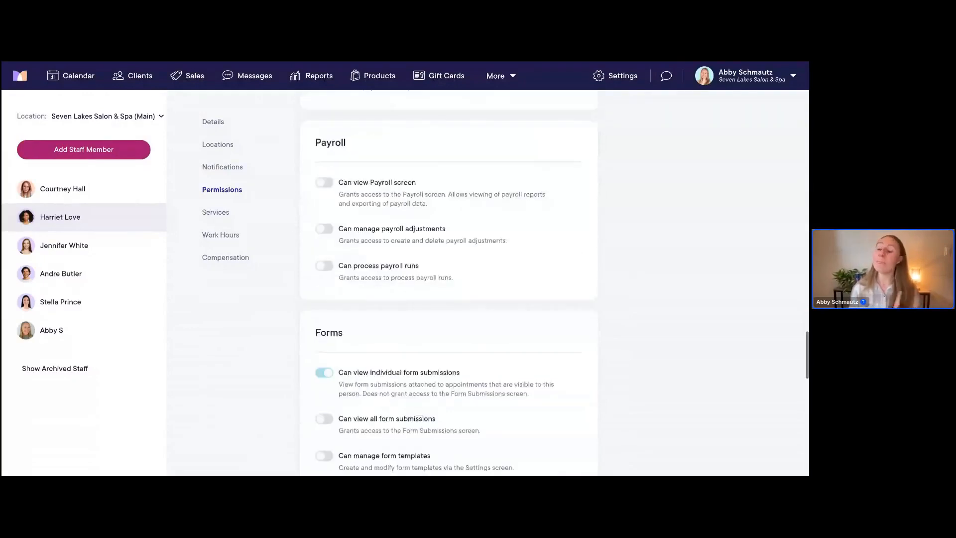
pyautogui.scroll(-3, 455, 289)
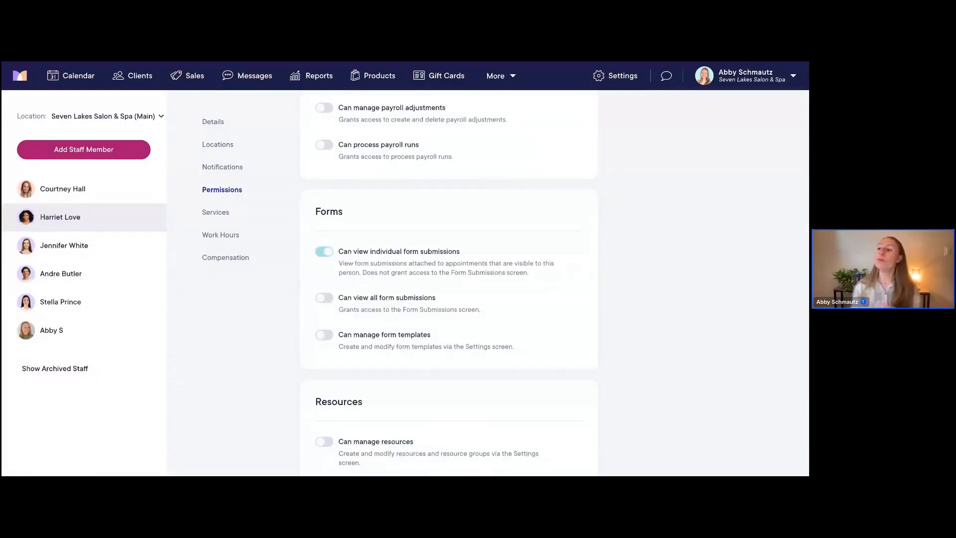
pyautogui.scroll(-1, 455, 289)
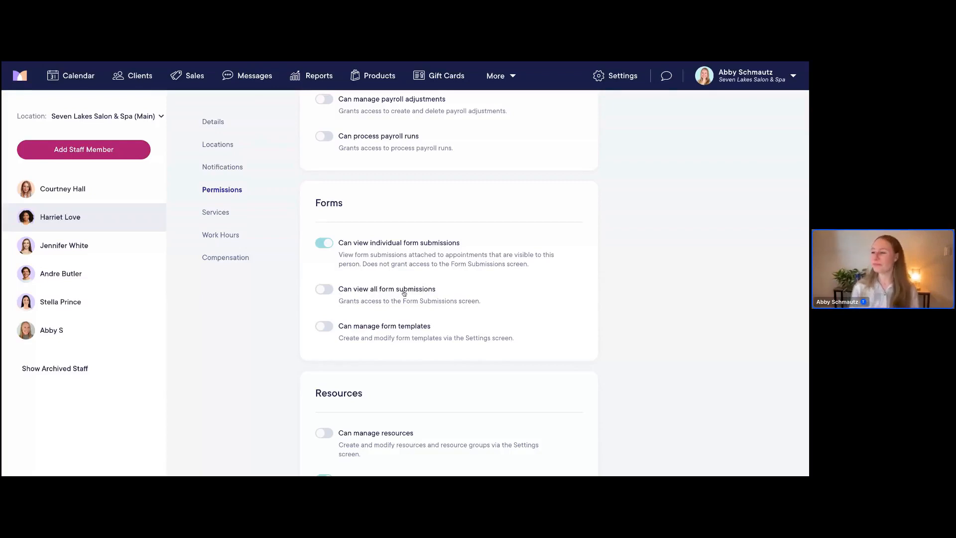
pyautogui.scroll(-2, 455, 289)
pyautogui.scroll(-3, 455, 289)
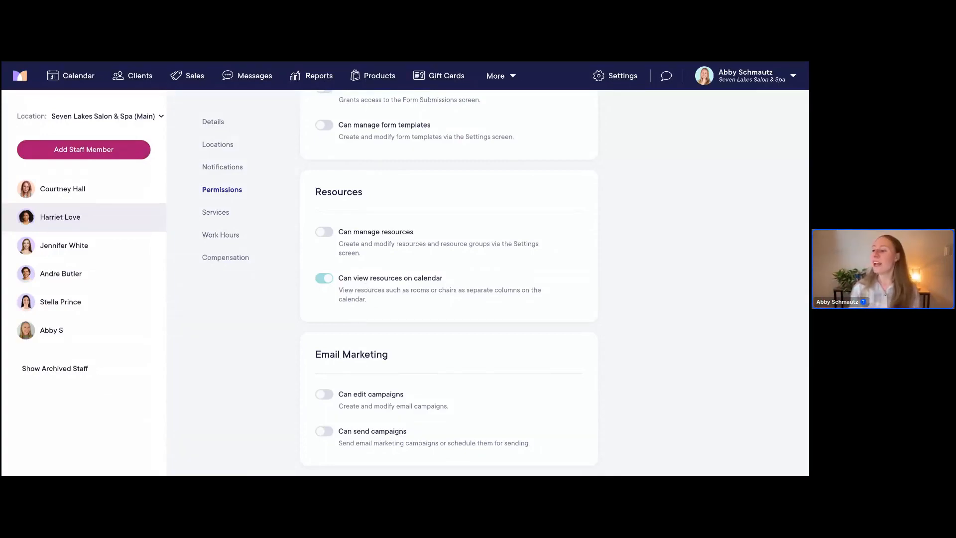
pyautogui.scroll(-1, 448, 279)
pyautogui.scroll(-2, 448, 279)
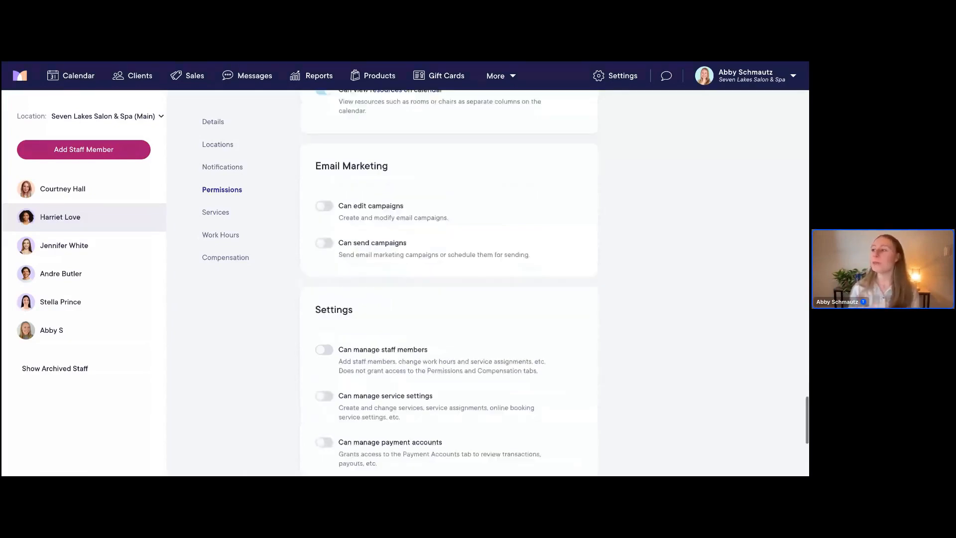
pyautogui.scroll(-1, 448, 279)
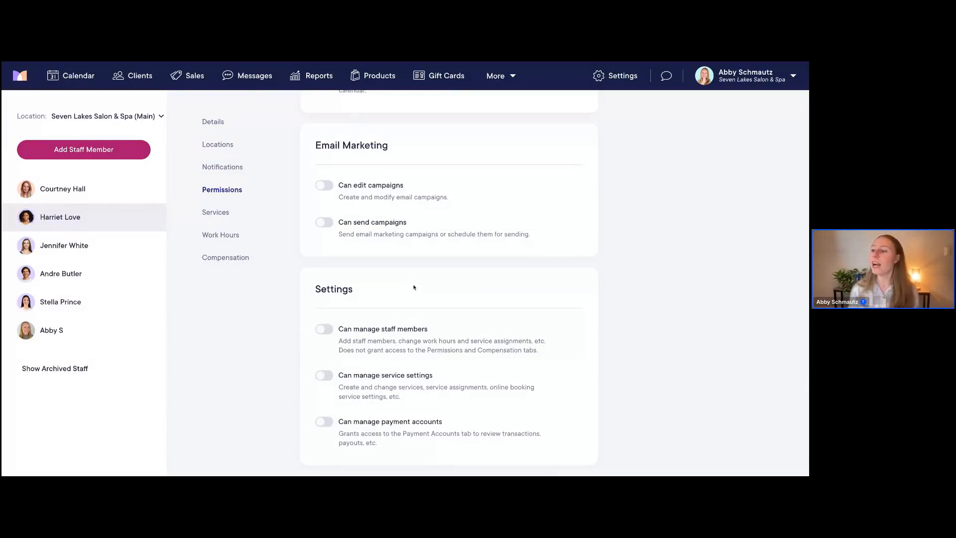
pyautogui.scroll(-10, 414, 287)
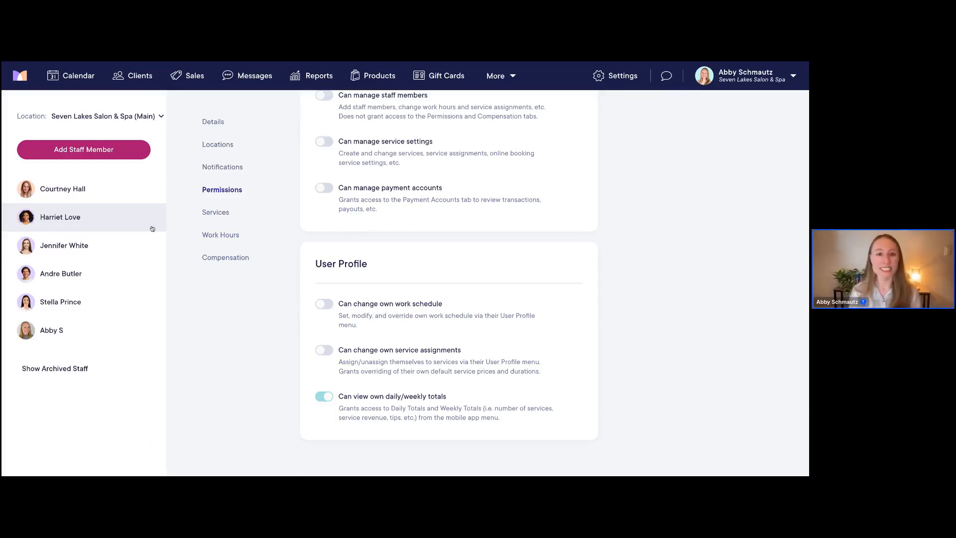
pyautogui.click(217, 213)
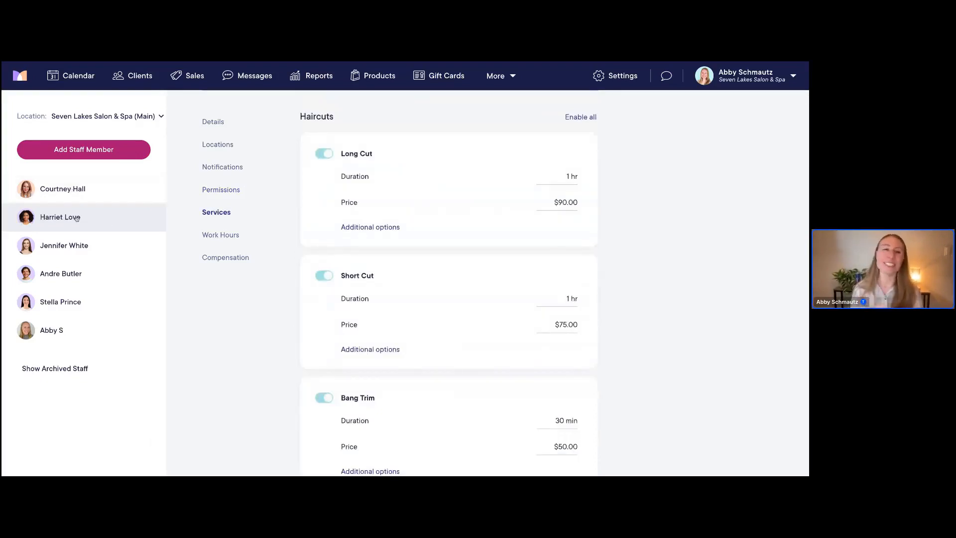
# Switch to the new staff member's Services, where Long Cut, Short Cut and Bang Trim are off
pyautogui.click(64, 195)
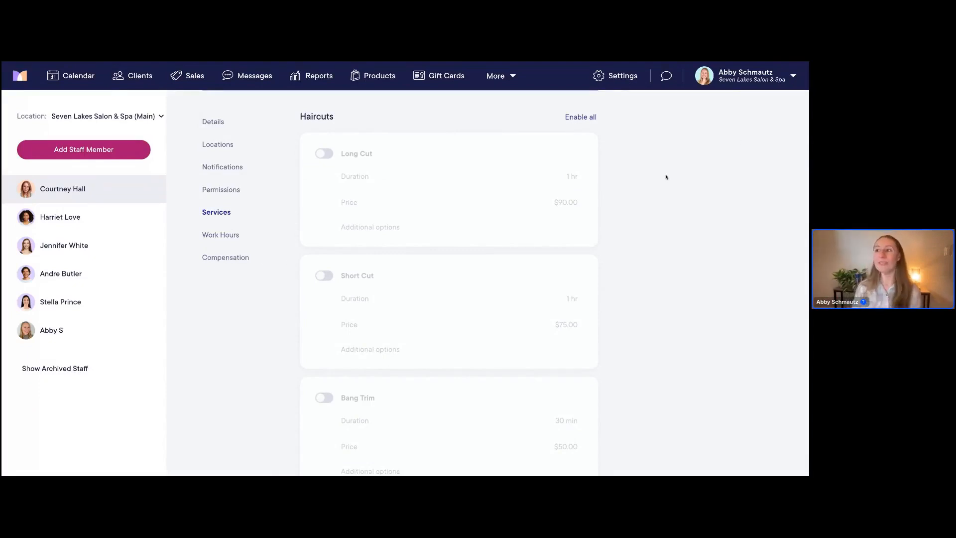
pyautogui.scroll(-1, 653, 189)
pyautogui.scroll(-8, 649, 194)
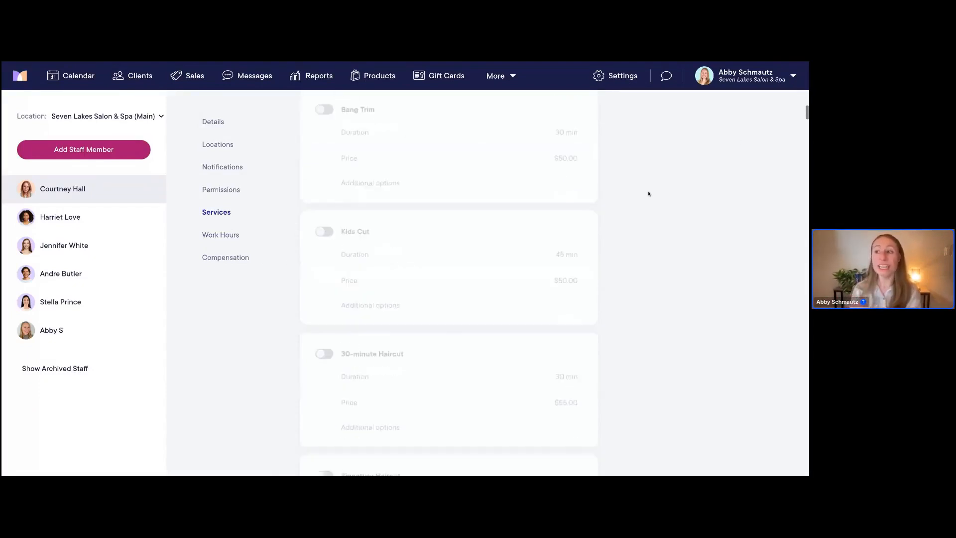
pyautogui.scroll(-4, 451, 283)
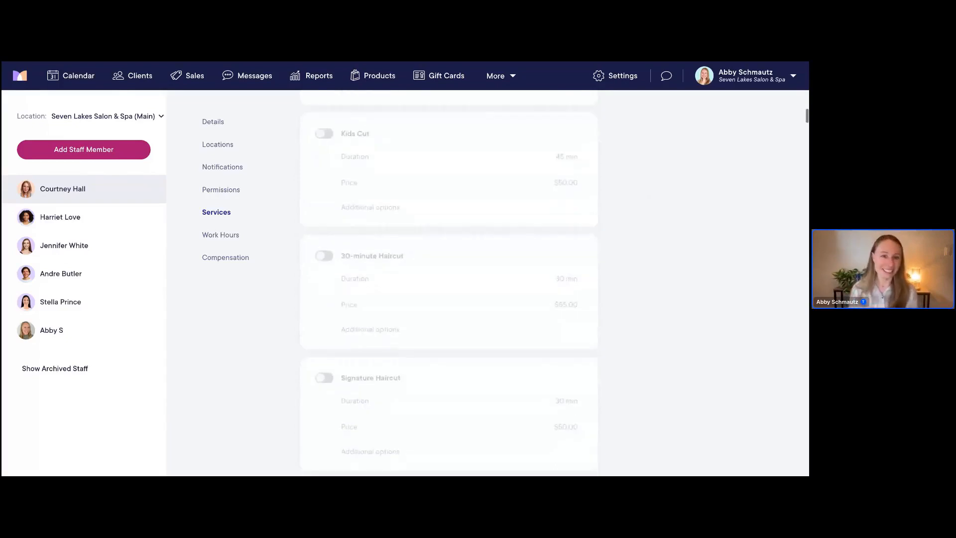
pyautogui.scroll(12, 448, 283)
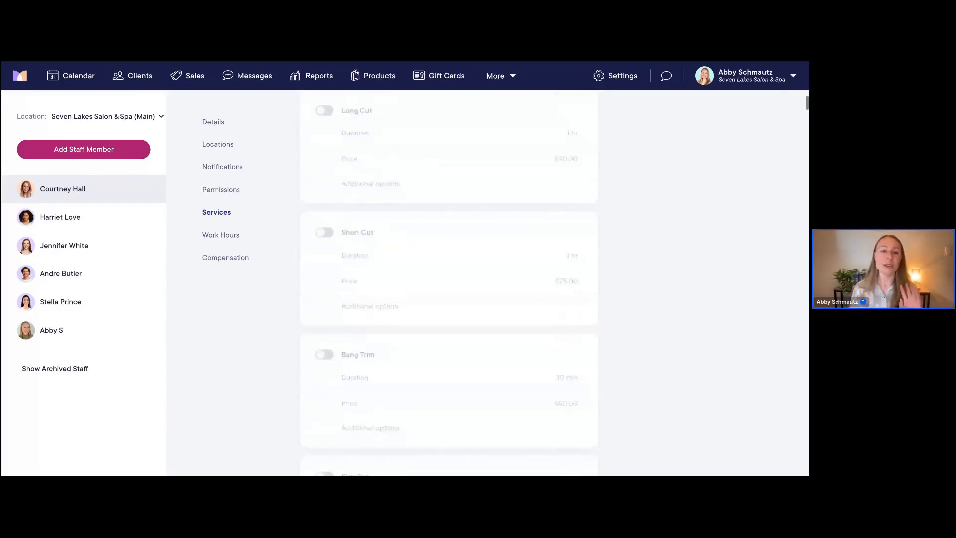
pyautogui.scroll(2, 605, 211)
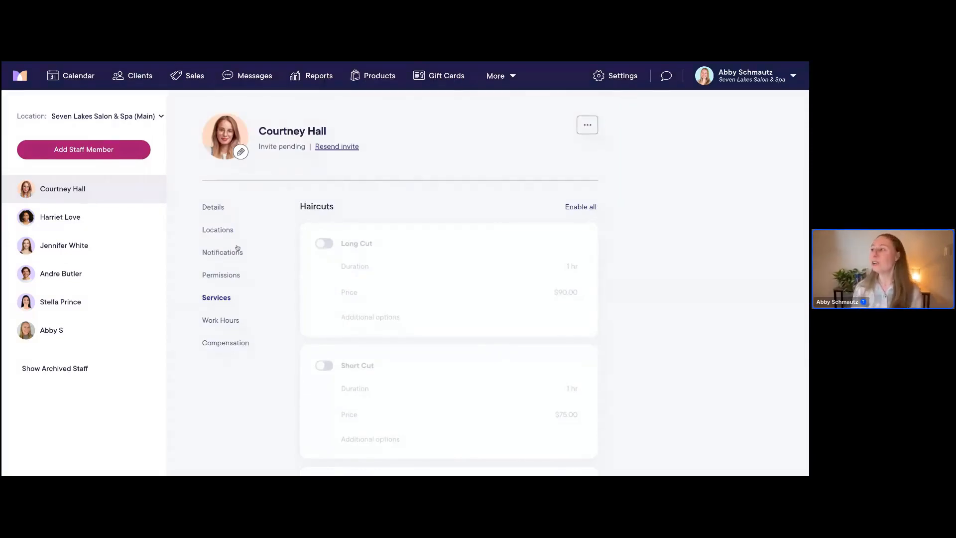
pyautogui.scroll(-1, 630, 177)
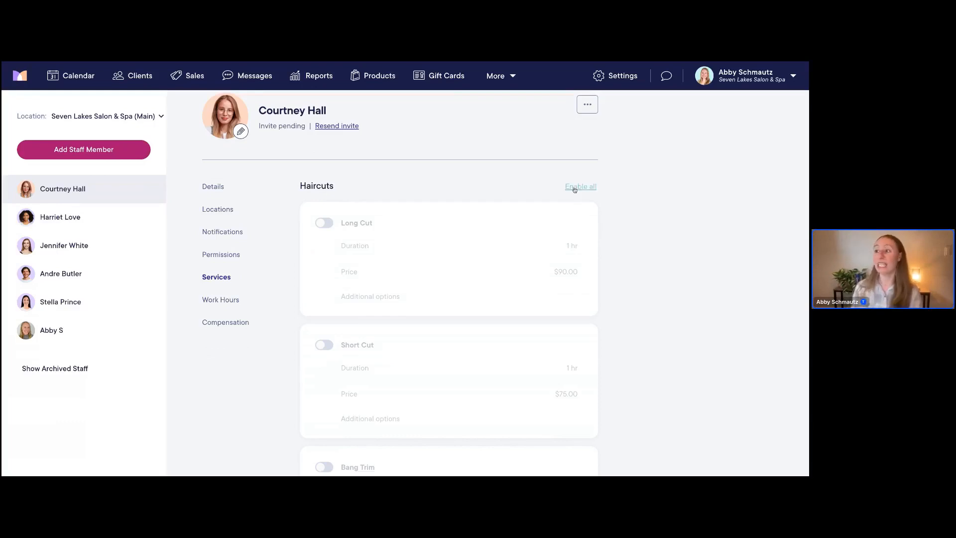
# Enable every Haircuts service for the new staff member at once
pyautogui.click(593, 188)
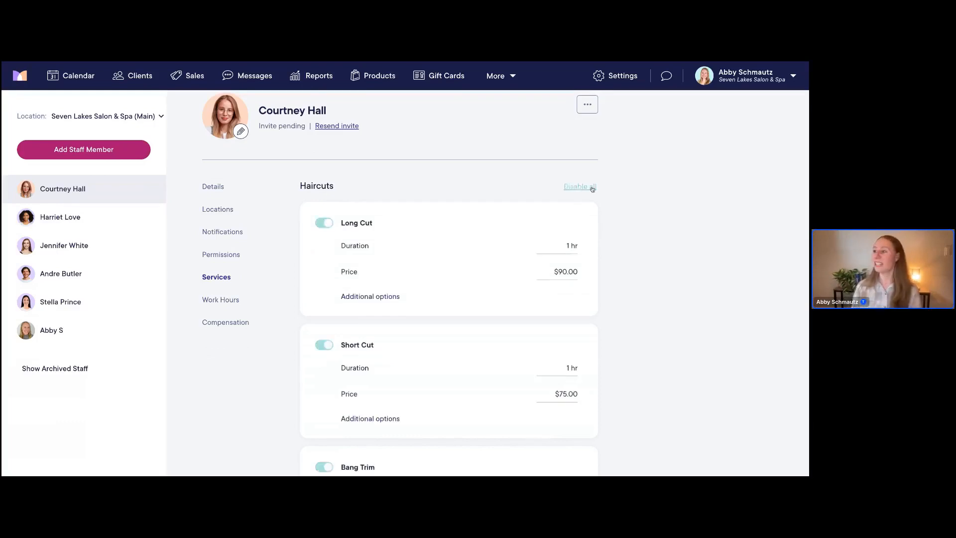
pyautogui.scroll(-1, 633, 225)
pyautogui.scroll(-10, 633, 225)
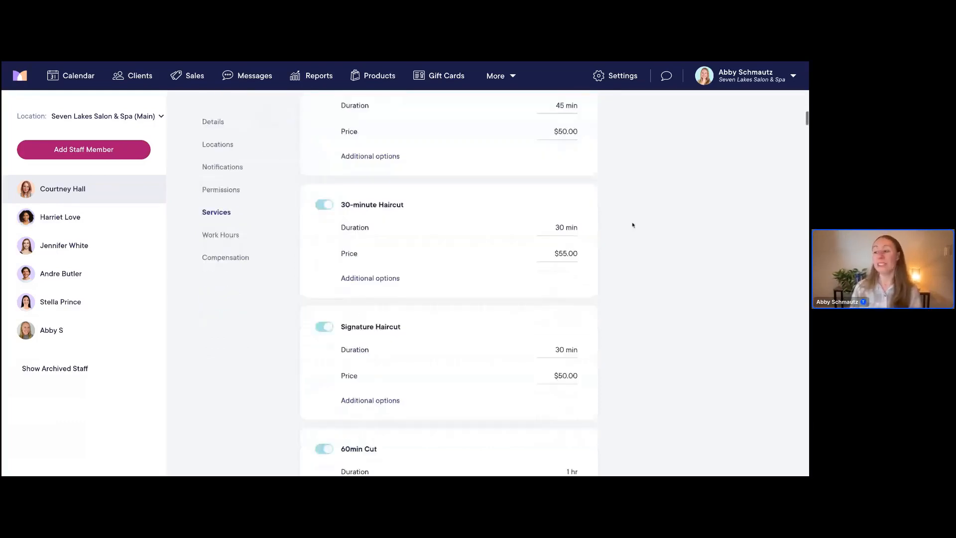
pyautogui.scroll(-3, 633, 225)
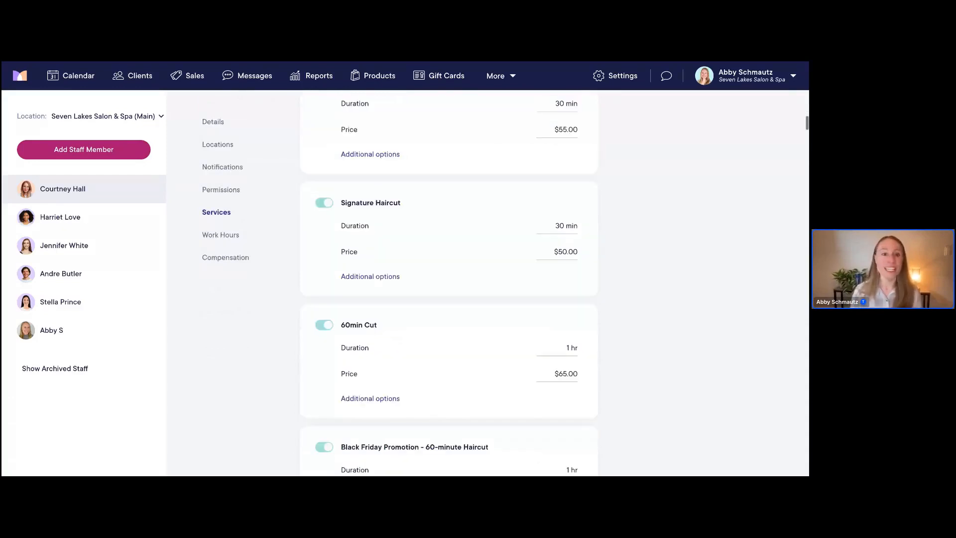
pyautogui.scroll(-5, 449, 282)
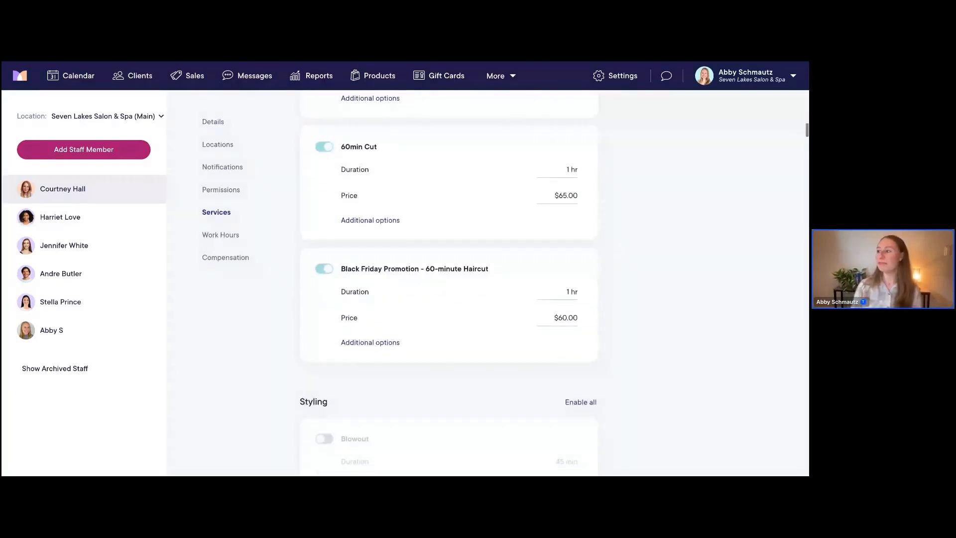
pyautogui.scroll(-7, 524, 162)
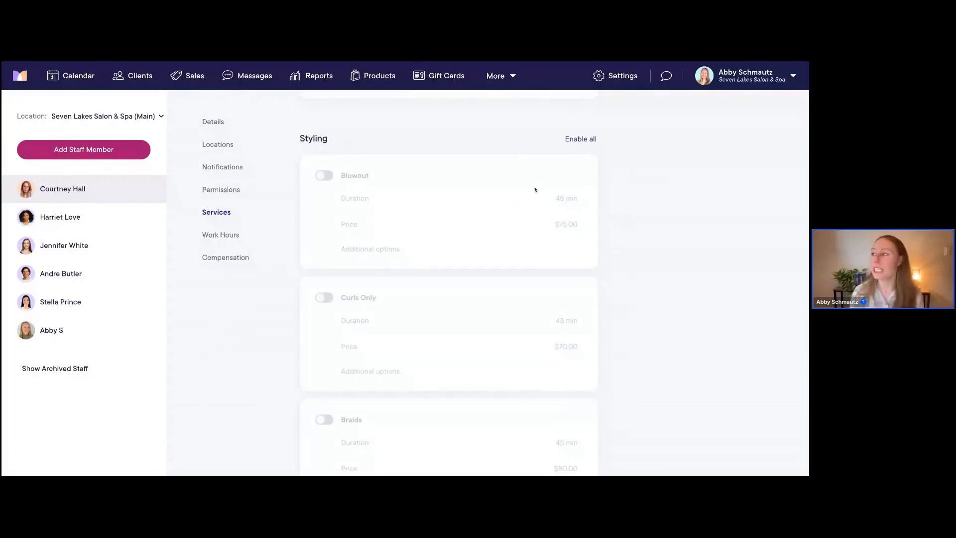
# Enable all Styling services, then check that every Color service is switched on
pyautogui.click(581, 140)
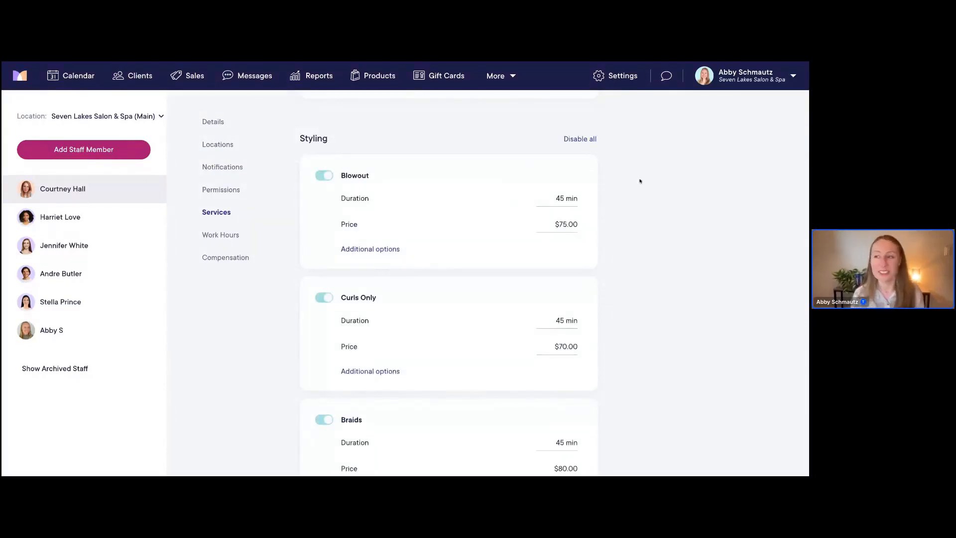
pyautogui.scroll(-8, 656, 239)
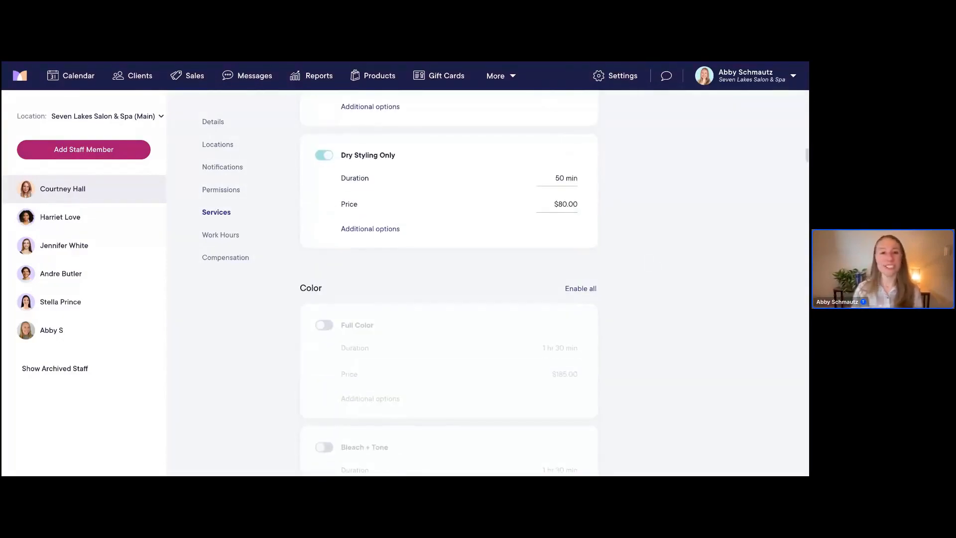
pyautogui.scroll(-3, 449, 282)
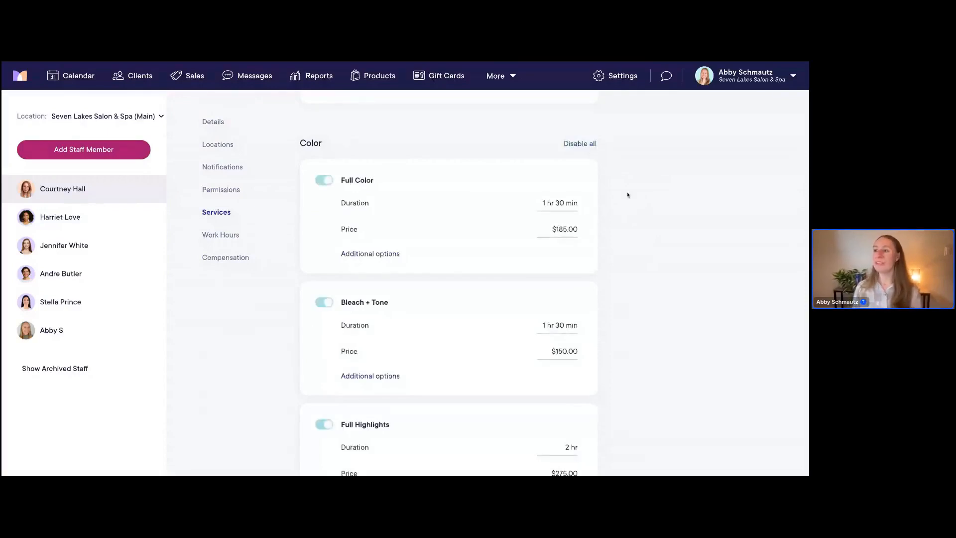
pyautogui.scroll(-1, 628, 195)
pyautogui.scroll(-2, 628, 195)
pyautogui.scroll(-6, 560, 438)
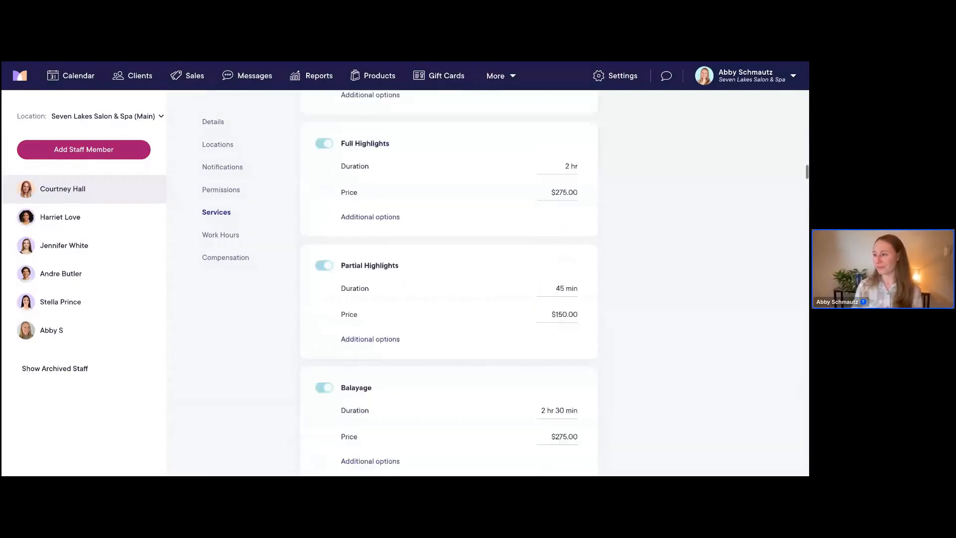
pyautogui.scroll(-7, 561, 439)
pyautogui.scroll(-7, 560, 438)
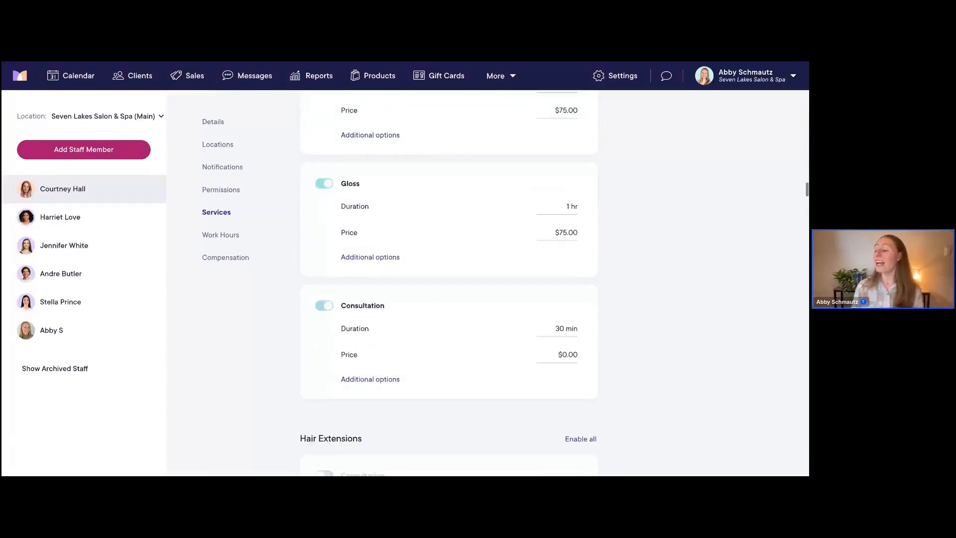
pyautogui.scroll(-7, 448, 279)
pyautogui.scroll(-1, 448, 279)
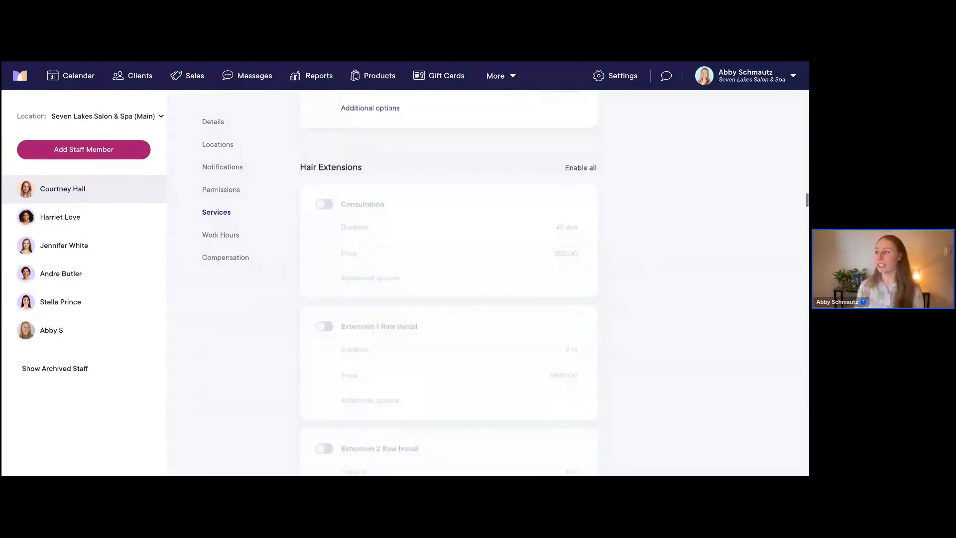
# Turn on the Extension 2 Row Install and Extension 3 Row Install services
pyautogui.scroll(-1, 448, 279)
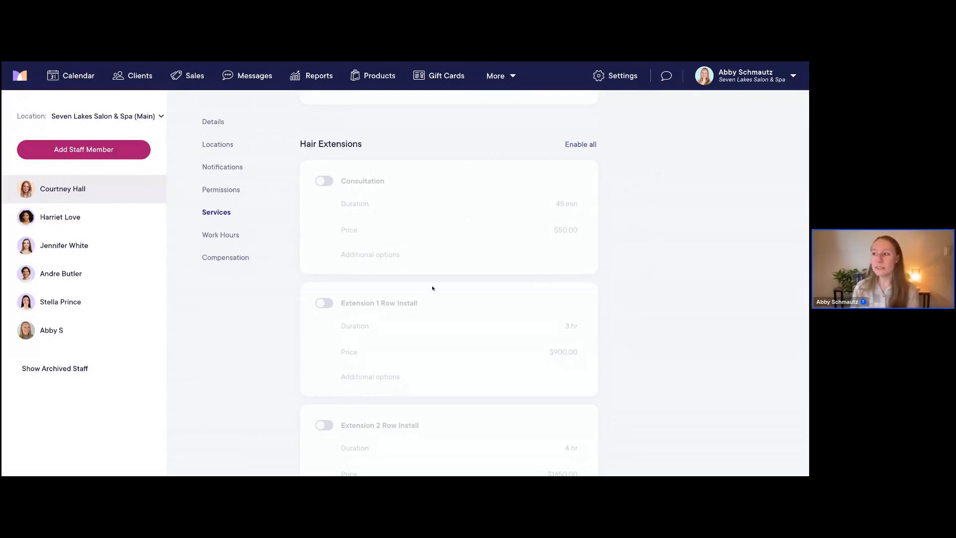
pyautogui.scroll(-1, 432, 288)
pyautogui.scroll(-1, 433, 288)
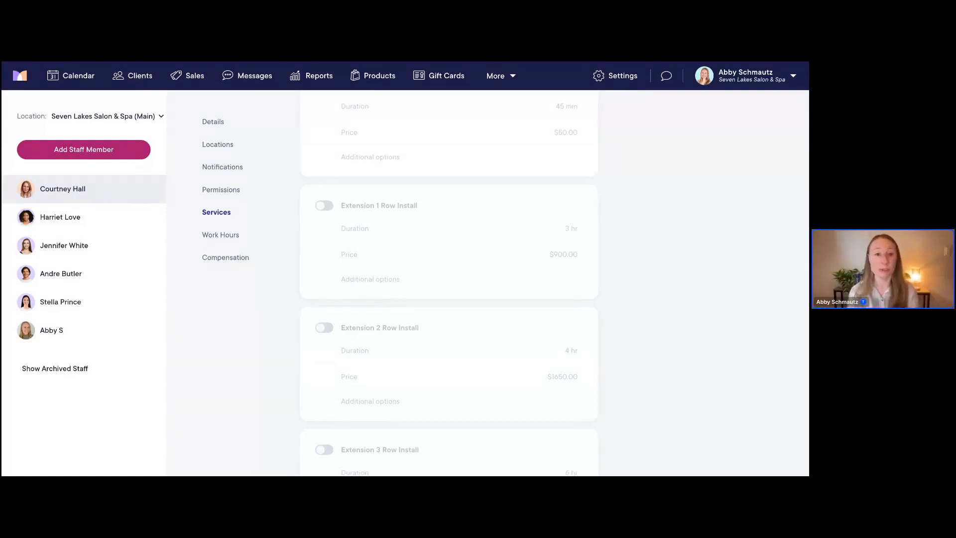
pyautogui.click(327, 330)
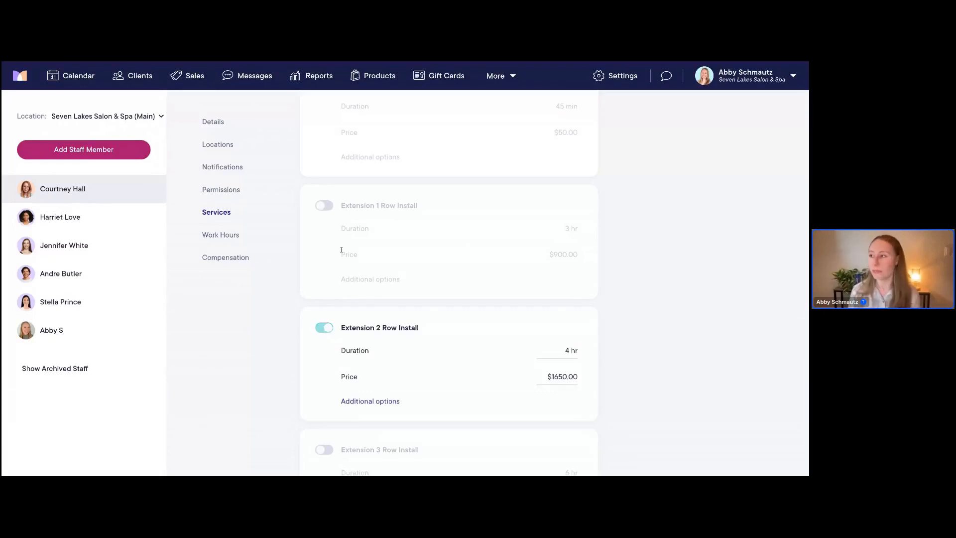
pyautogui.scroll(-2, 334, 362)
pyautogui.click(326, 360)
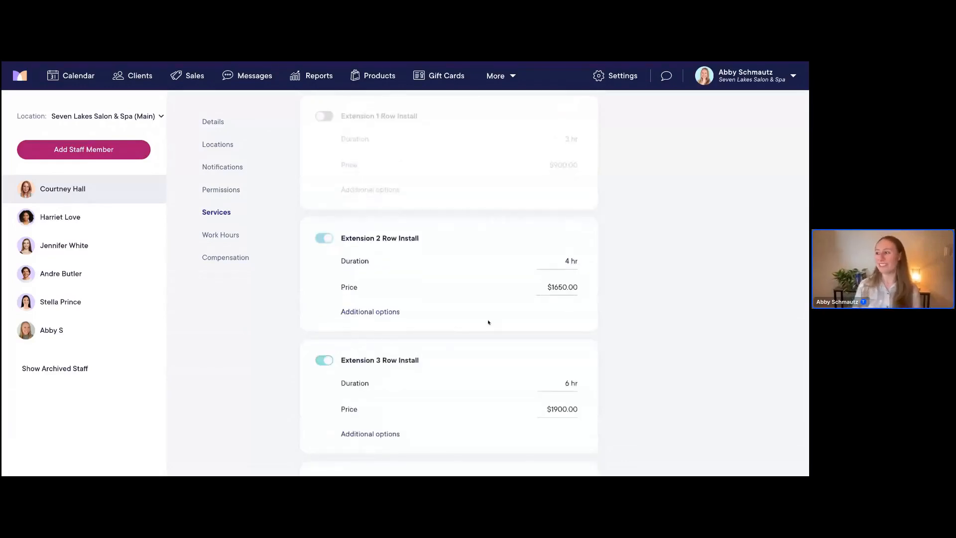
pyautogui.scroll(5, 489, 322)
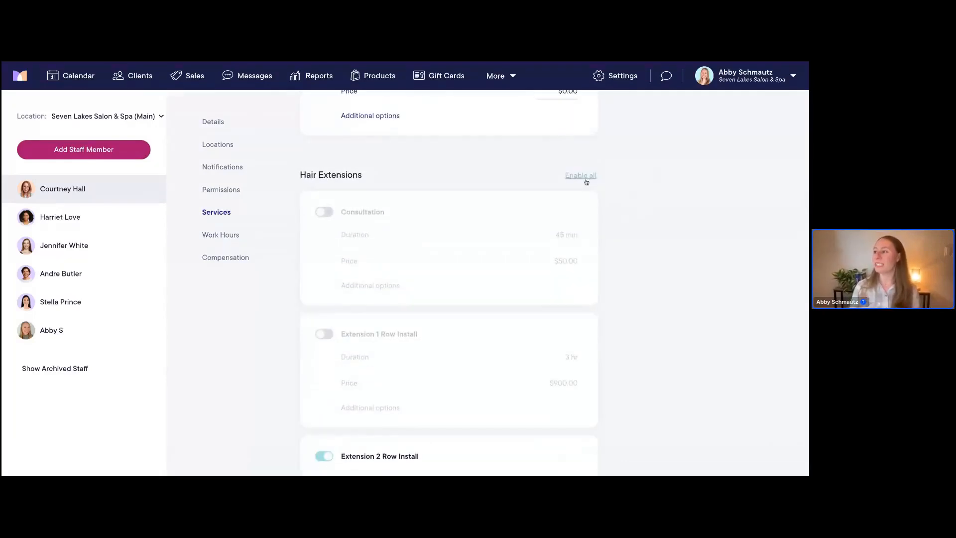
# Enable all Hair Extensions services, cancelling the Disable all confirmation so they stay on
pyautogui.click(586, 180)
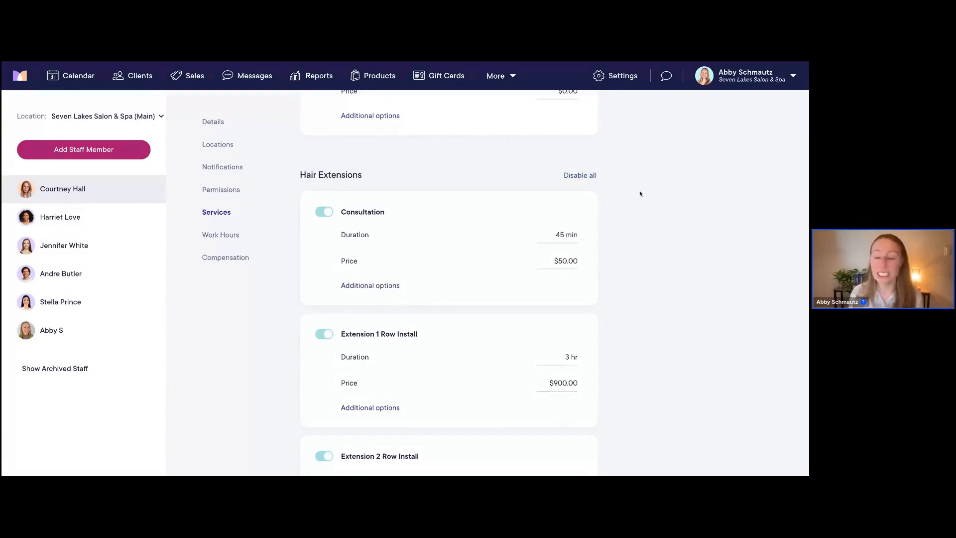
pyautogui.click(588, 176)
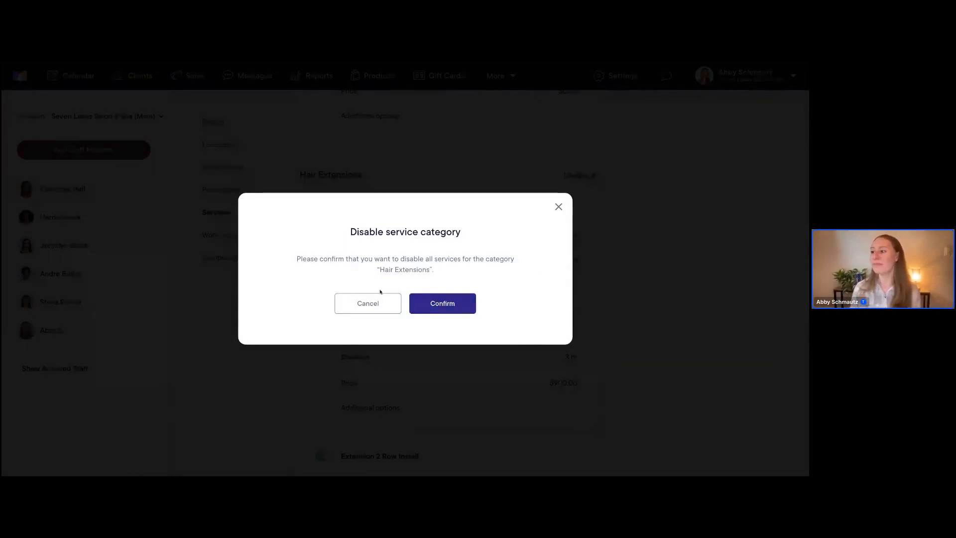
pyautogui.click(364, 305)
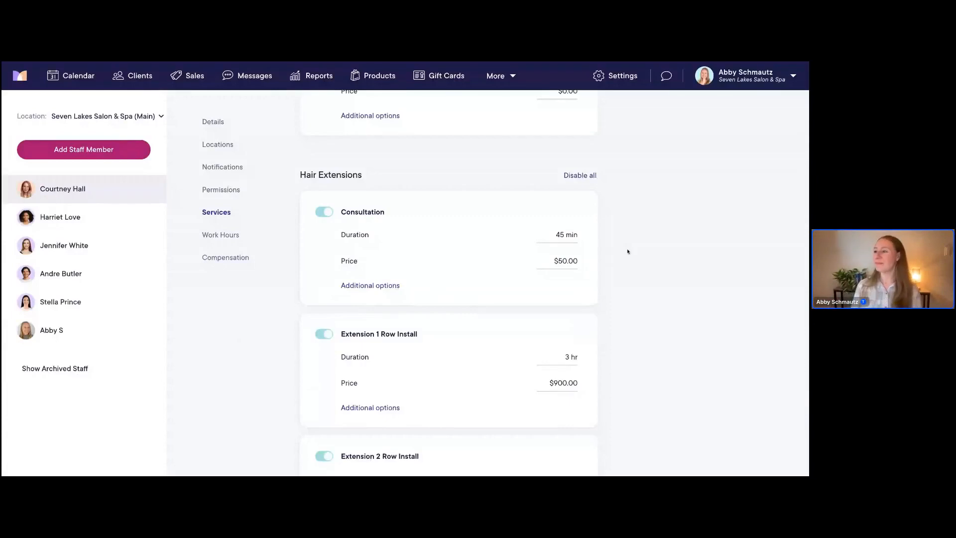
pyautogui.scroll(-2, 628, 251)
pyautogui.scroll(-5, 628, 252)
pyautogui.scroll(-3, 628, 251)
pyautogui.scroll(1, 628, 251)
pyautogui.scroll(-8, 448, 282)
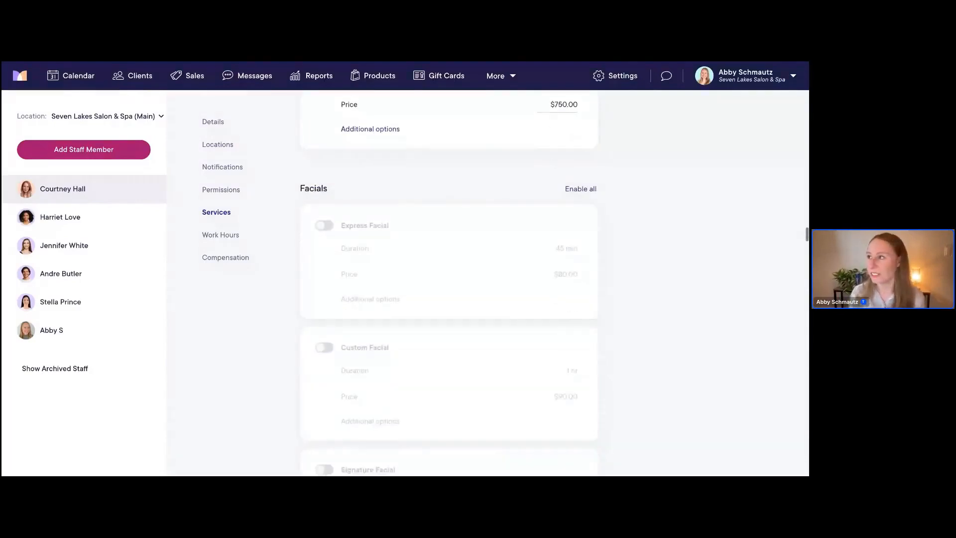
pyautogui.scroll(-1, 449, 282)
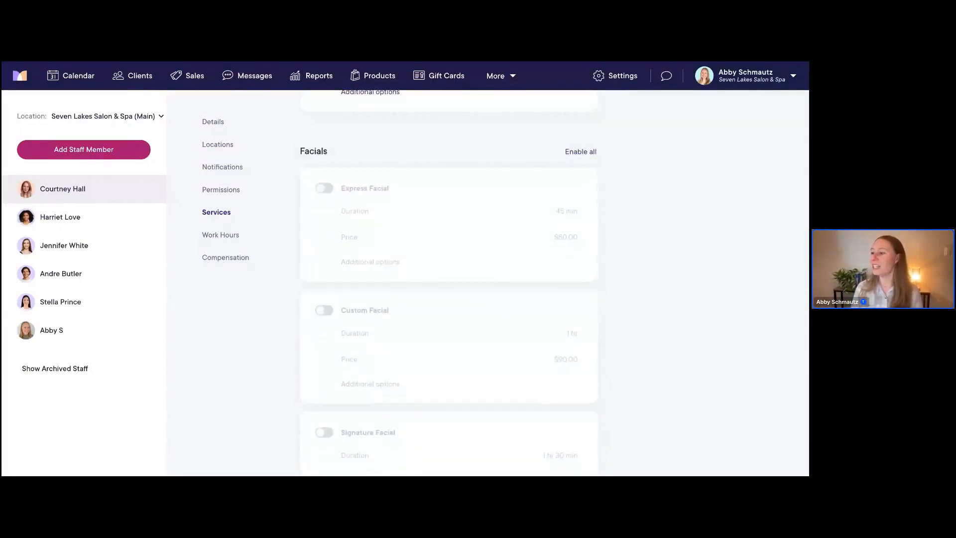
pyautogui.scroll(-3, 448, 282)
pyautogui.scroll(5, 448, 282)
pyautogui.scroll(3, 449, 282)
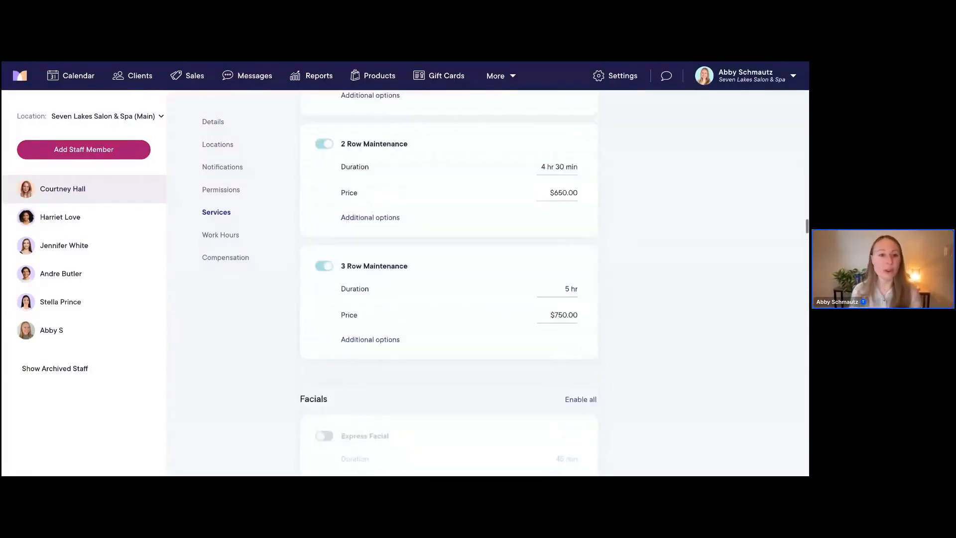
pyautogui.scroll(1, 449, 282)
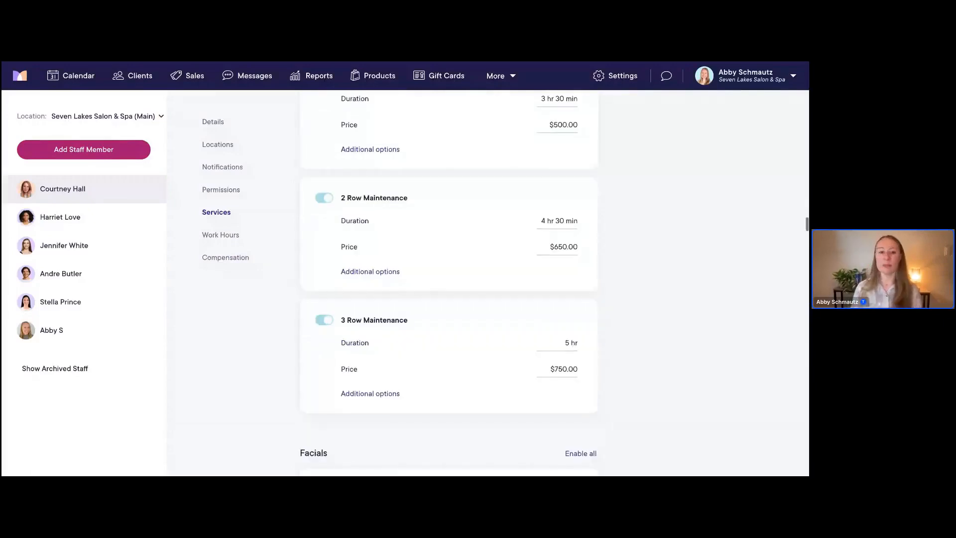
pyautogui.scroll(3, 449, 283)
pyautogui.scroll(3, 449, 282)
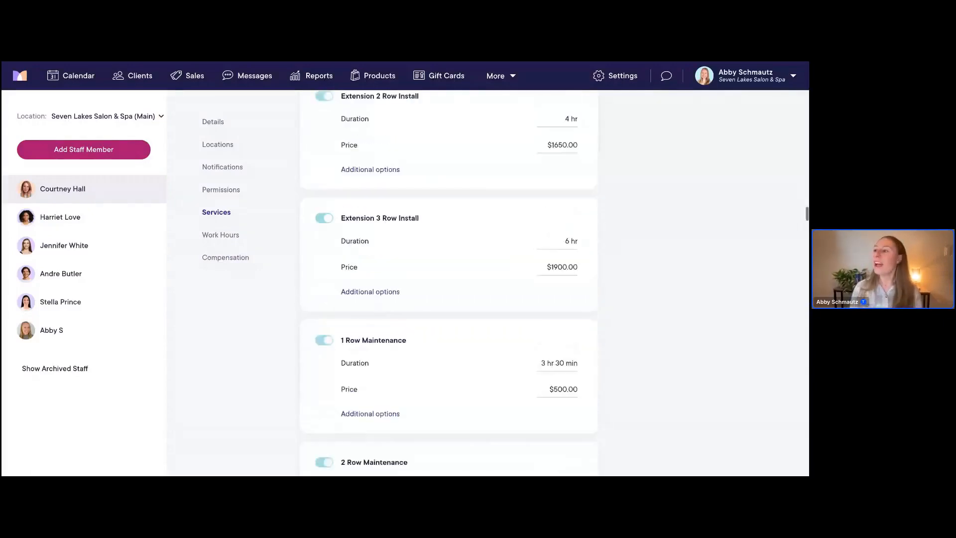
pyautogui.scroll(11, 449, 282)
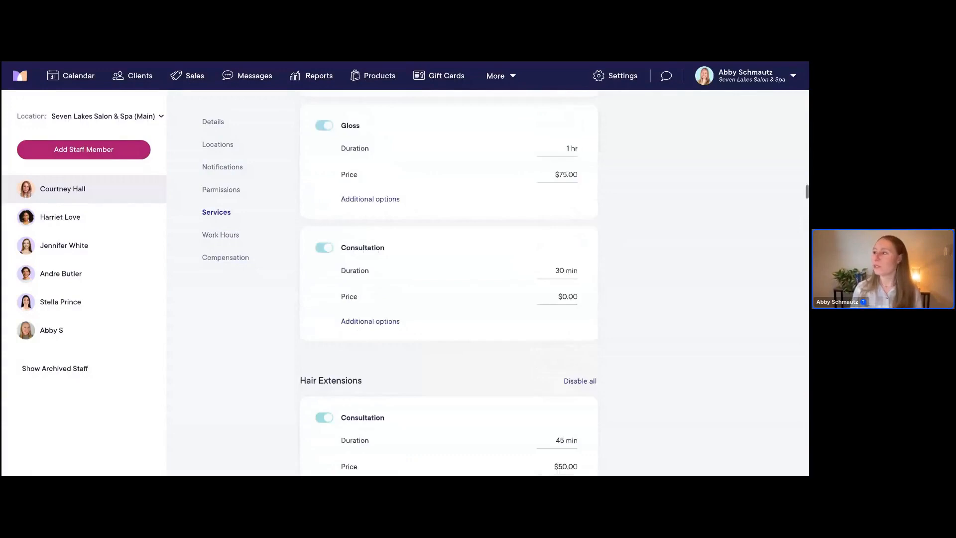
pyautogui.scroll(1, 448, 283)
pyautogui.scroll(20, 449, 282)
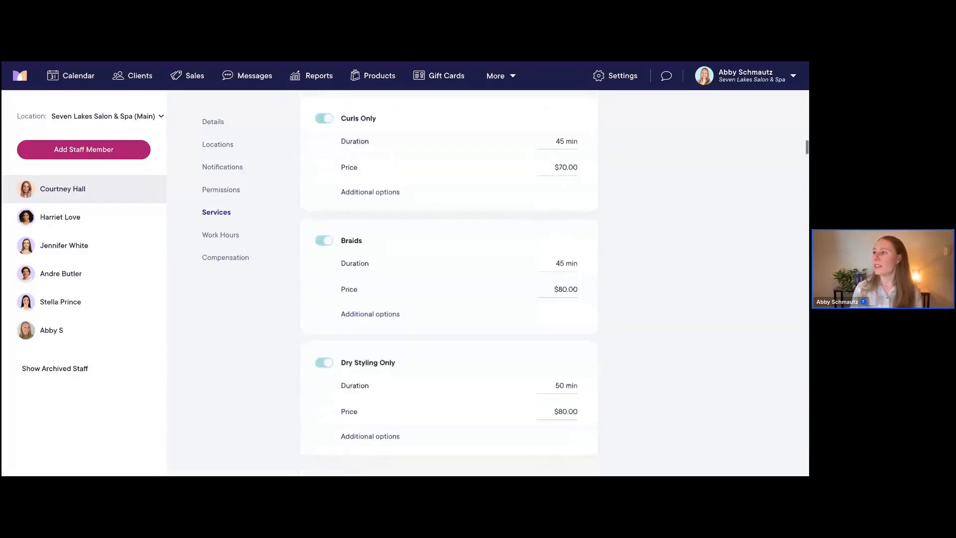
pyautogui.scroll(10, 448, 282)
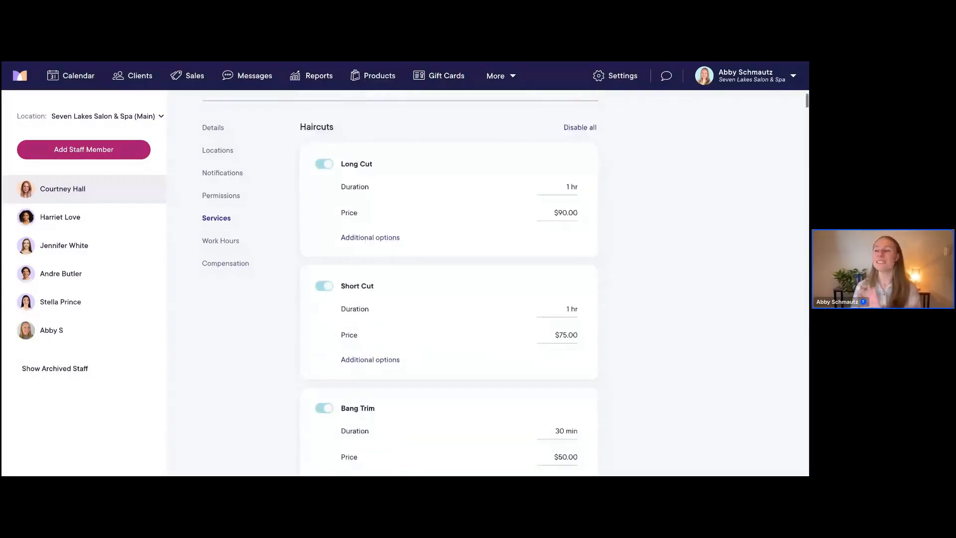
pyautogui.scroll(3, 449, 283)
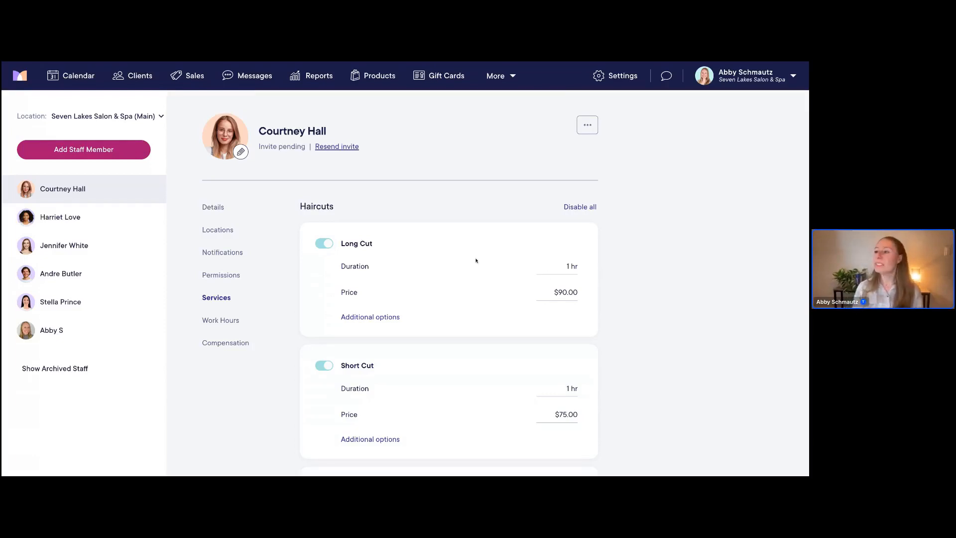
pyautogui.scroll(-1, 477, 259)
pyautogui.scroll(-3, 476, 259)
pyautogui.scroll(-1, 425, 196)
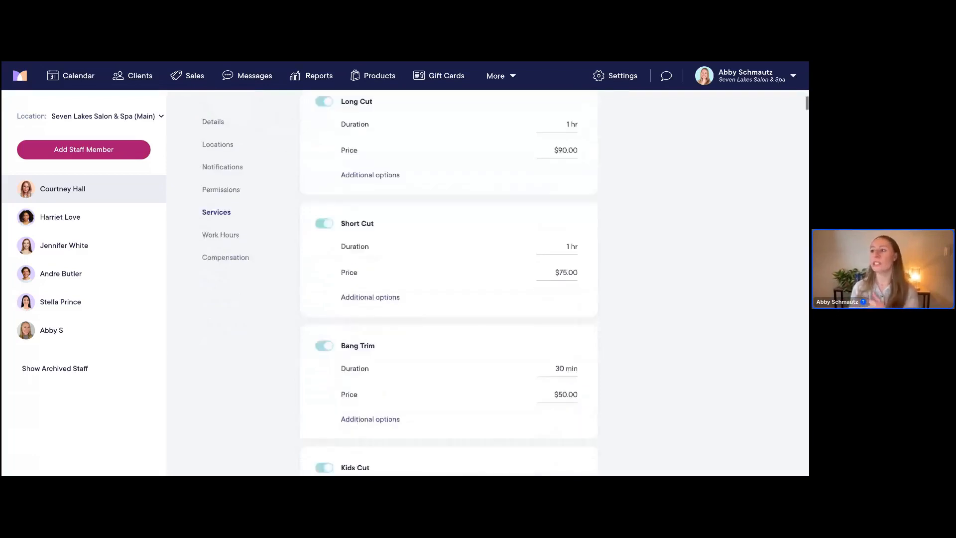
pyautogui.scroll(1, 425, 195)
pyautogui.scroll(1, 425, 195)
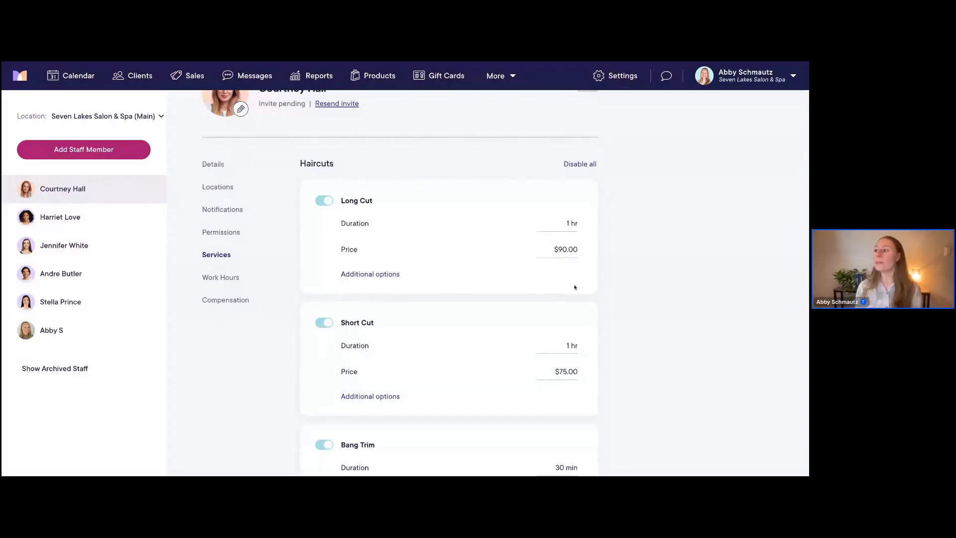
# Change the staff member's Long Cut price from $90.00 to $100.00
pyautogui.scroll(1, 575, 287)
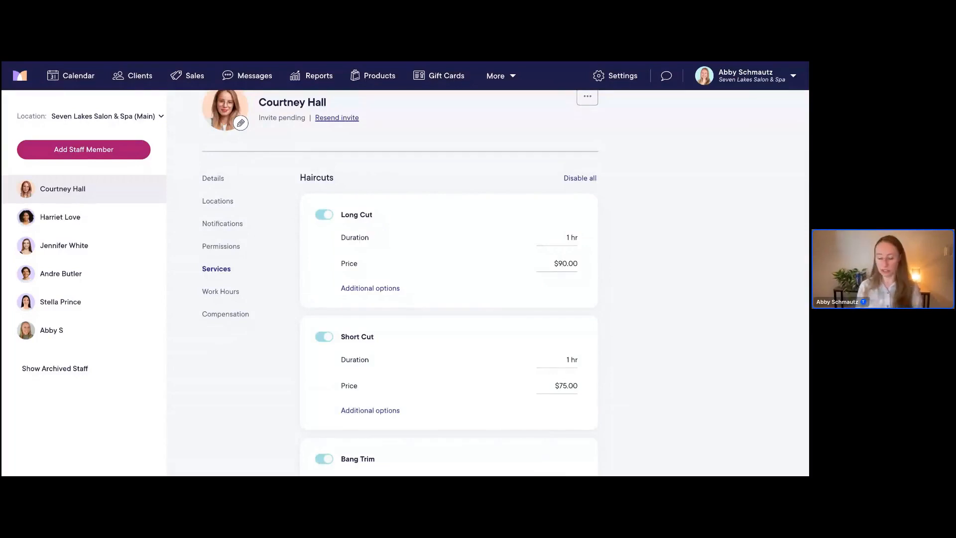
pyautogui.press('BackSpace')
pyautogui.write('10')
pyautogui.click(583, 296)
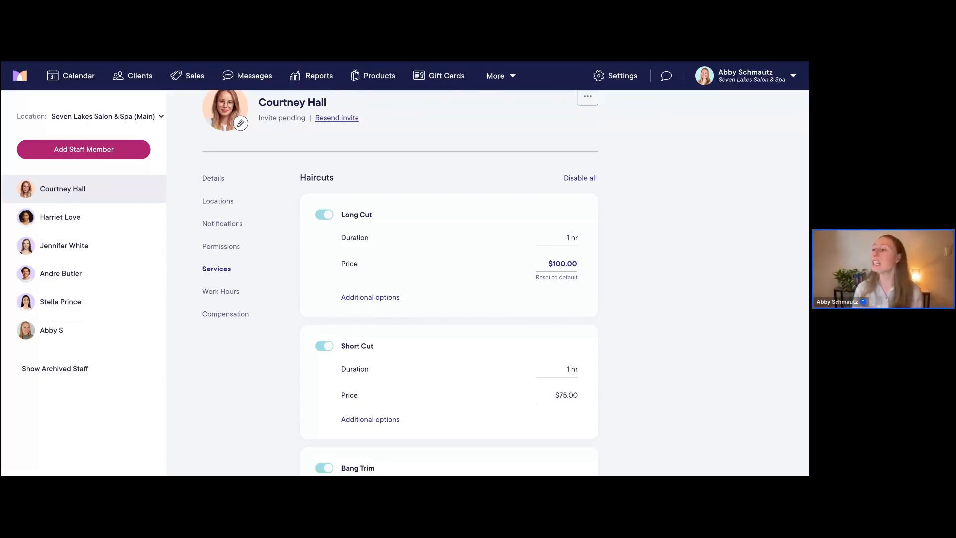
# Check Long Cut's Staff tab: the new staff member at $100.00, others still $90.00
pyautogui.click(616, 78)
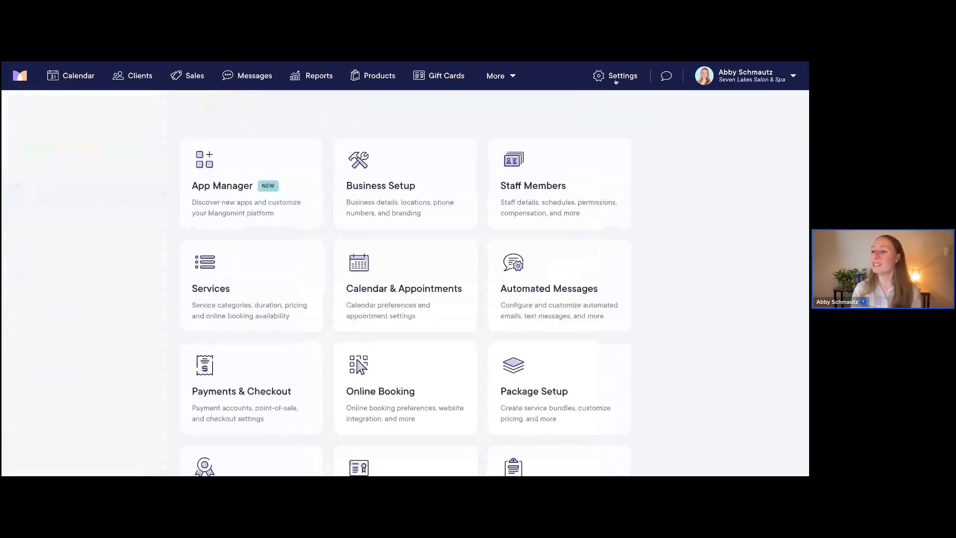
pyautogui.click(239, 290)
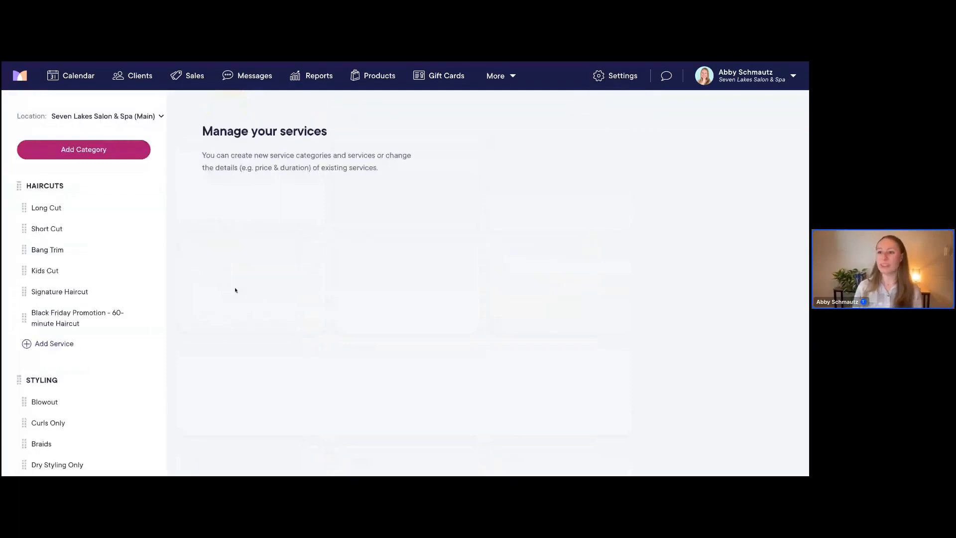
pyautogui.click(50, 208)
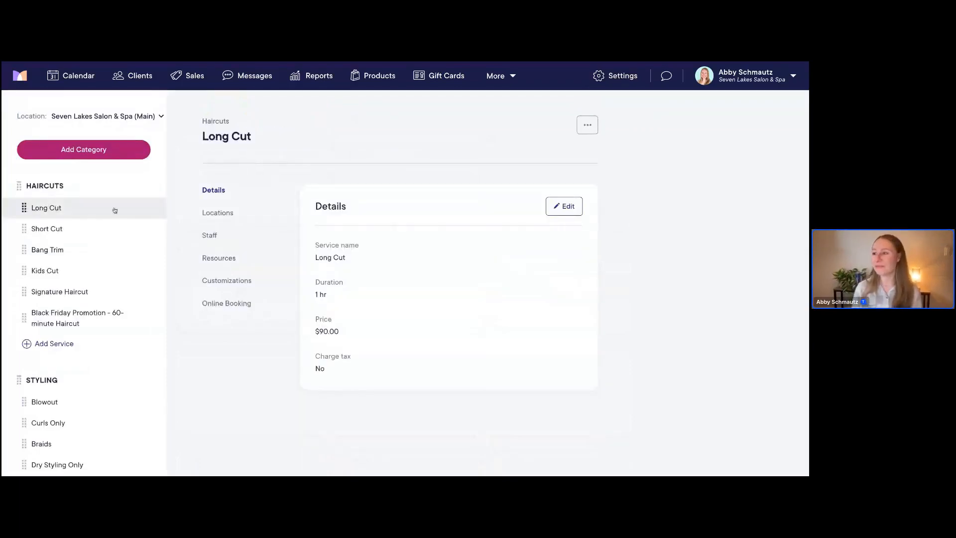
pyautogui.click(217, 237)
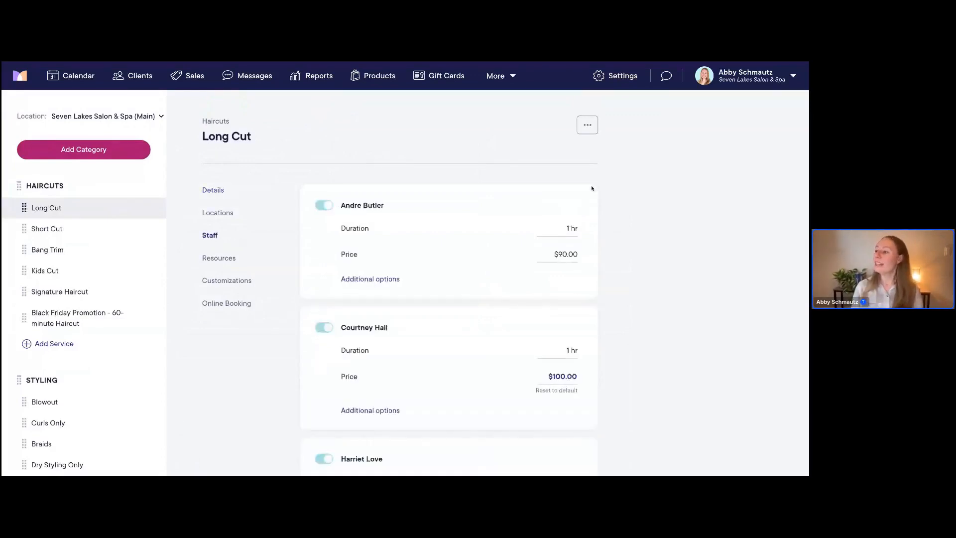
pyautogui.scroll(-1, 623, 188)
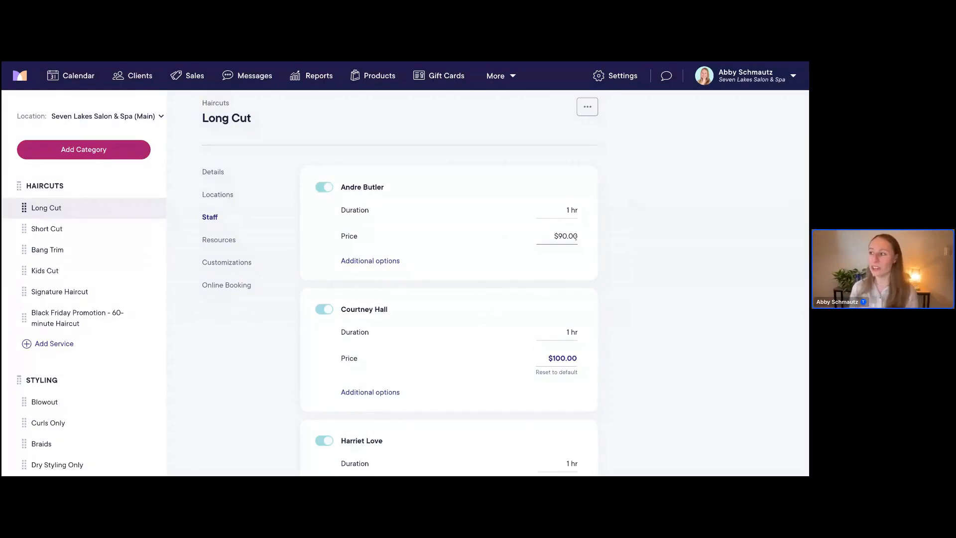
pyautogui.scroll(-3, 636, 248)
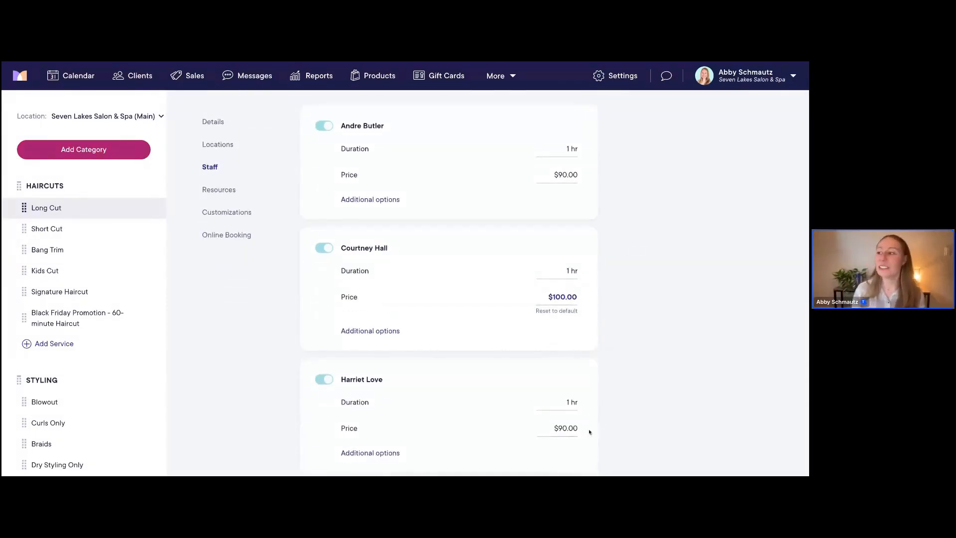
pyautogui.scroll(1, 588, 429)
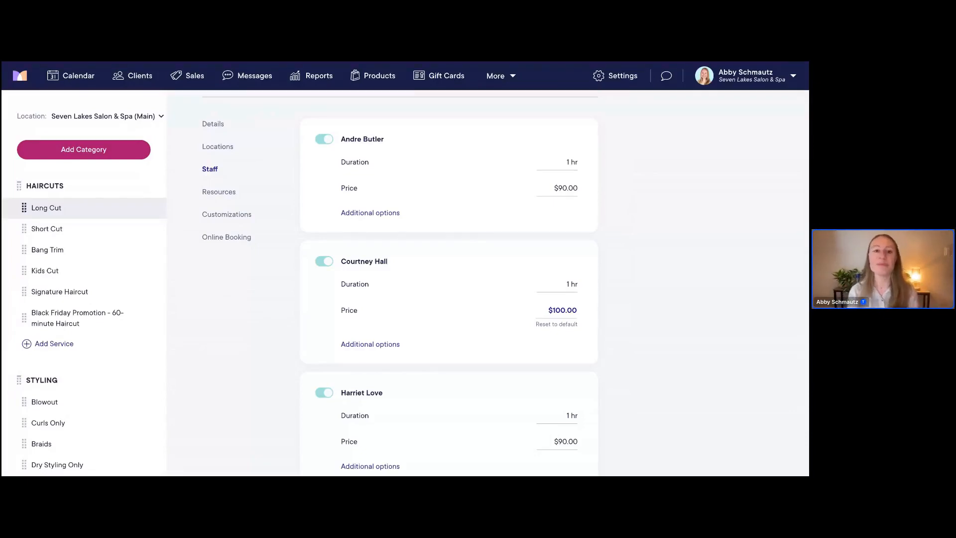
# Go back through Settings > Staff Members to the new staff member's Services list
pyautogui.click(618, 77)
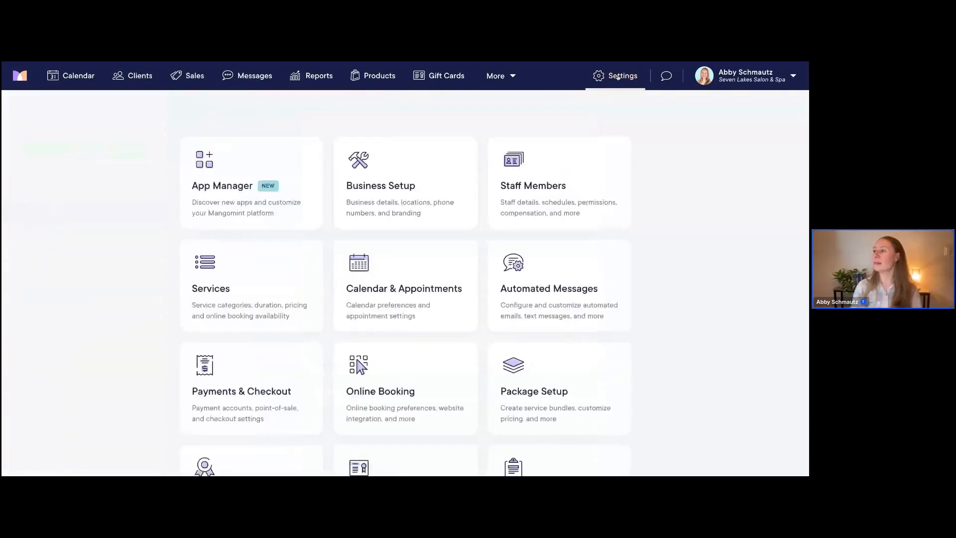
pyautogui.click(586, 181)
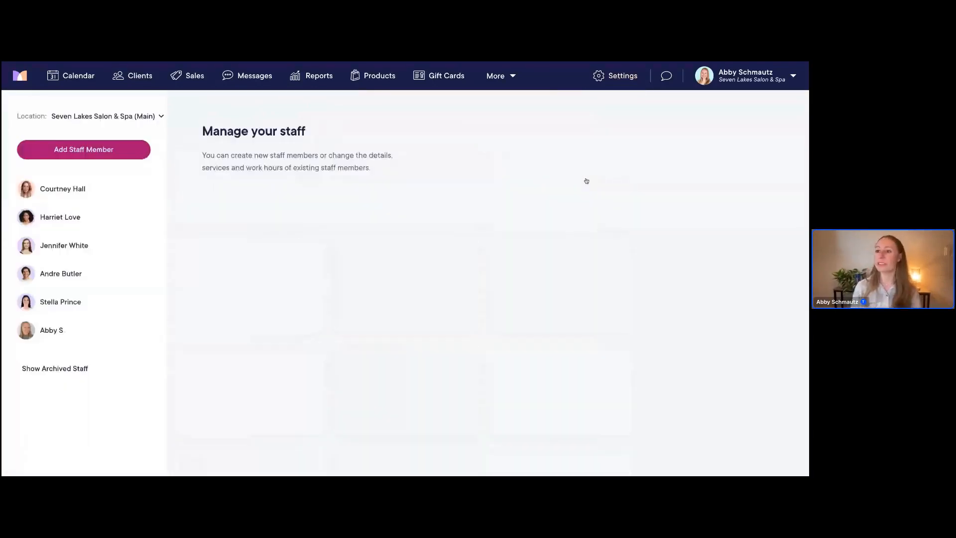
pyautogui.click(75, 196)
pyautogui.click(224, 298)
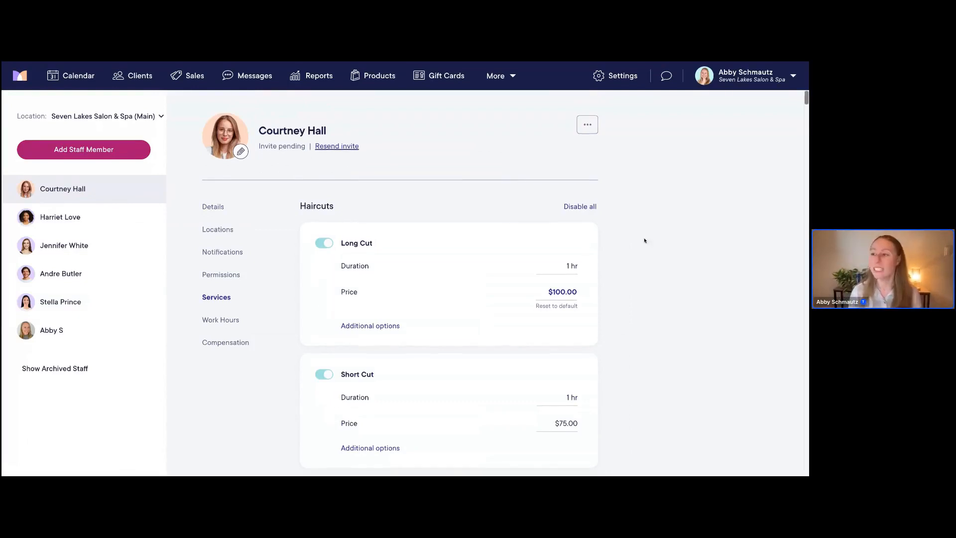
# Scroll past Haircuts and Styling to Full Highlights in the Color section
pyautogui.scroll(-9, 645, 241)
pyautogui.scroll(-10, 449, 283)
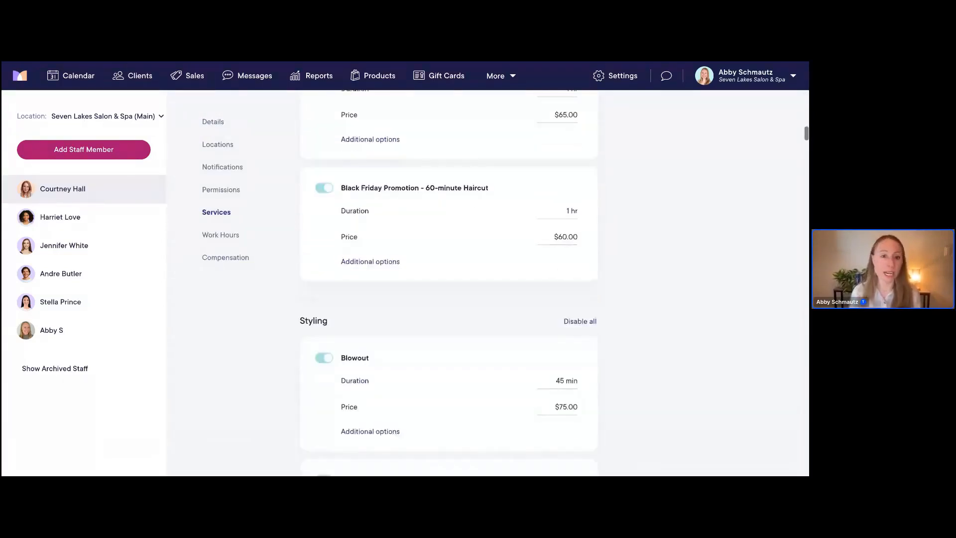
pyautogui.scroll(-2, 448, 283)
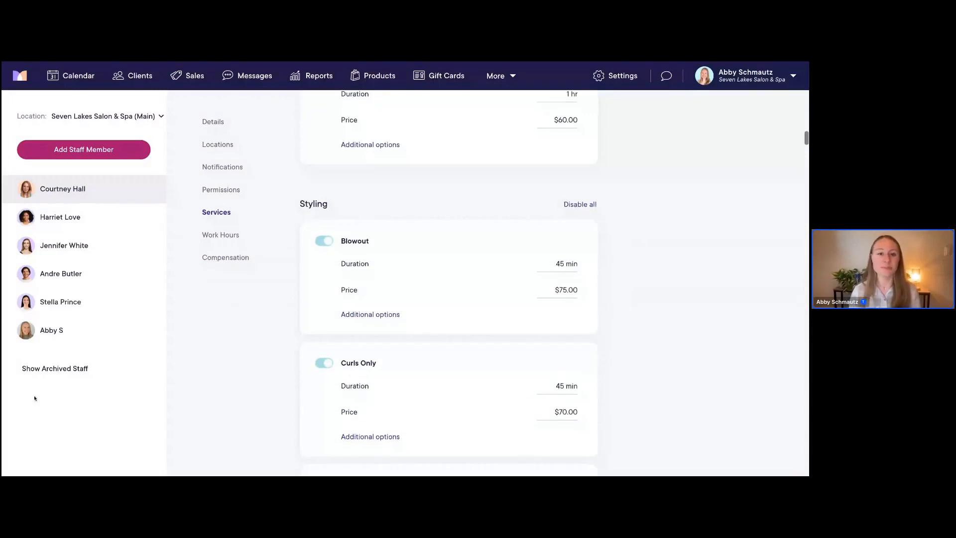
pyautogui.scroll(-8, 465, 333)
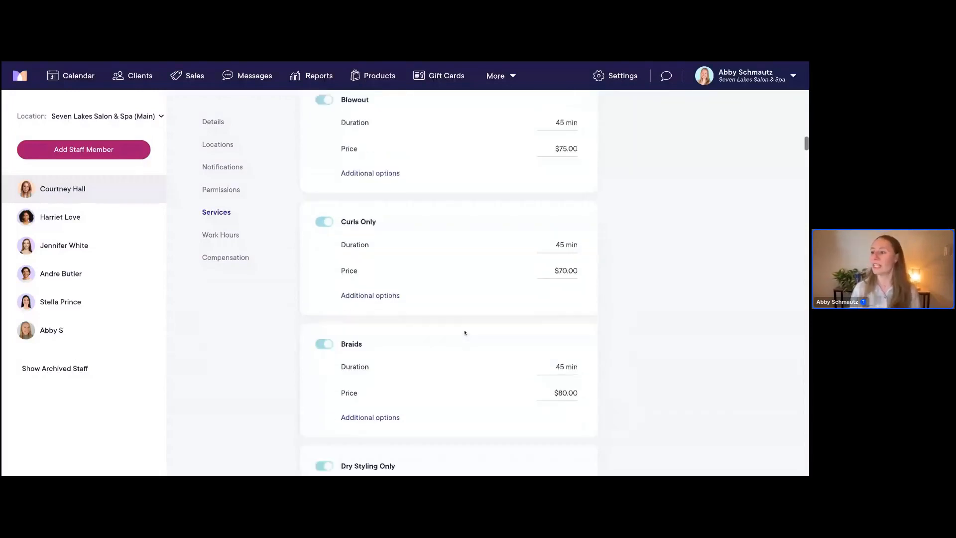
pyautogui.scroll(-4, 465, 333)
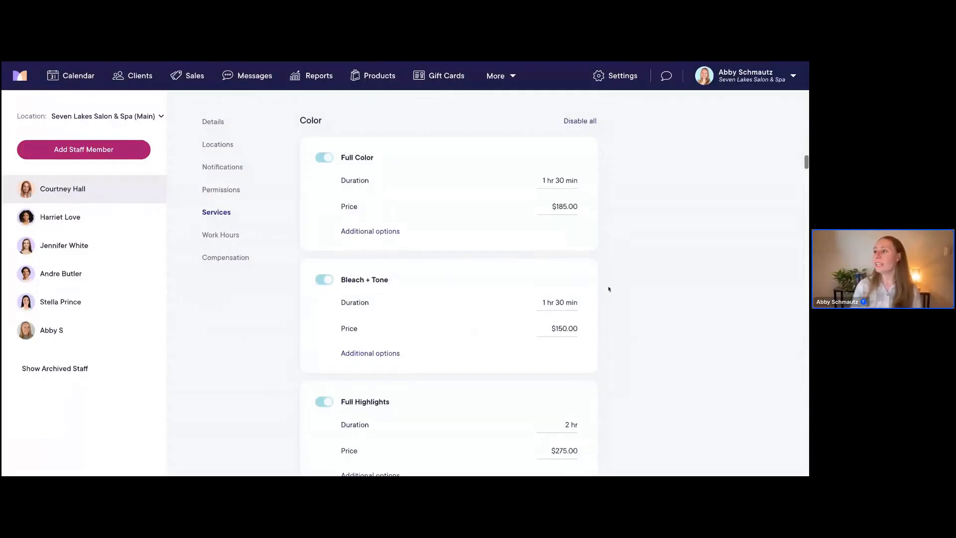
pyautogui.scroll(-1, 654, 284)
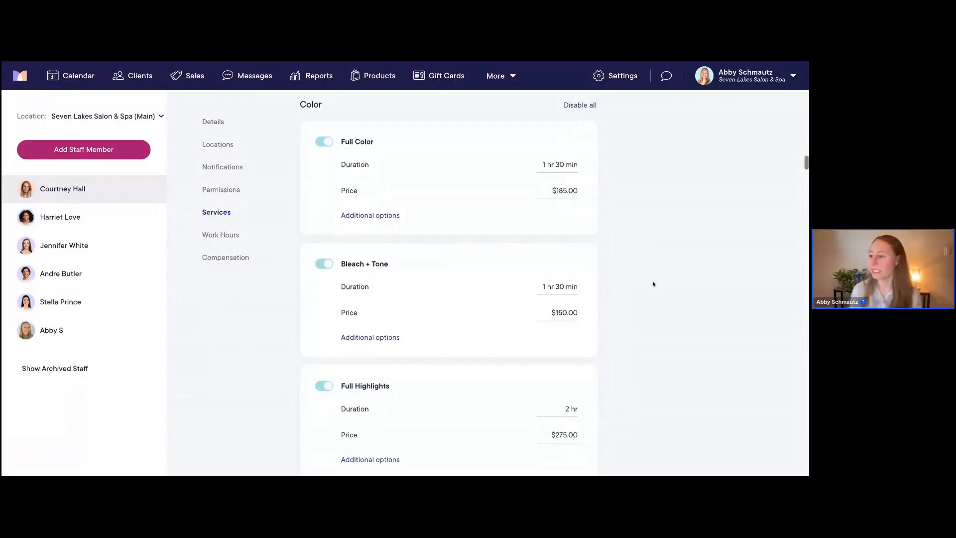
pyautogui.scroll(-1, 654, 284)
pyautogui.scroll(-3, 409, 352)
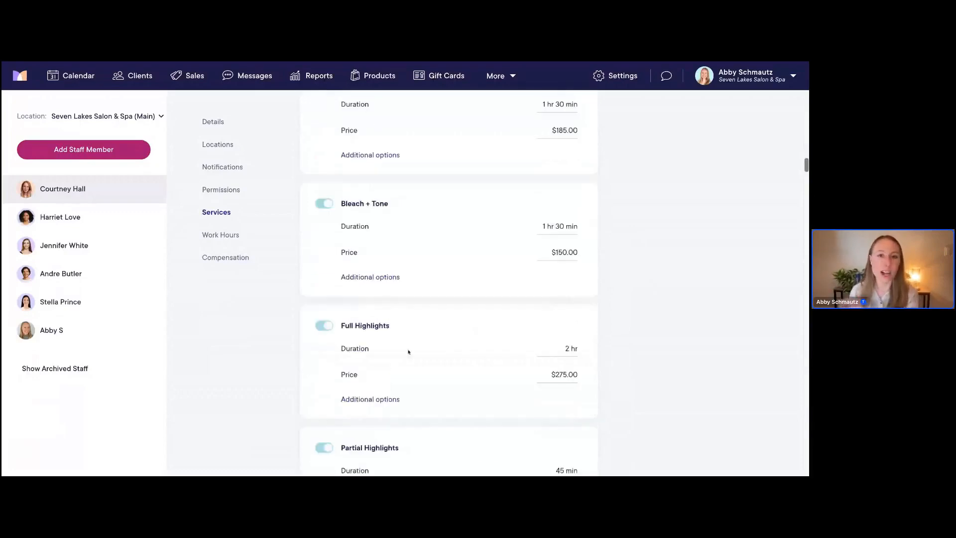
pyautogui.scroll(-2, 408, 352)
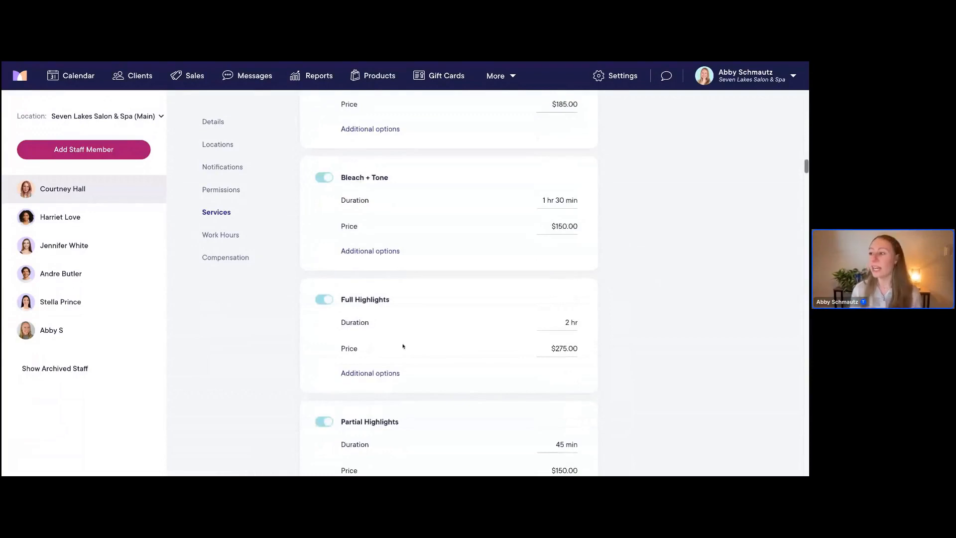
pyautogui.scroll(-1, 410, 332)
# Under Full Highlights' Additional options, change processing time from 1 hr to 1 hr 15 min
pyautogui.click(369, 362)
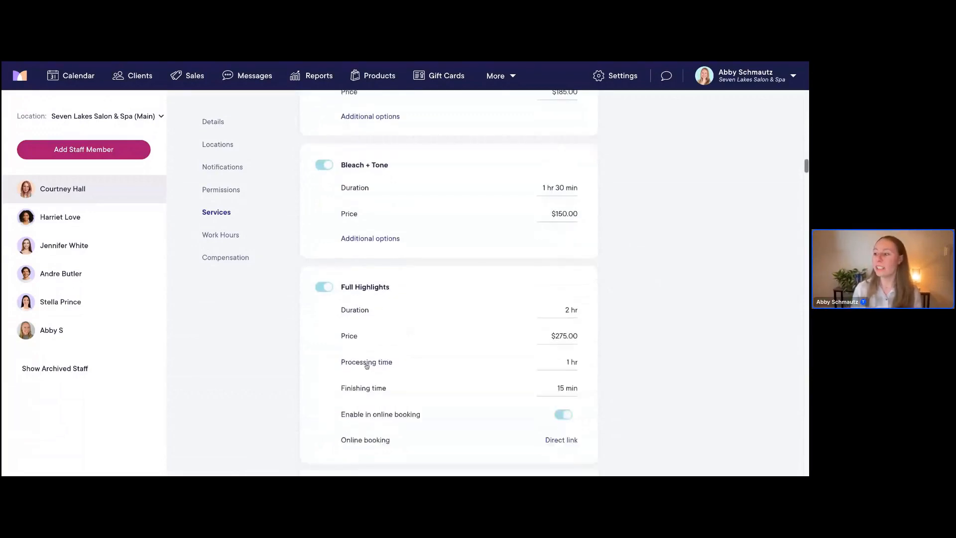
pyautogui.scroll(-3, 548, 298)
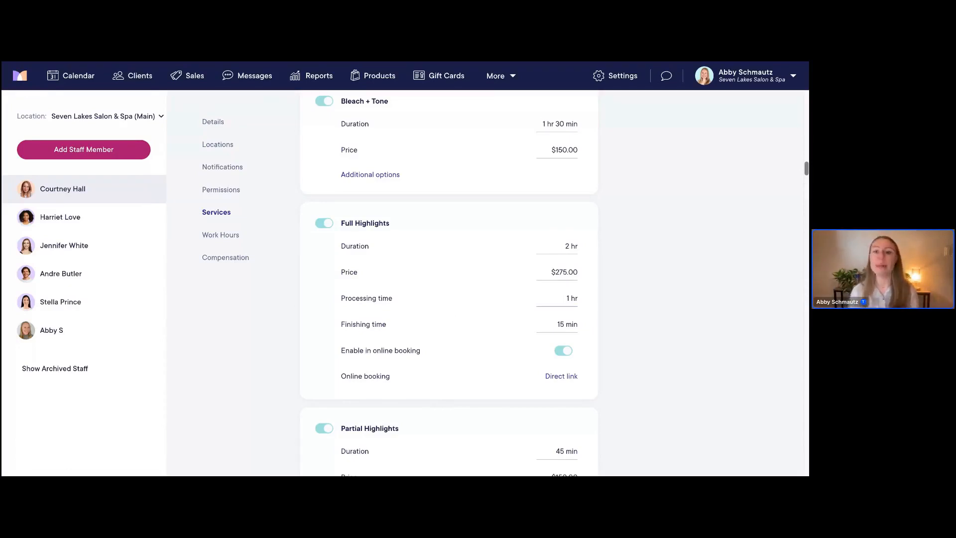
pyautogui.click(563, 299)
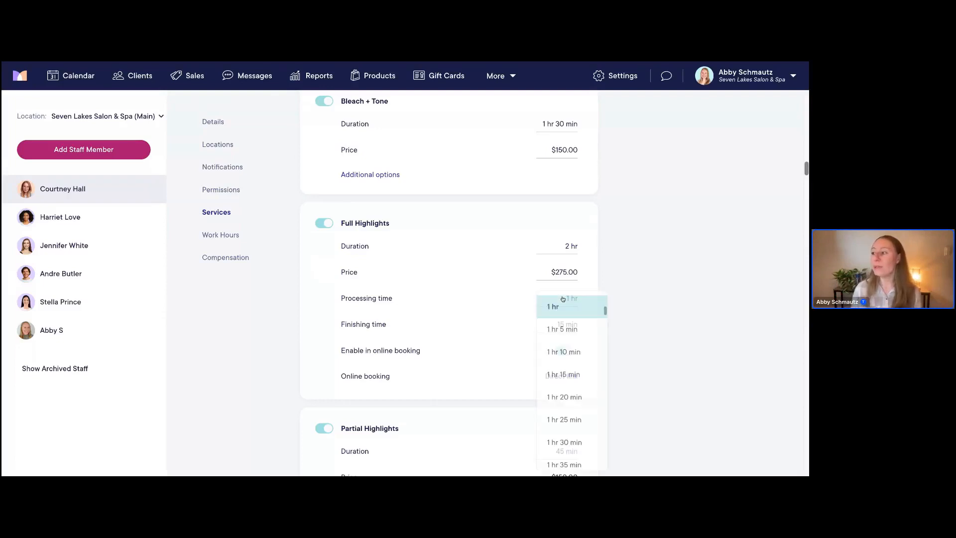
pyautogui.click(573, 375)
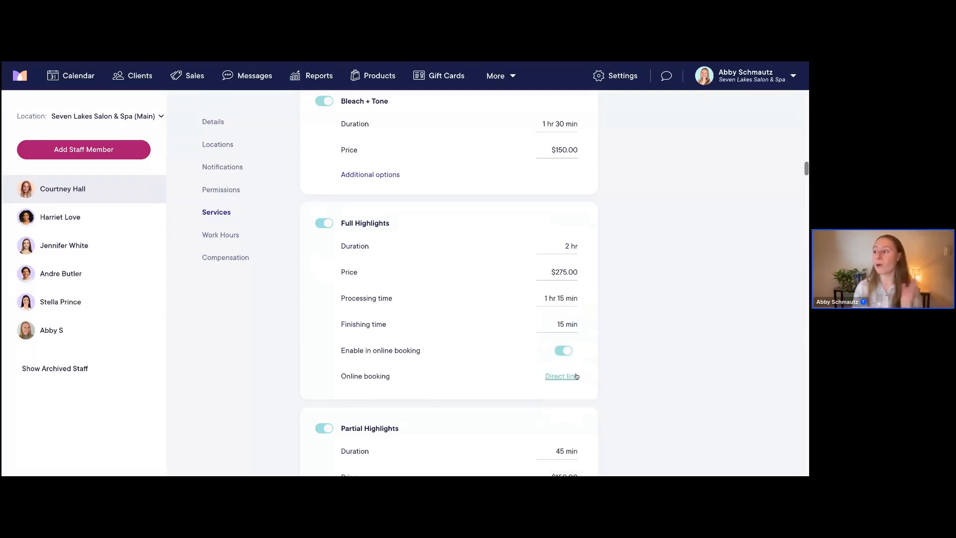
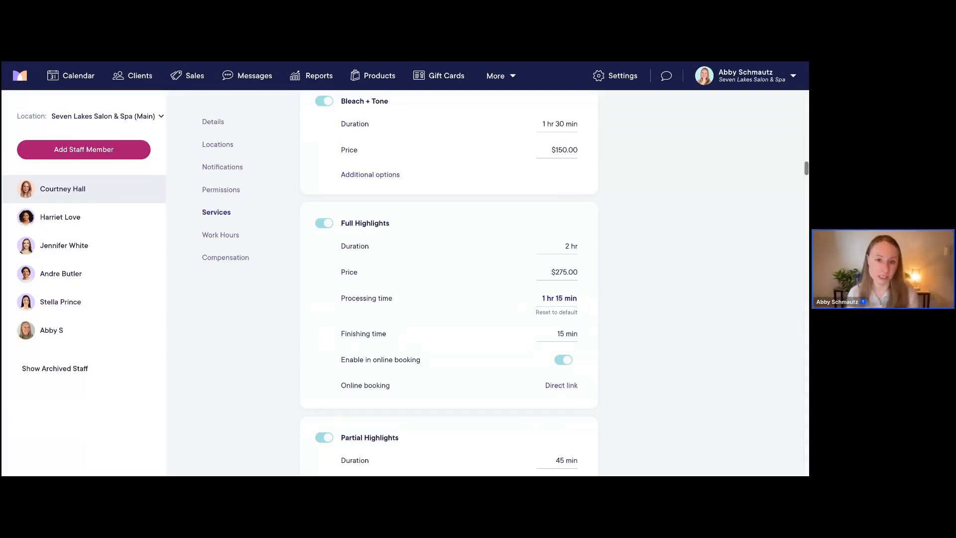
# Set the Full Highlights finishing time to 20 min, then bring up the staff member's weekly work hours
pyautogui.click(564, 339)
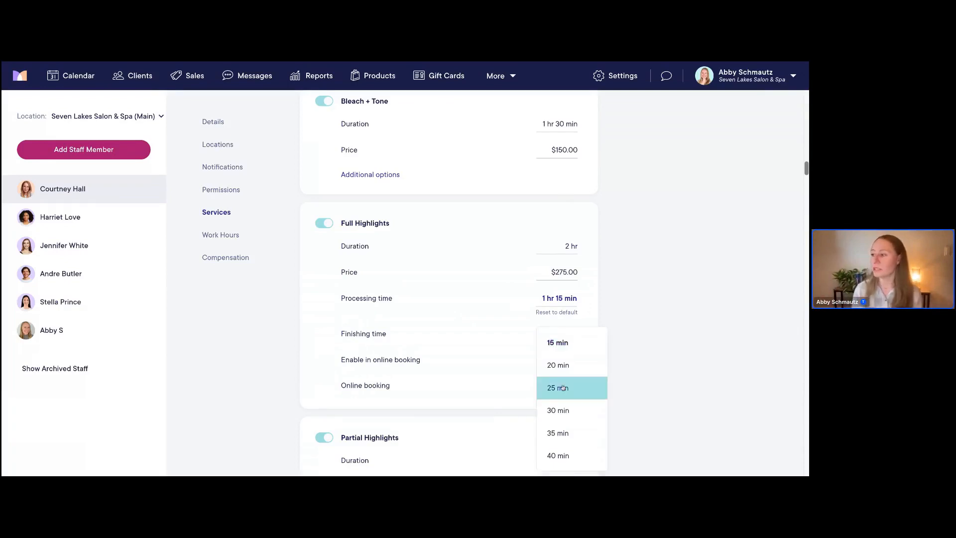
pyautogui.click(559, 366)
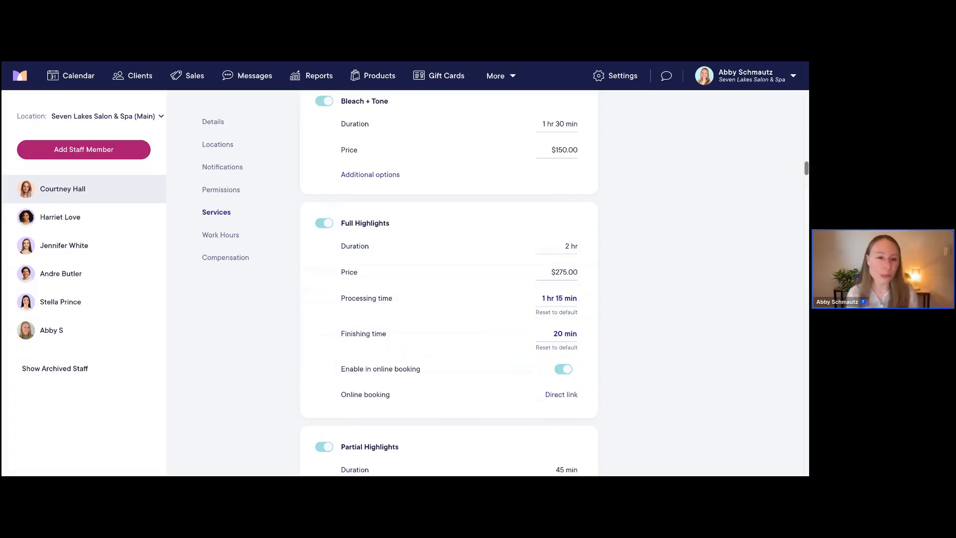
pyautogui.click(222, 235)
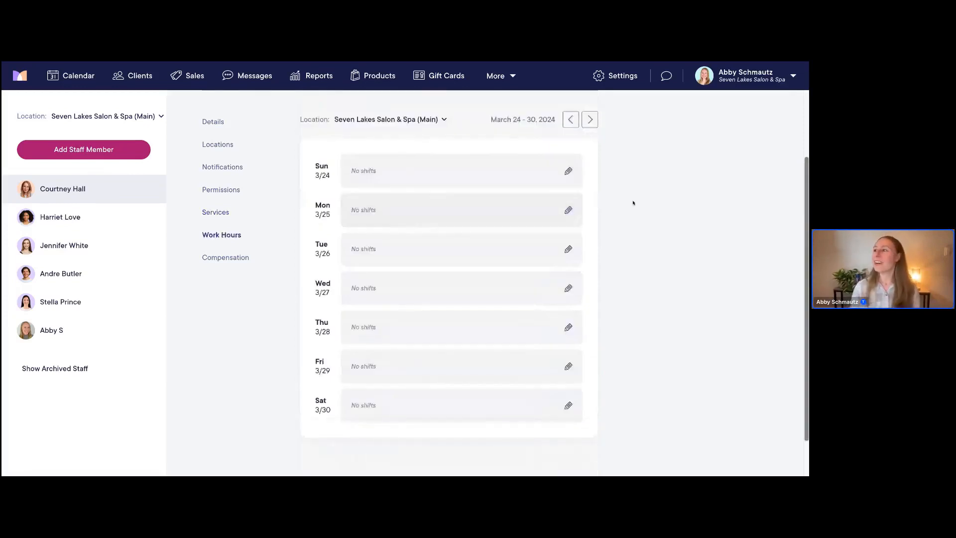
pyautogui.scroll(1, 631, 203)
pyautogui.scroll(3, 634, 203)
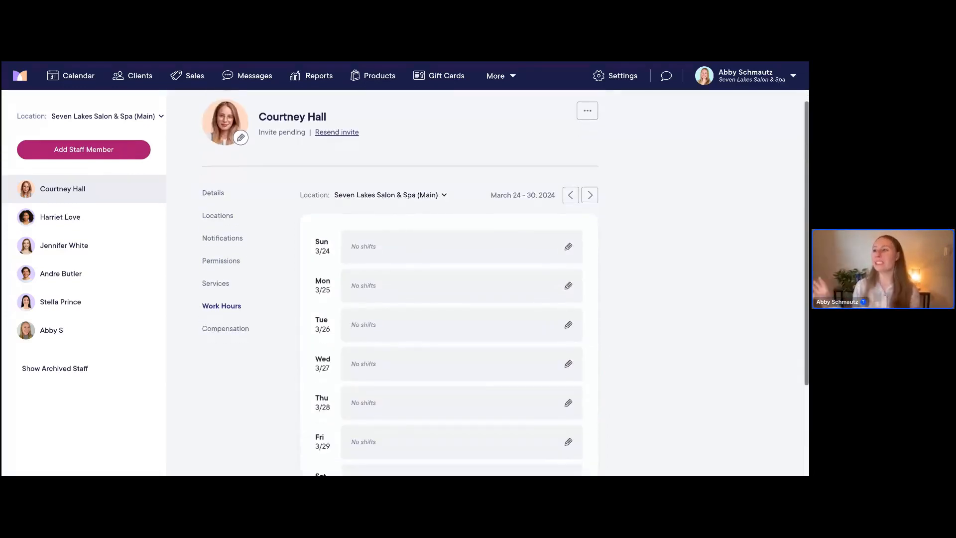
pyautogui.scroll(-1, 506, 283)
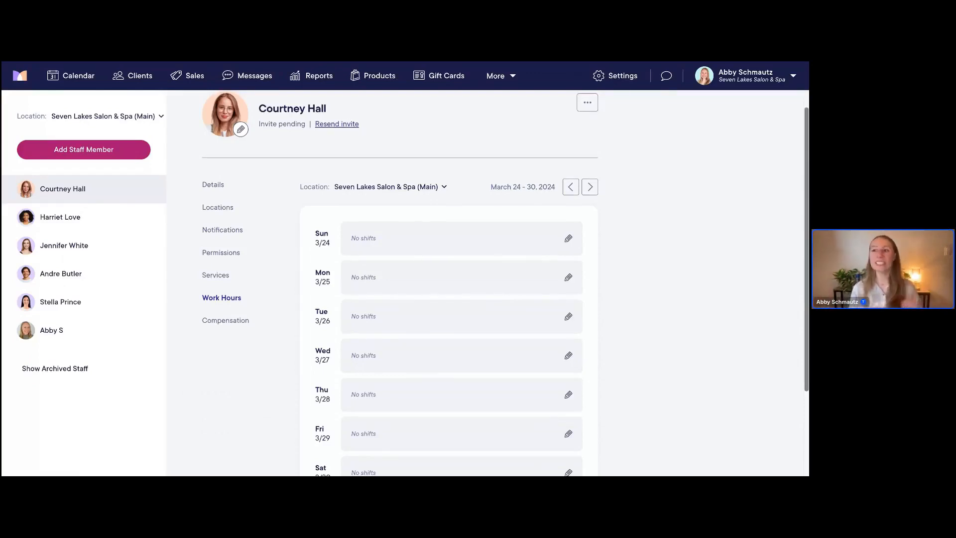
pyautogui.scroll(-1, 448, 299)
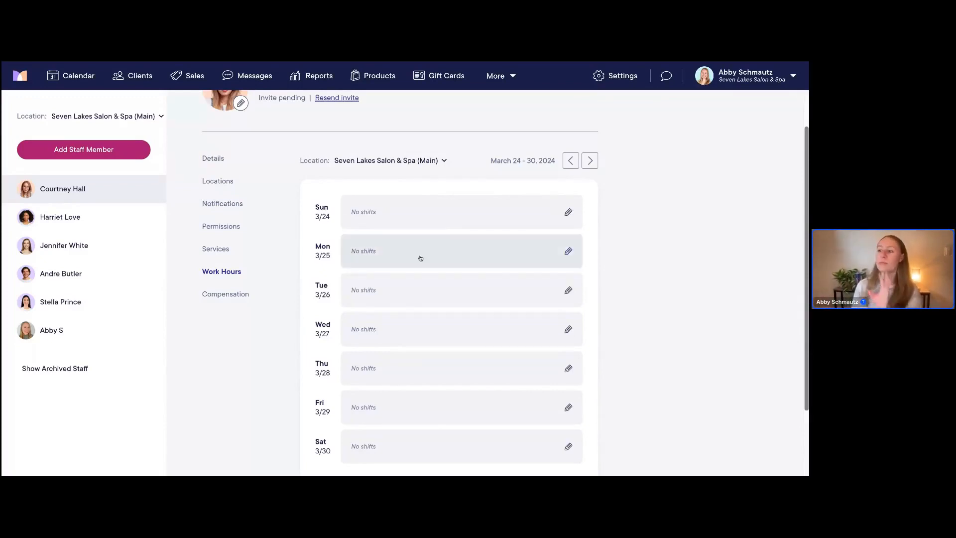
pyautogui.scroll(-1, 420, 258)
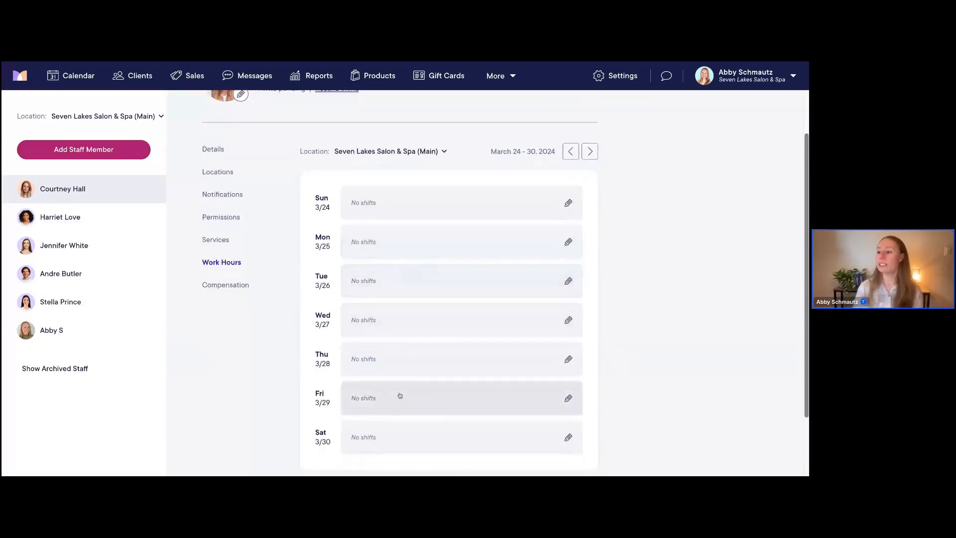
# Add a repeating Monday shift starting at 9:00 AM
pyautogui.click(374, 253)
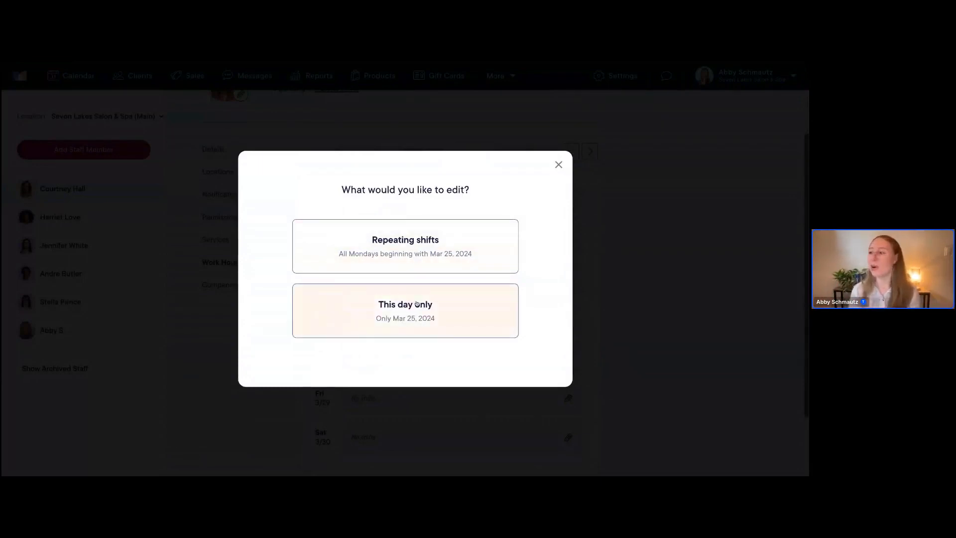
pyautogui.click(431, 259)
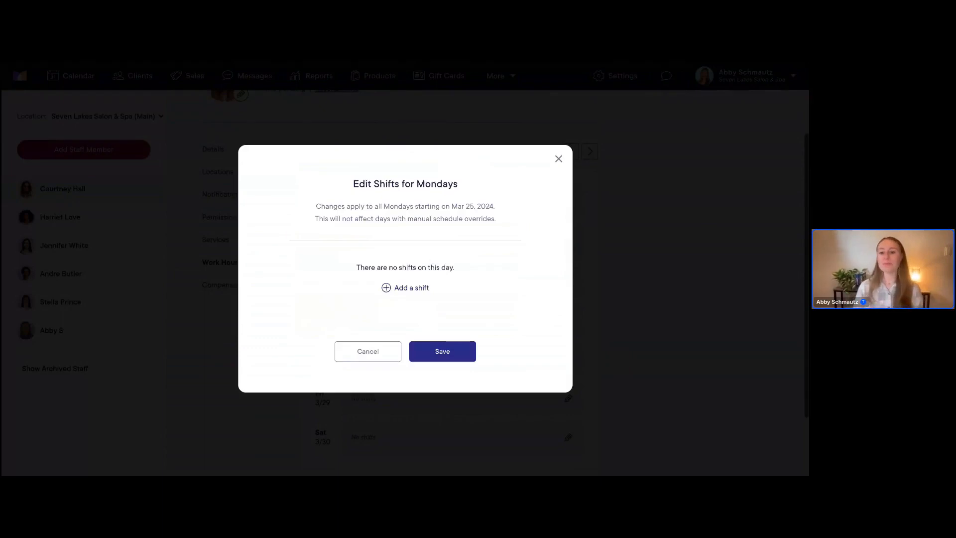
pyautogui.click(397, 291)
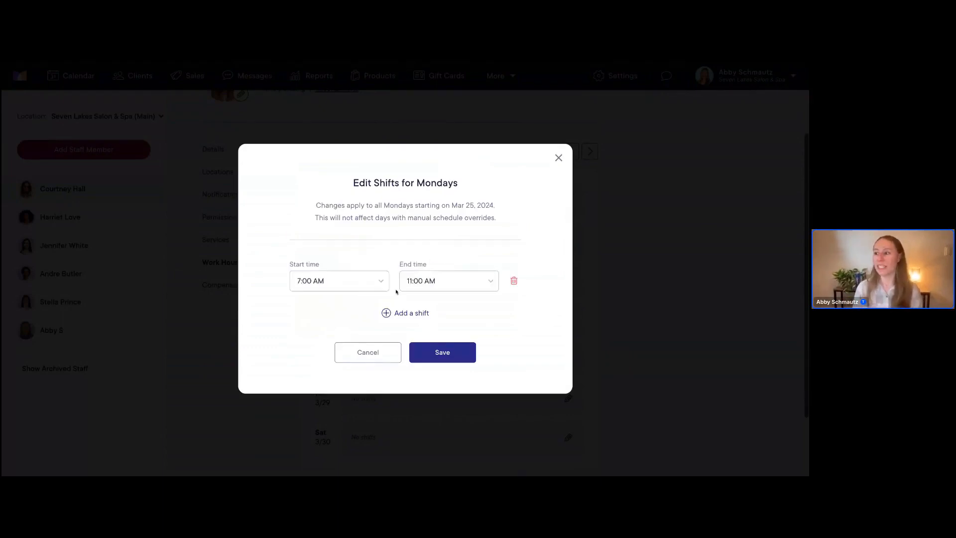
pyautogui.click(319, 283)
pyautogui.scroll(-5, 336, 376)
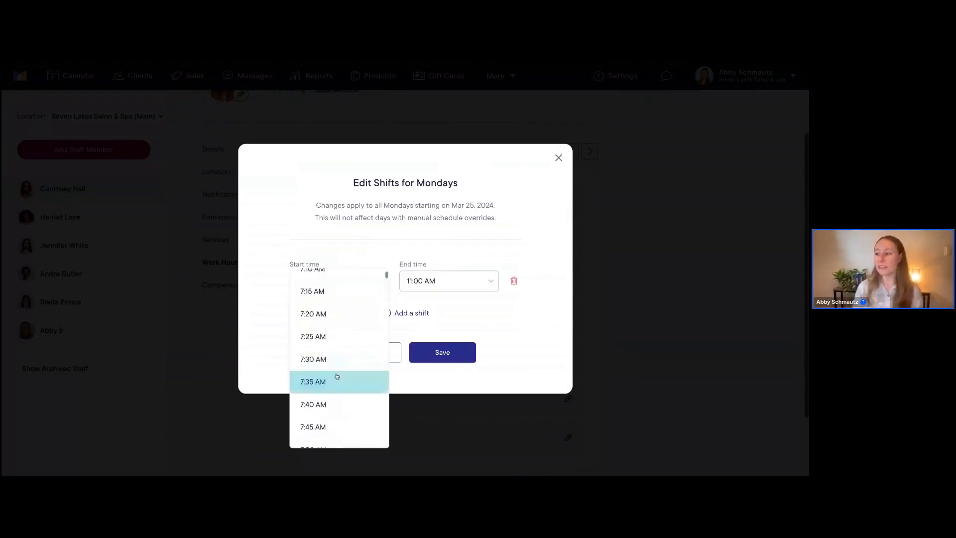
pyautogui.scroll(-5, 336, 376)
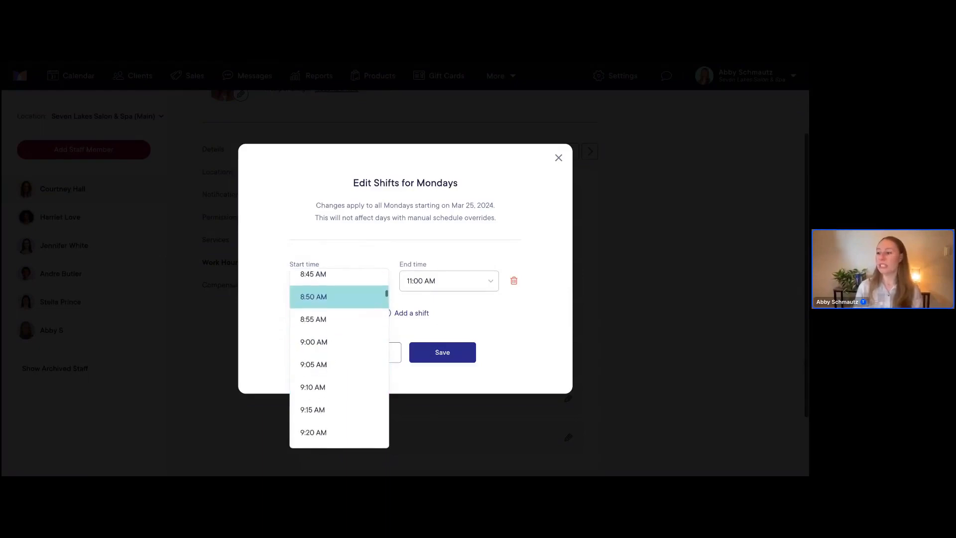
pyautogui.click(319, 346)
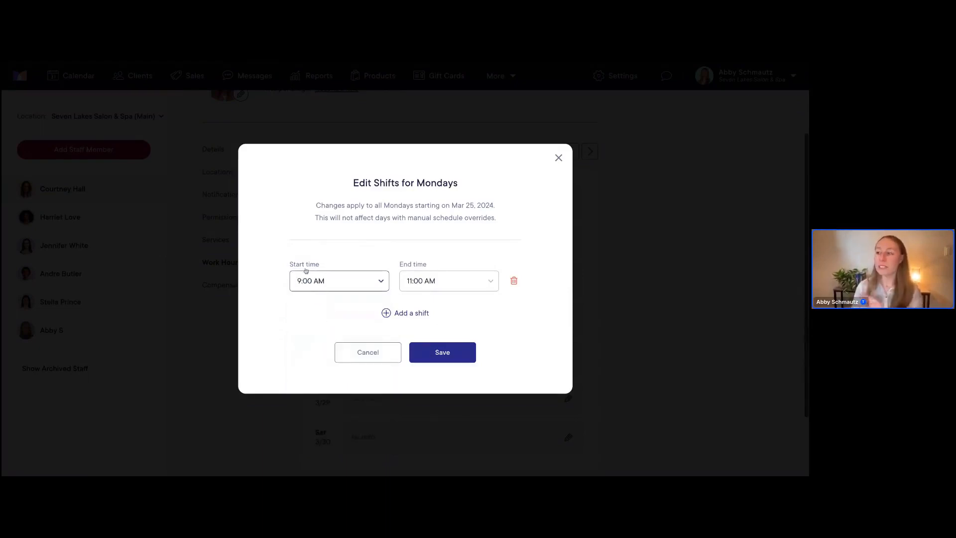
# End the Monday shift at 4:00 PM and save it
pyautogui.click(432, 282)
pyautogui.scroll(-3, 449, 359)
pyautogui.scroll(-13, 450, 359)
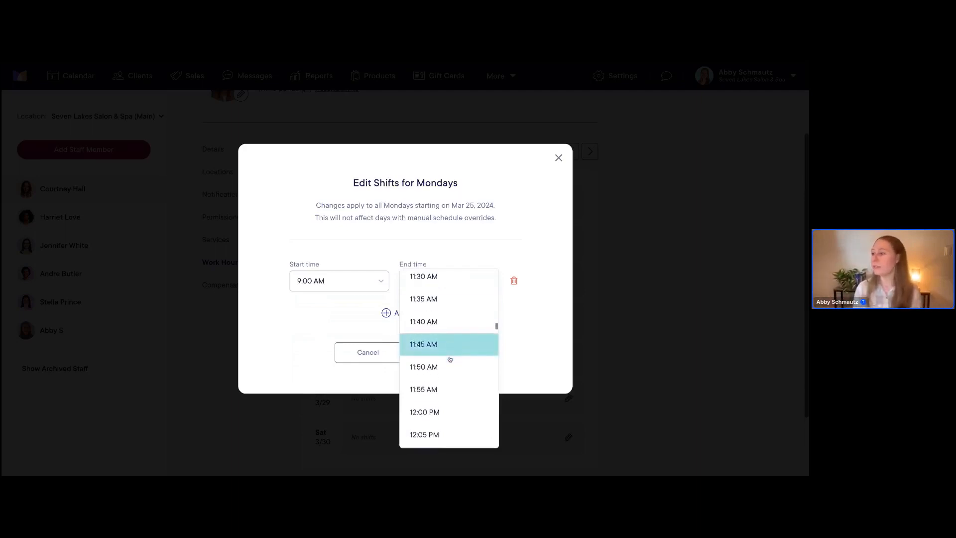
pyautogui.scroll(-20, 450, 356)
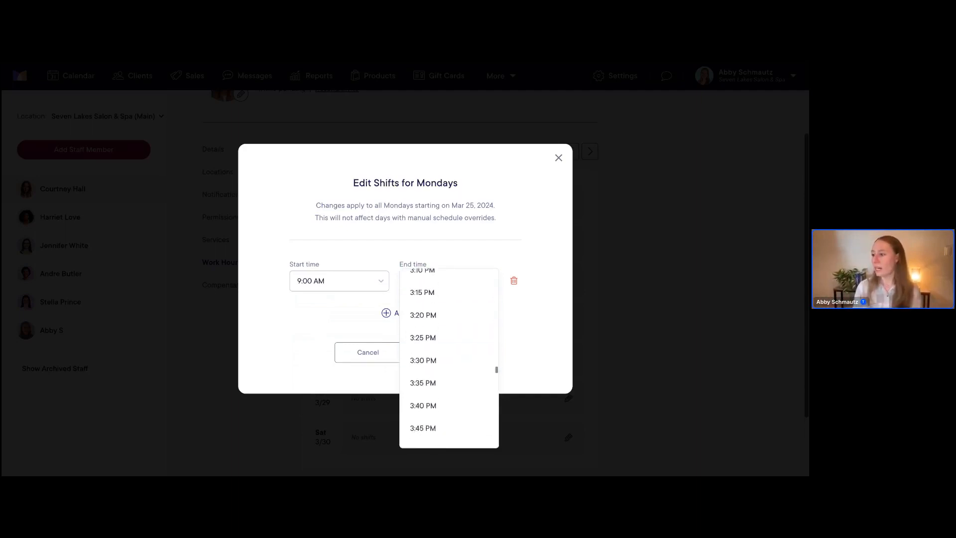
pyautogui.scroll(5, 450, 356)
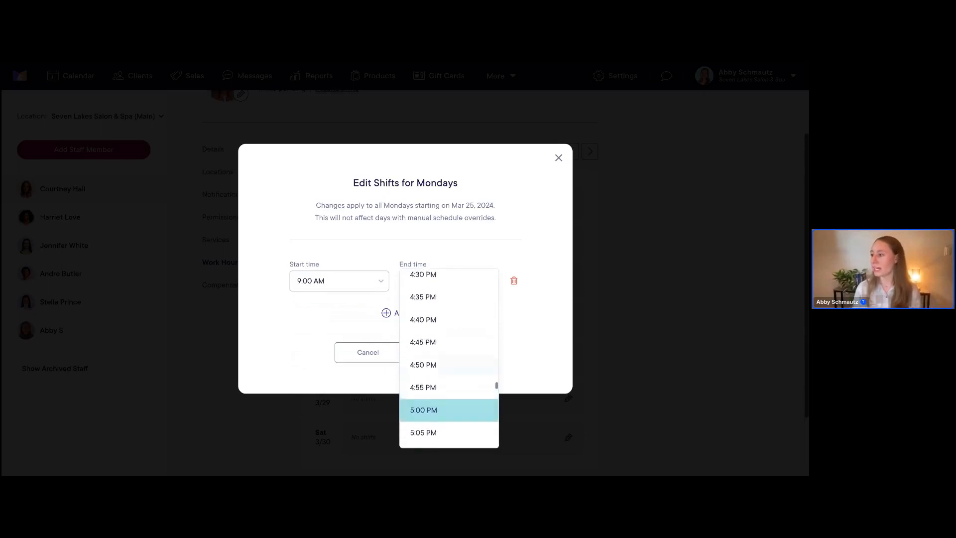
pyautogui.scroll(3, 429, 286)
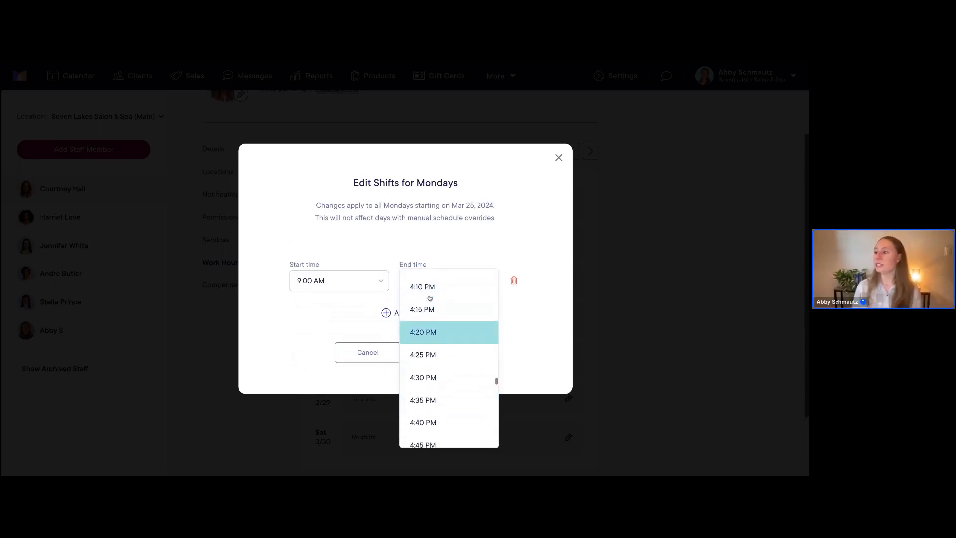
pyautogui.scroll(1, 426, 297)
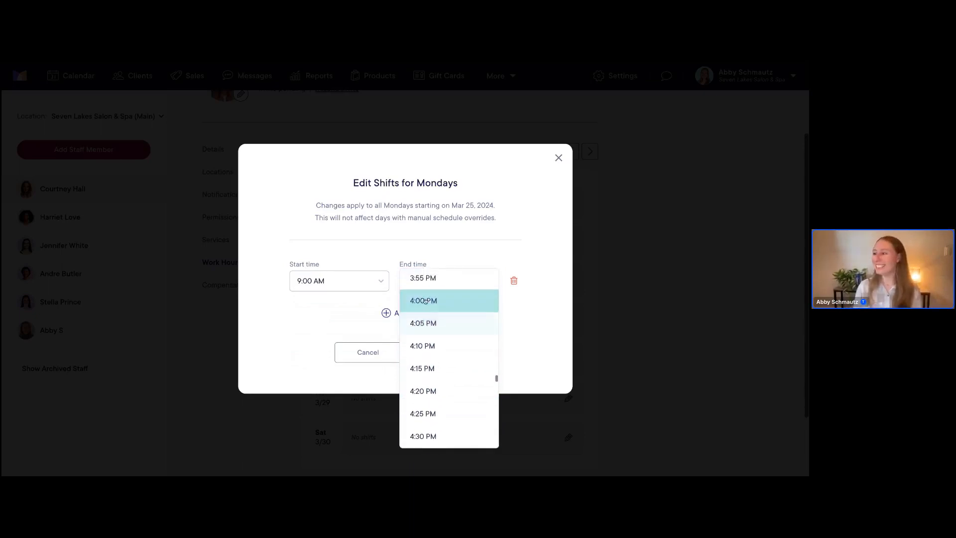
pyautogui.click(427, 301)
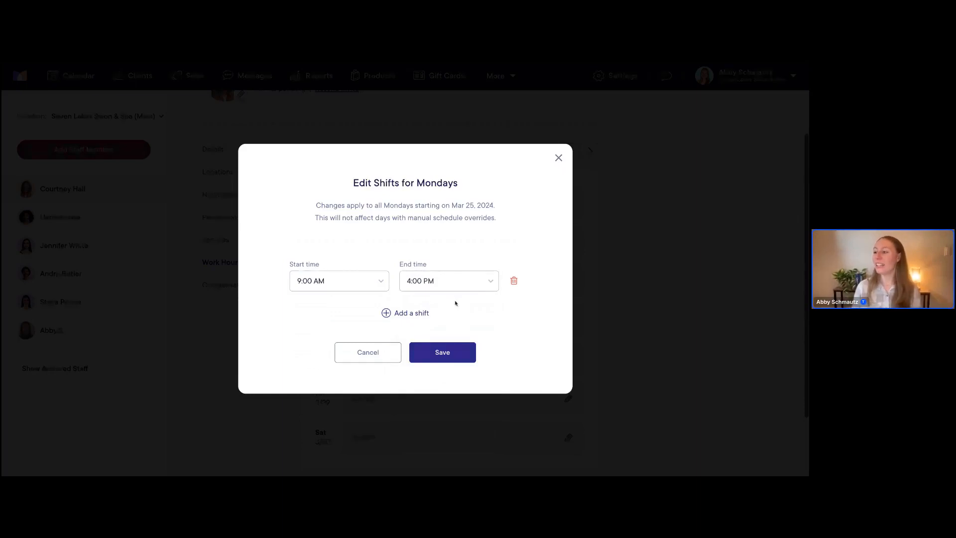
pyautogui.click(440, 354)
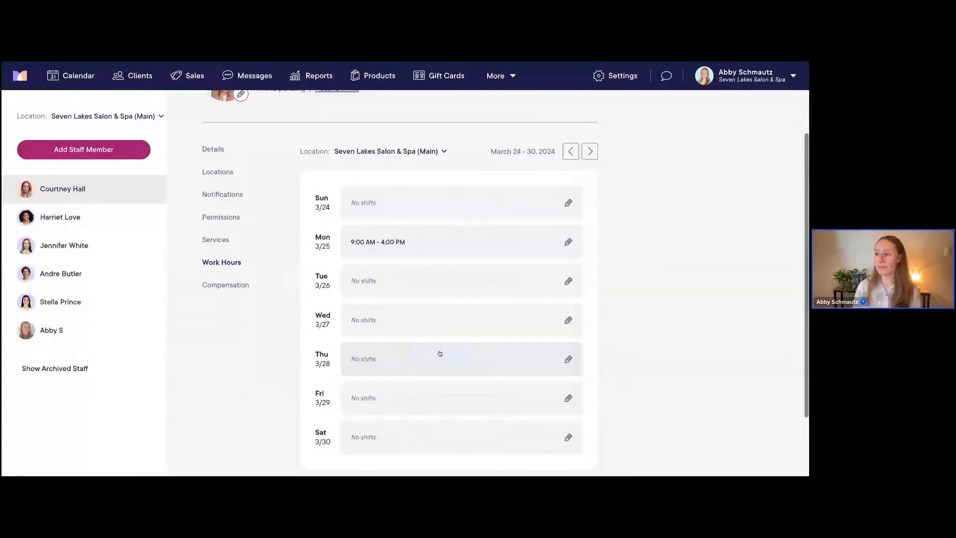
# Add a repeating Tuesday shift starting at 9:00 AM
pyautogui.scroll(-1, 408, 299)
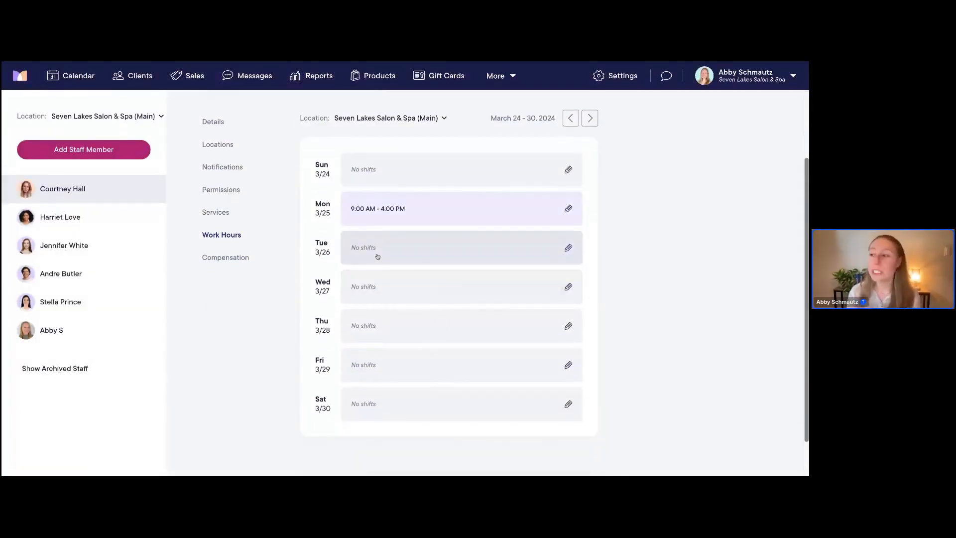
pyautogui.click(377, 256)
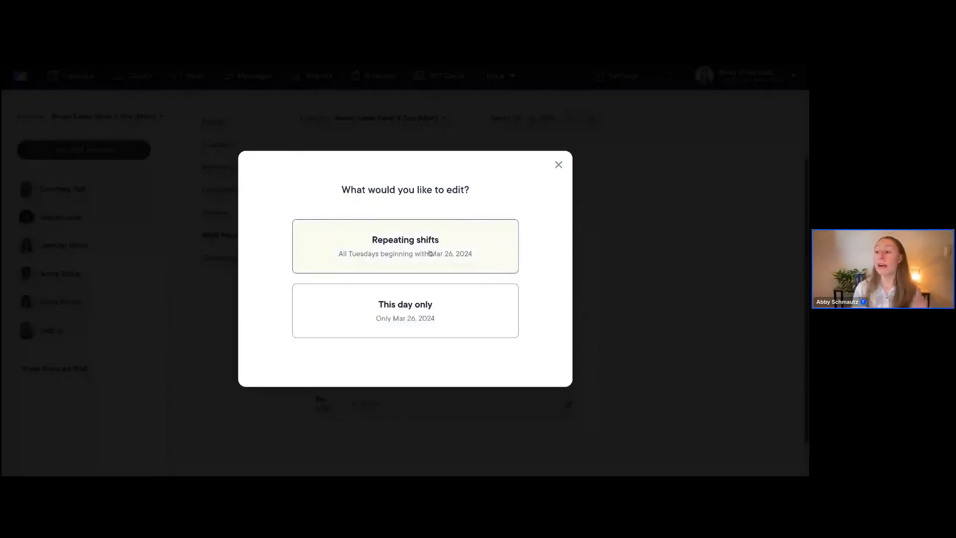
pyautogui.click(404, 253)
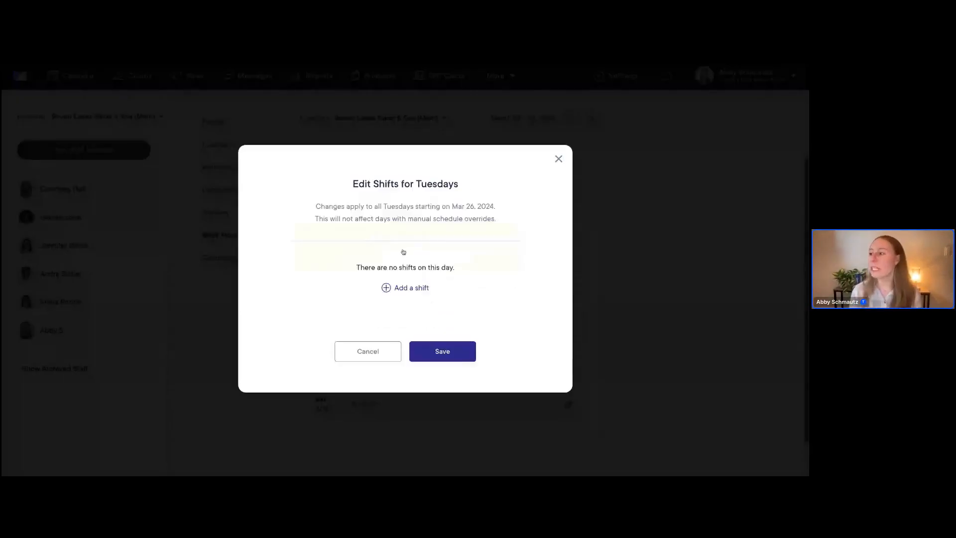
pyautogui.click(403, 291)
pyautogui.click(329, 284)
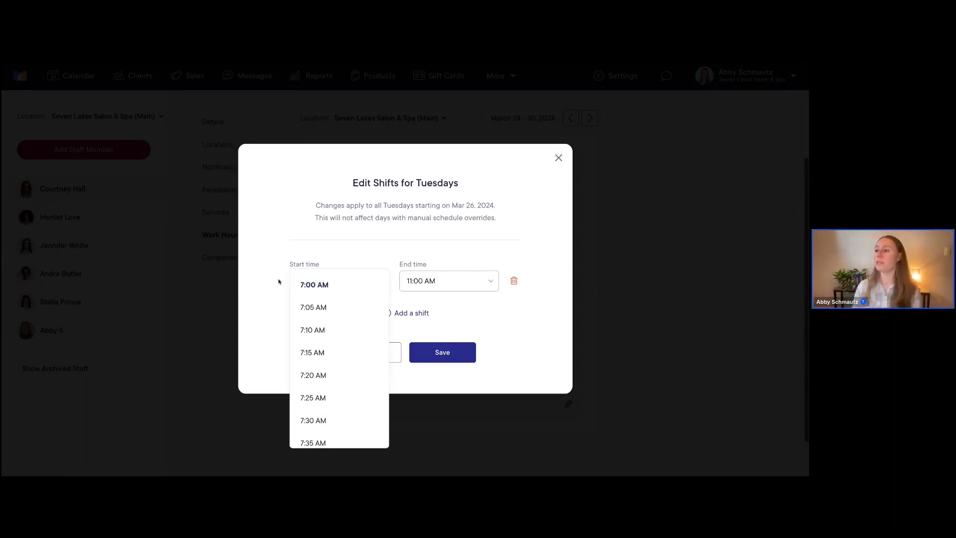
pyautogui.scroll(-10, 333, 294)
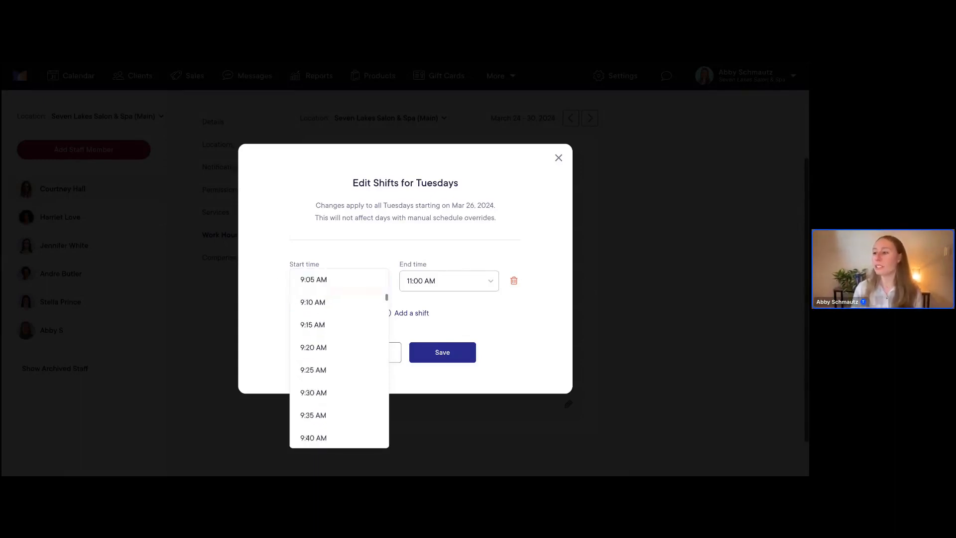
pyautogui.scroll(1, 338, 287)
pyautogui.click(338, 287)
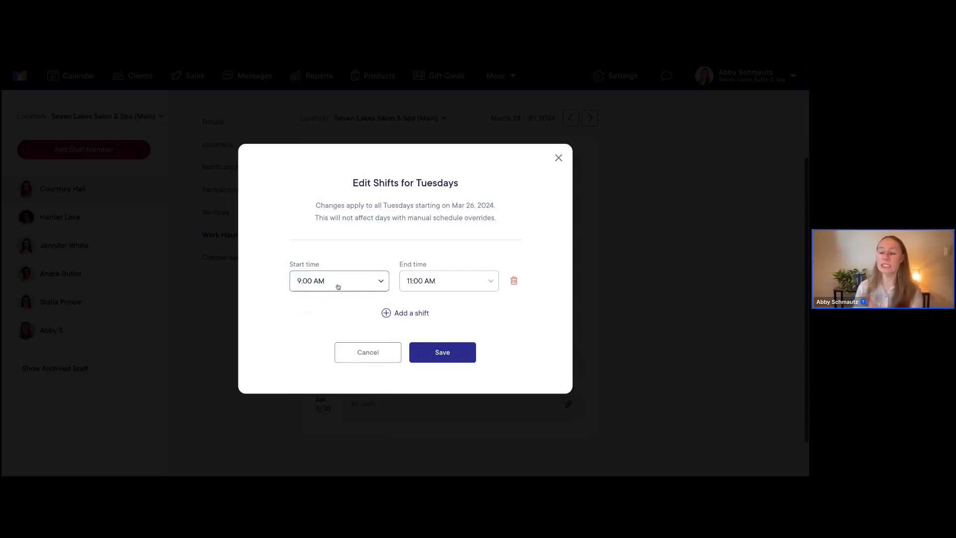
# End the first Tuesday shift at 12:00 PM and add a second afternoon shift
pyautogui.click(418, 282)
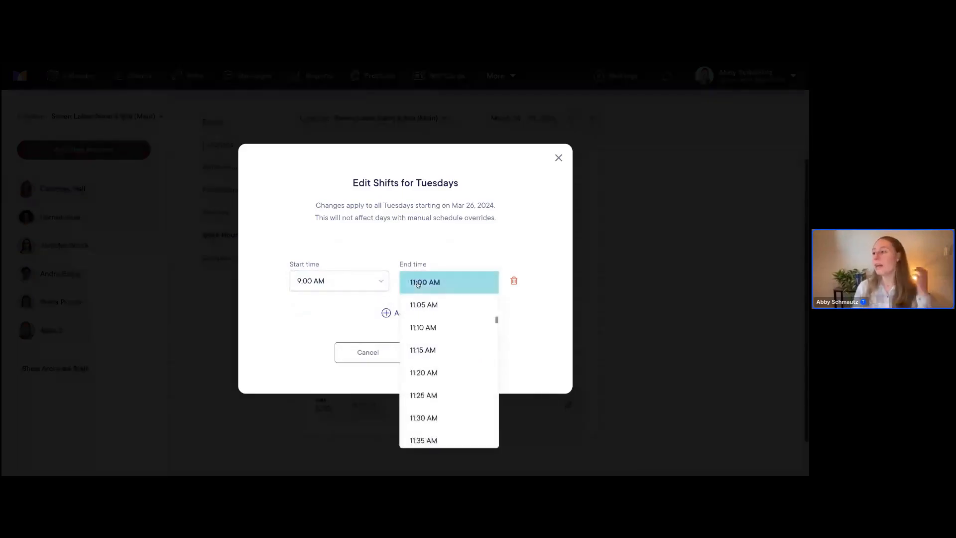
pyautogui.scroll(-4, 434, 348)
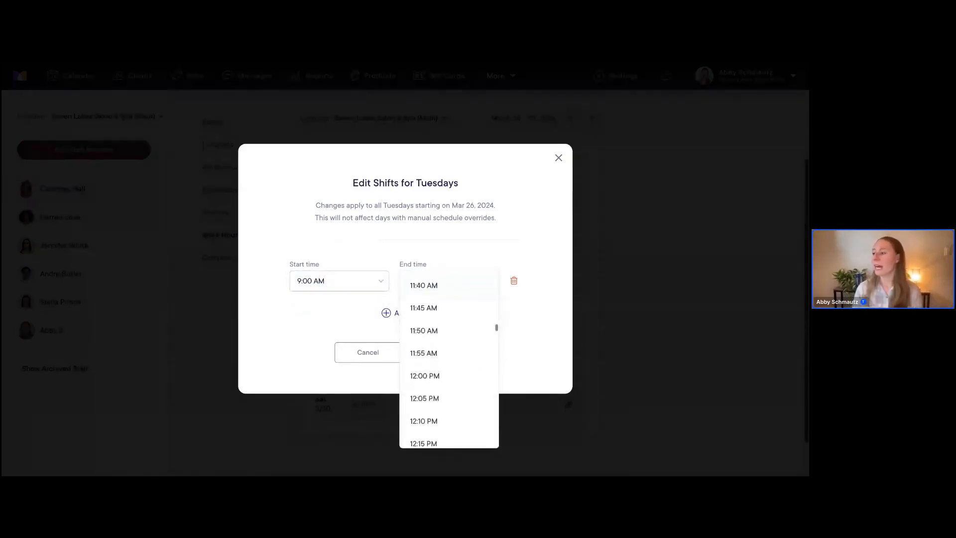
pyautogui.click(440, 377)
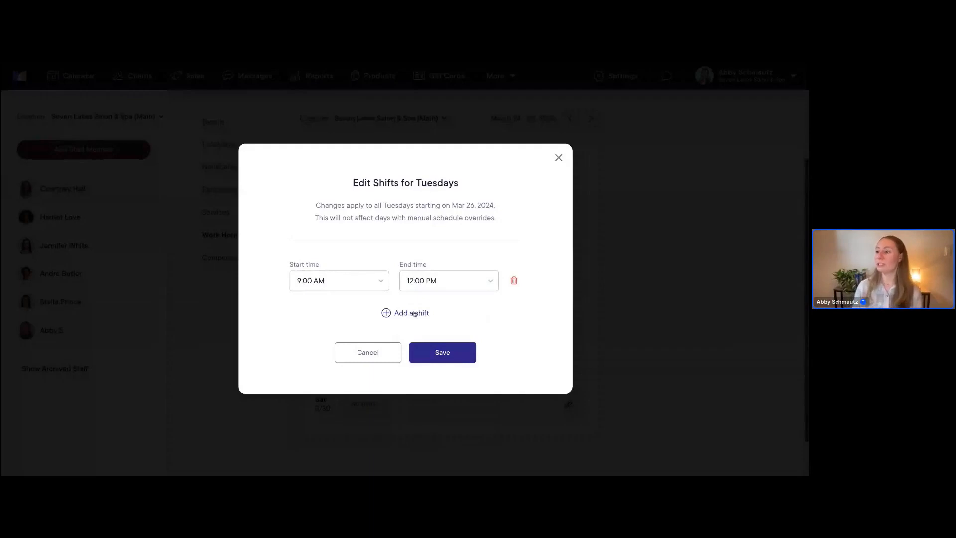
pyautogui.click(414, 313)
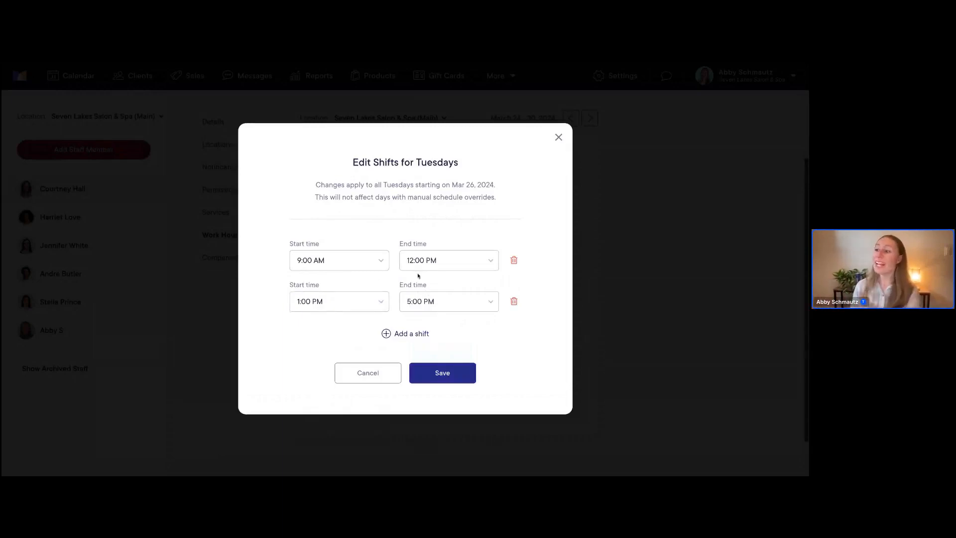
# Set Tuesday's second shift to 12:30 PM–4:30 PM and save the split schedule
pyautogui.click(321, 302)
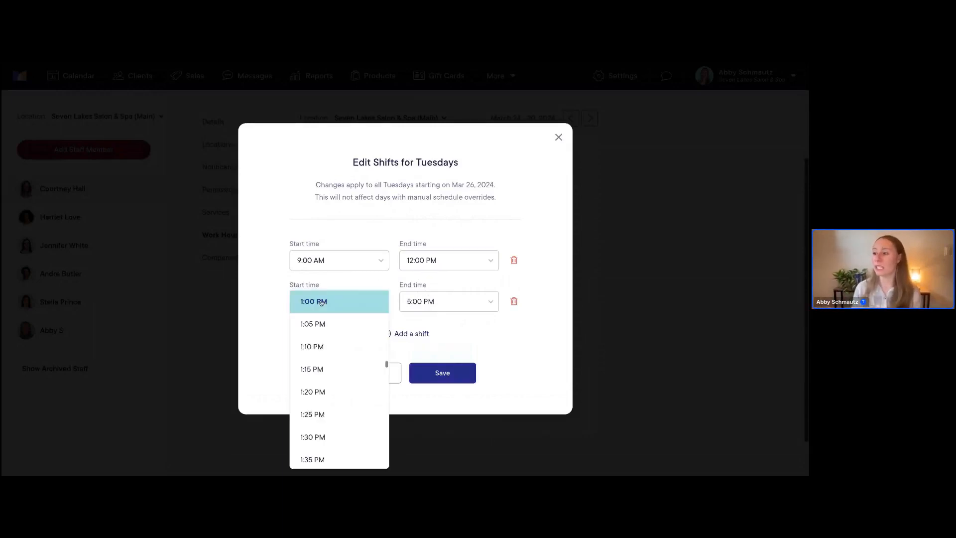
pyautogui.scroll(3, 326, 304)
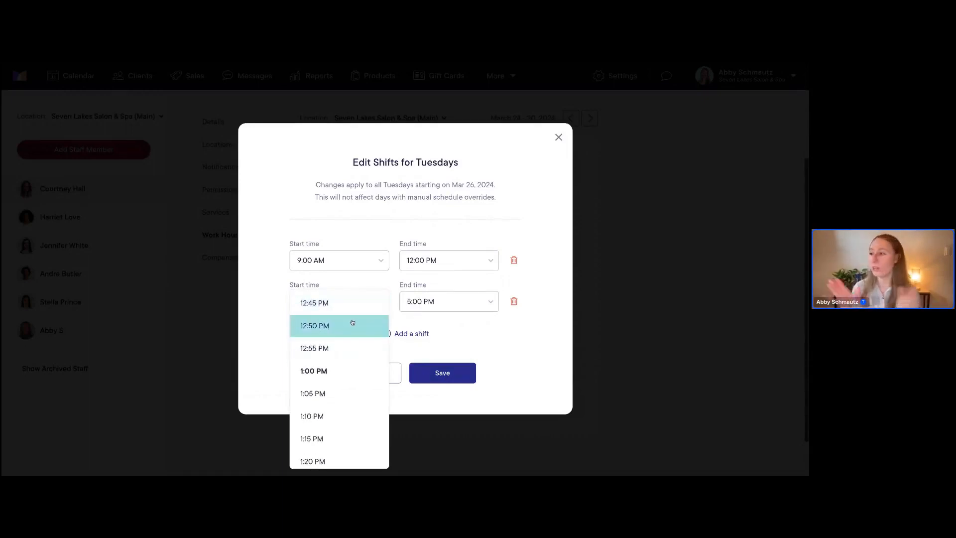
pyautogui.scroll(4, 339, 324)
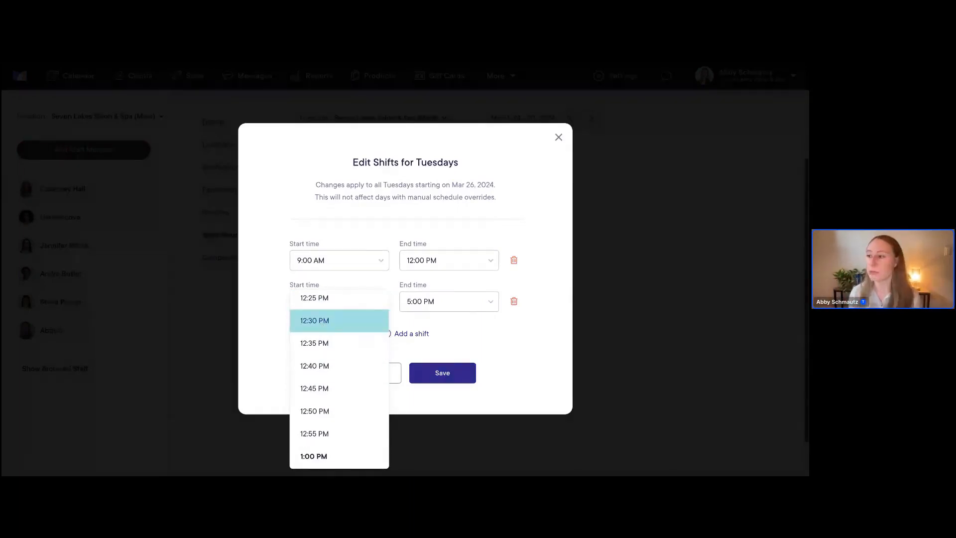
pyautogui.scroll(1, 316, 334)
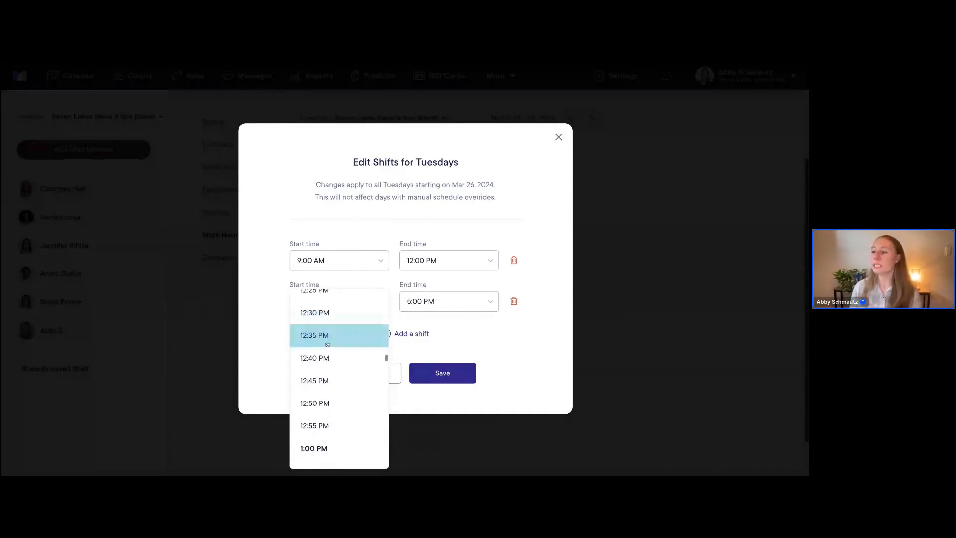
pyautogui.click(317, 332)
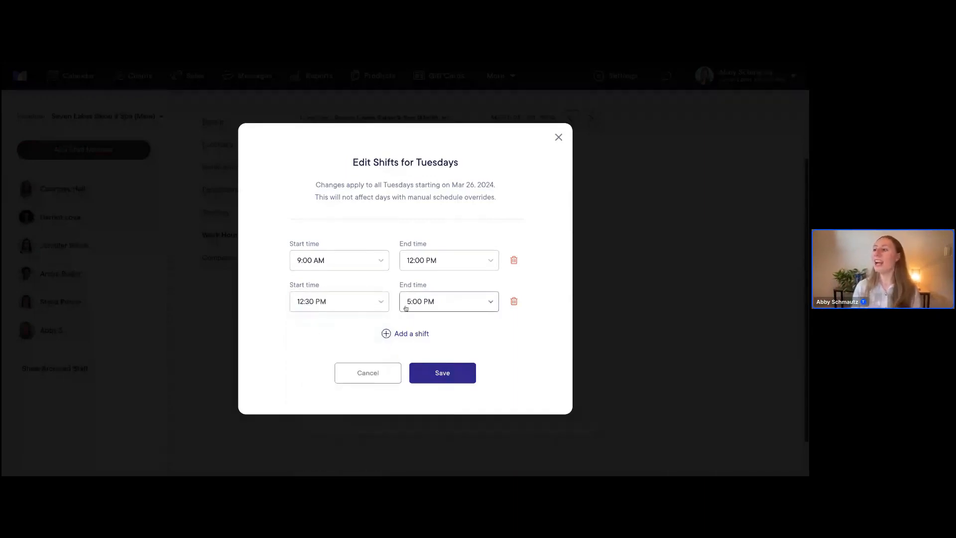
pyautogui.click(425, 304)
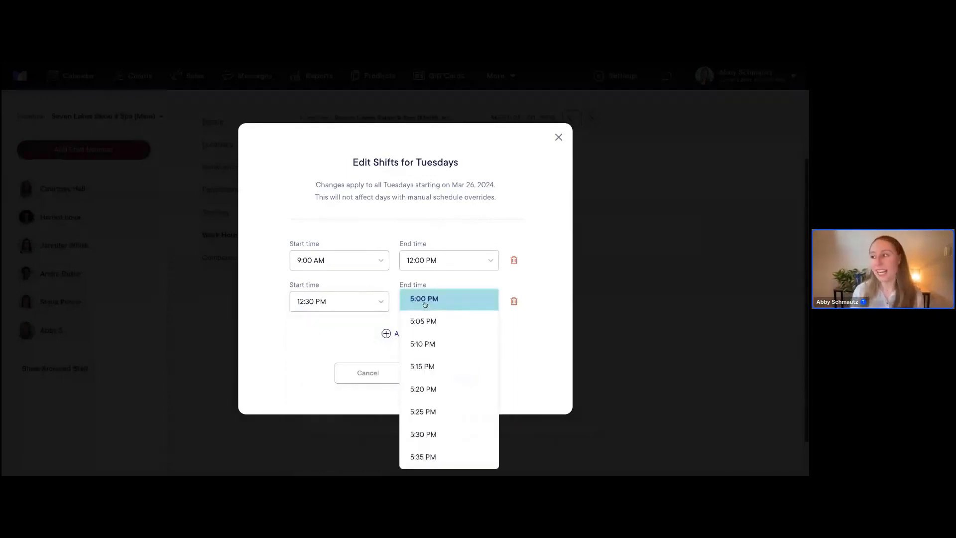
pyautogui.scroll(1, 433, 317)
pyautogui.scroll(4, 437, 317)
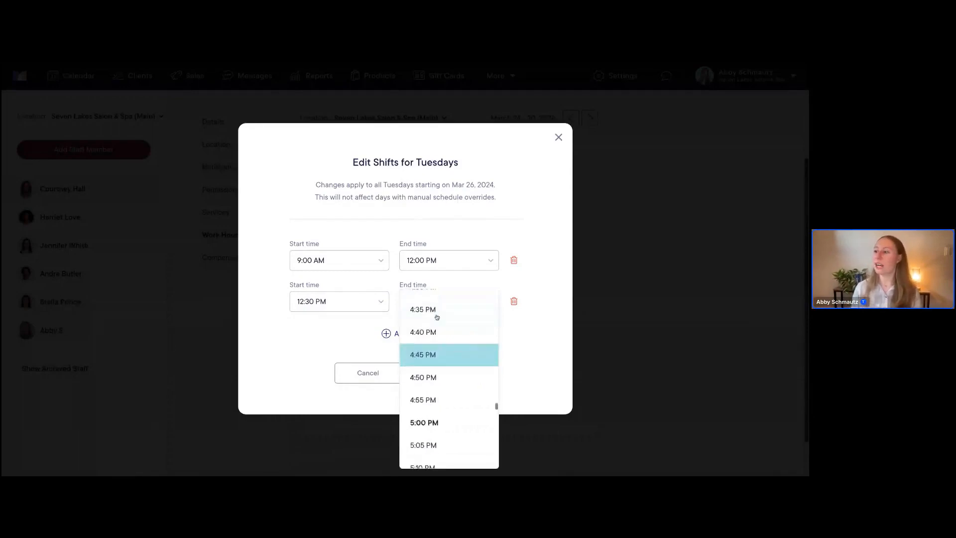
pyautogui.click(433, 312)
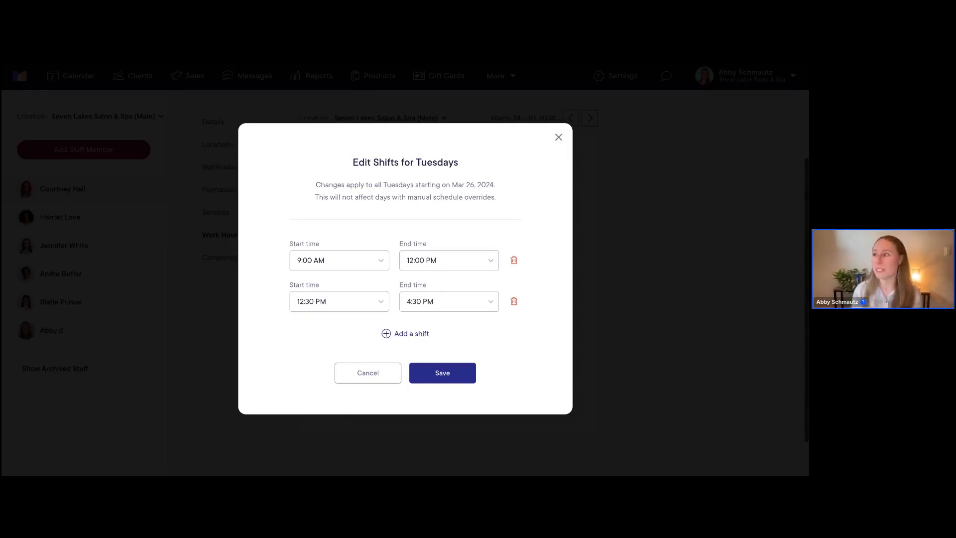
pyautogui.click(450, 376)
pyautogui.scroll(-1, 407, 357)
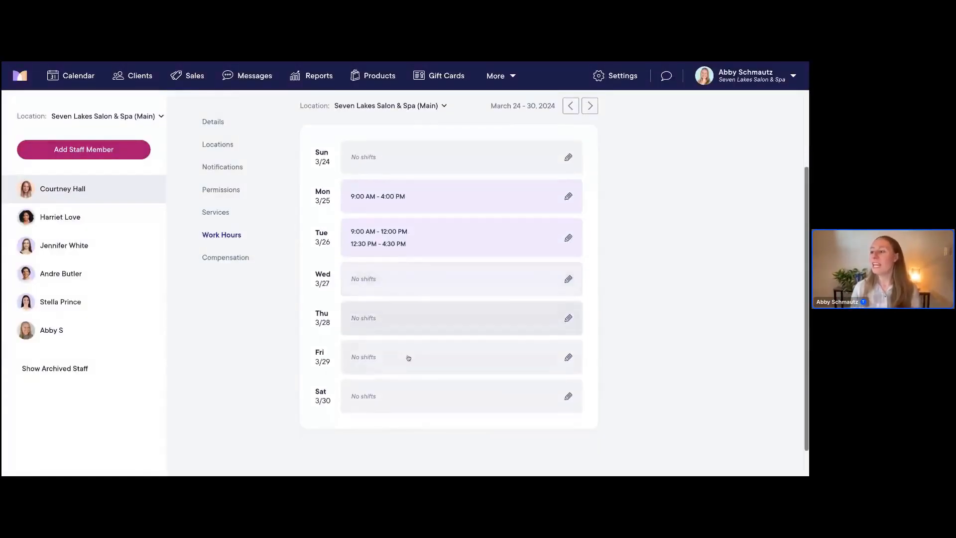
# Add a repeating Saturday shift starting at 11:00 AM
pyautogui.click(380, 396)
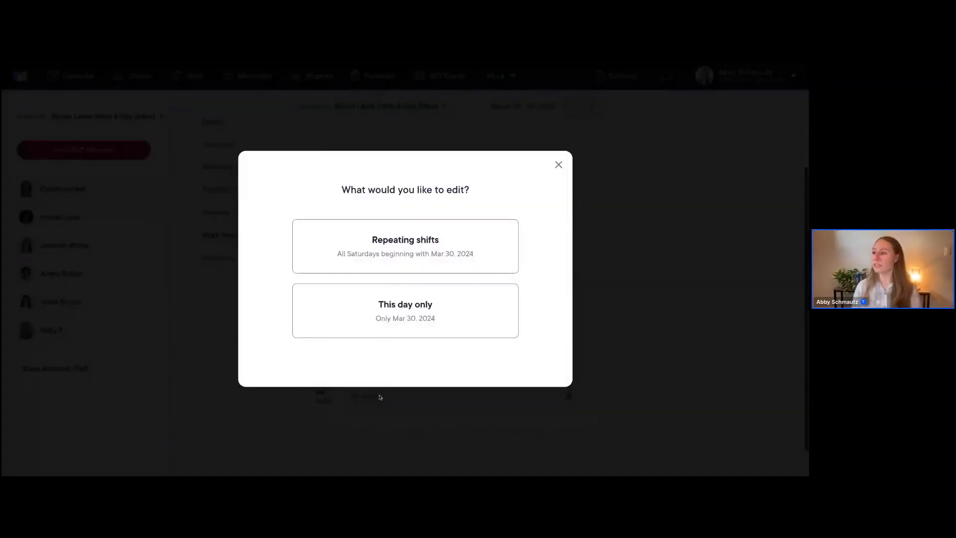
pyautogui.click(385, 249)
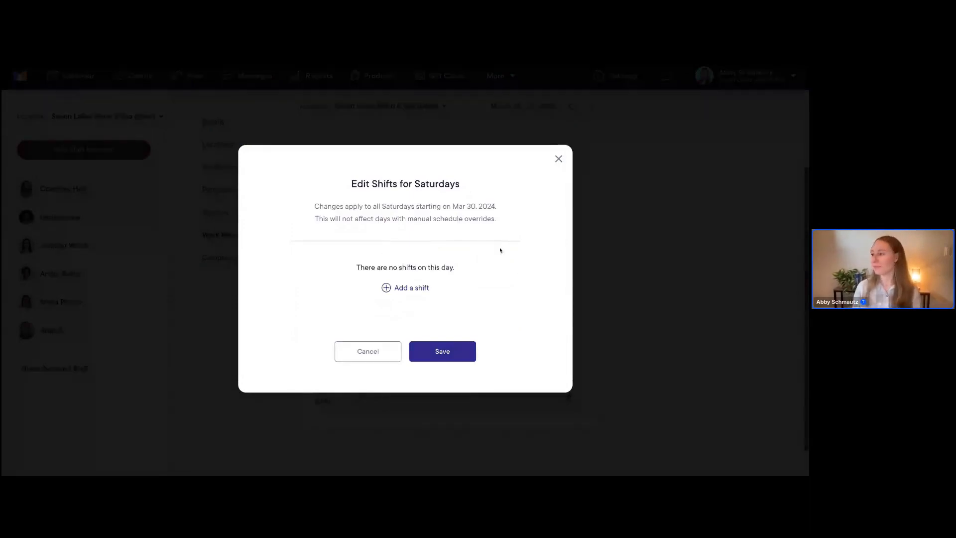
pyautogui.click(403, 287)
pyautogui.click(340, 290)
pyautogui.scroll(-15, 342, 325)
pyautogui.scroll(-1, 343, 325)
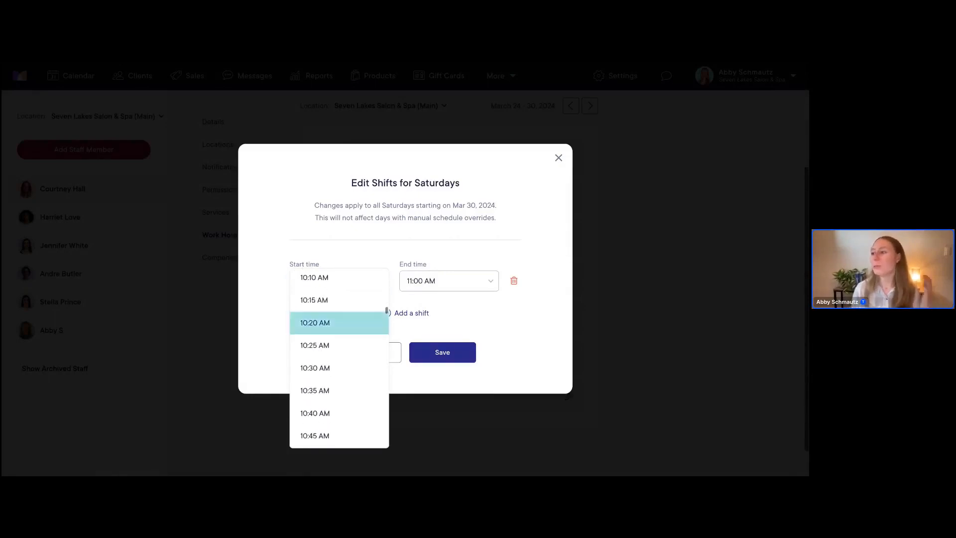
pyautogui.scroll(-5, 329, 324)
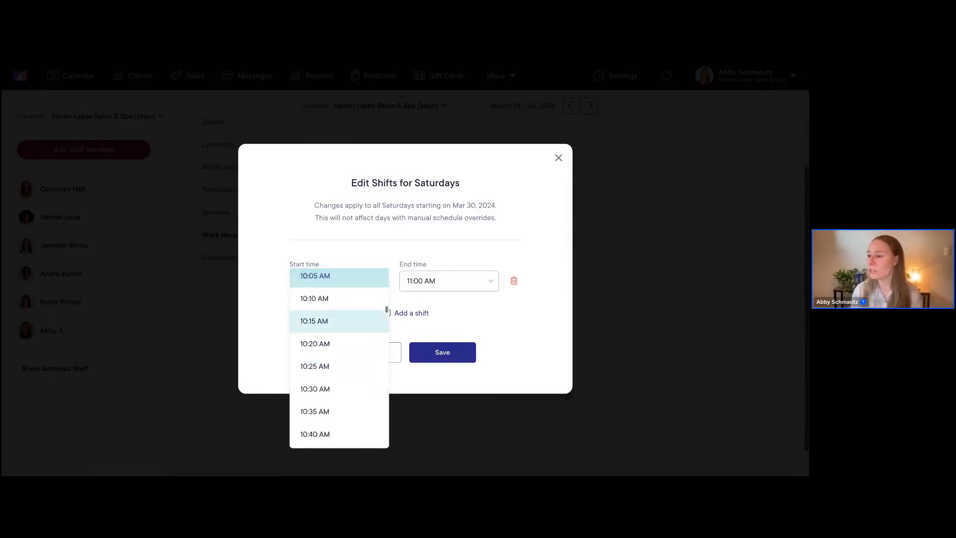
pyautogui.click(320, 335)
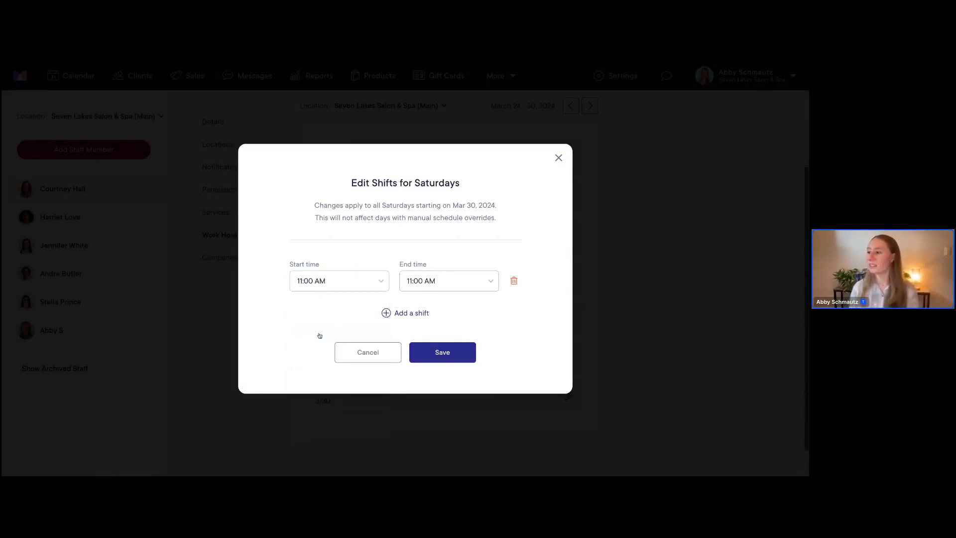
# End the Saturday shift at 6:00 PM and save it
pyautogui.click(441, 282)
pyautogui.scroll(-6, 451, 336)
pyautogui.scroll(-9, 452, 340)
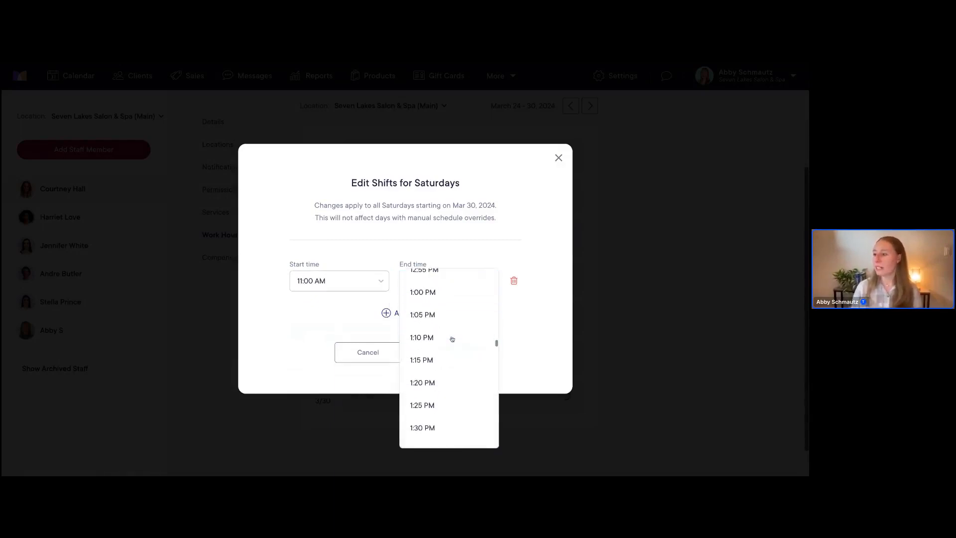
pyautogui.scroll(-9, 451, 328)
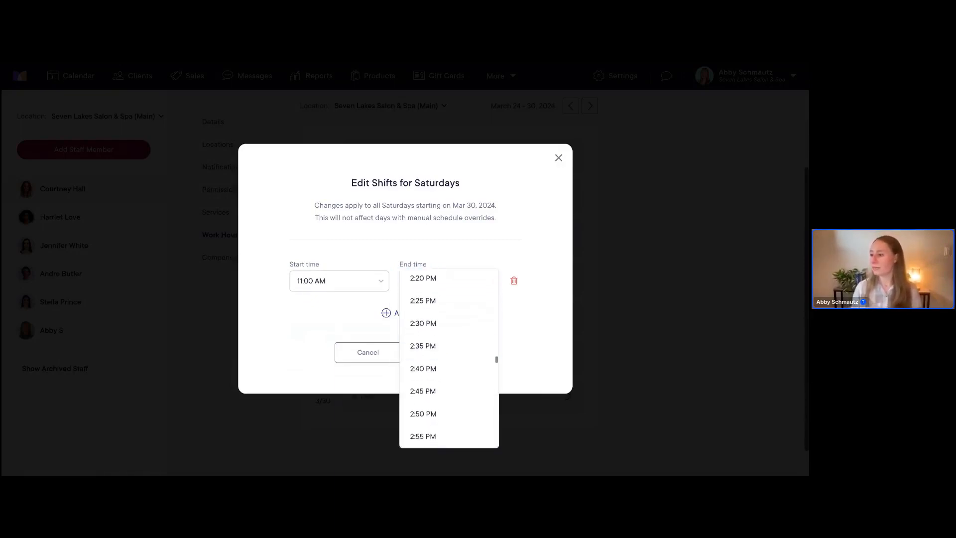
pyautogui.scroll(-8, 452, 339)
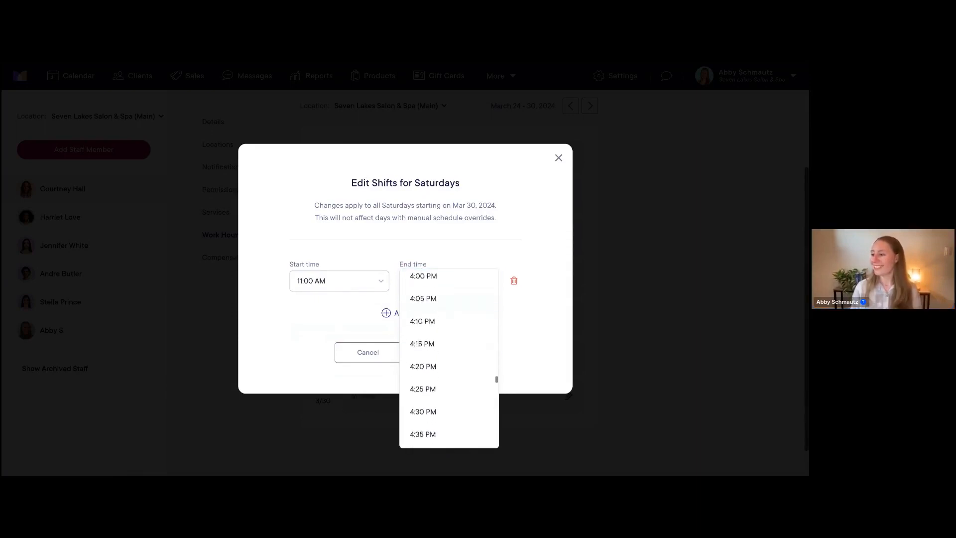
pyautogui.scroll(-2, 438, 406)
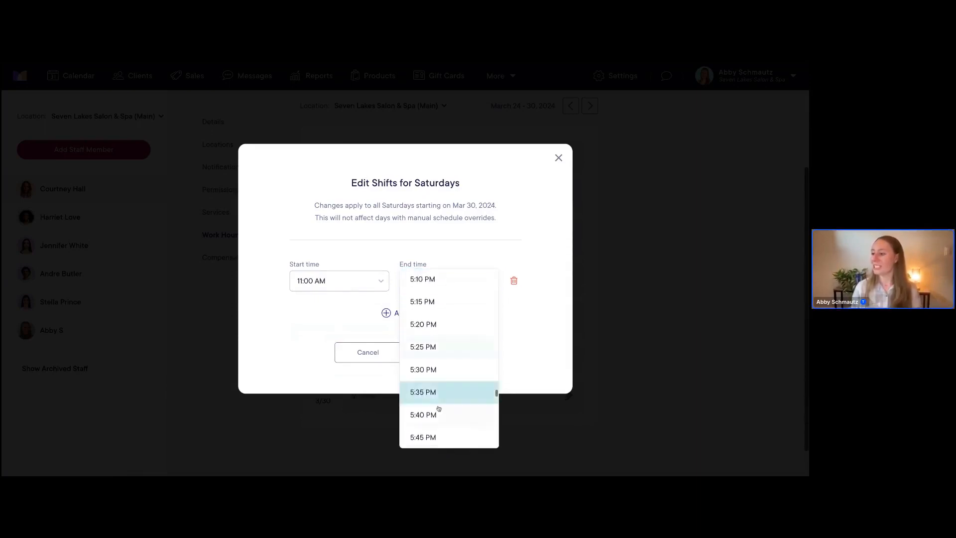
pyautogui.click(427, 397)
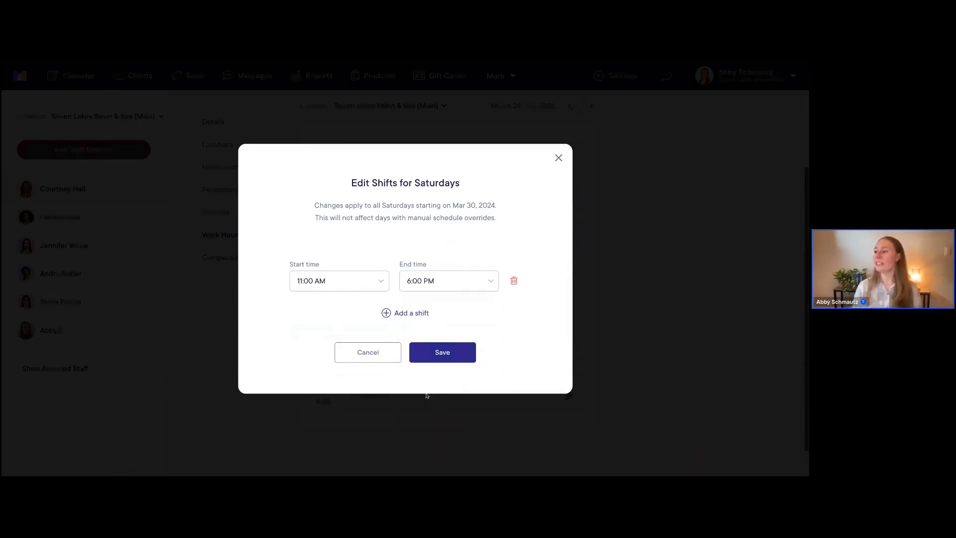
pyautogui.click(443, 356)
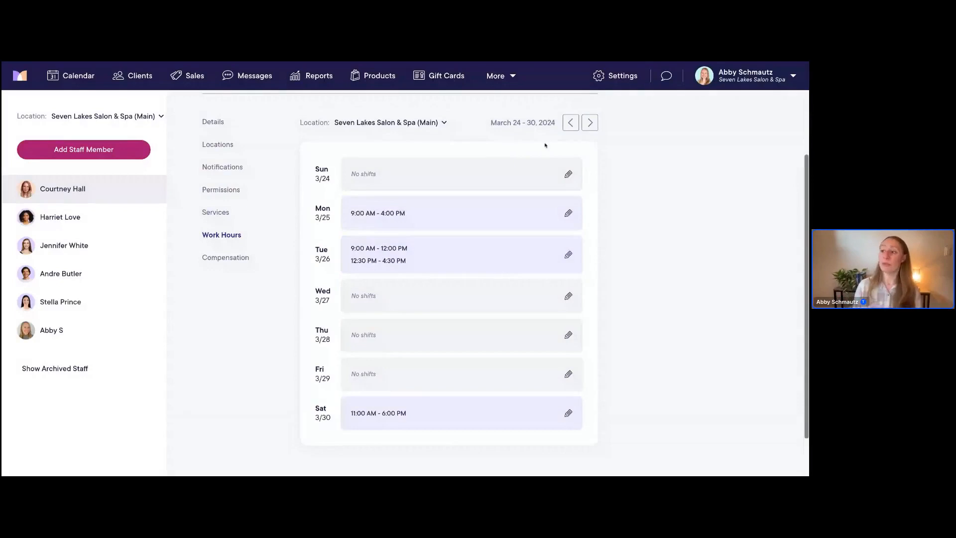
# Page through the schedule weeks, settling on March 31 – April 6, 2024
pyautogui.click(590, 123)
pyautogui.click(571, 122)
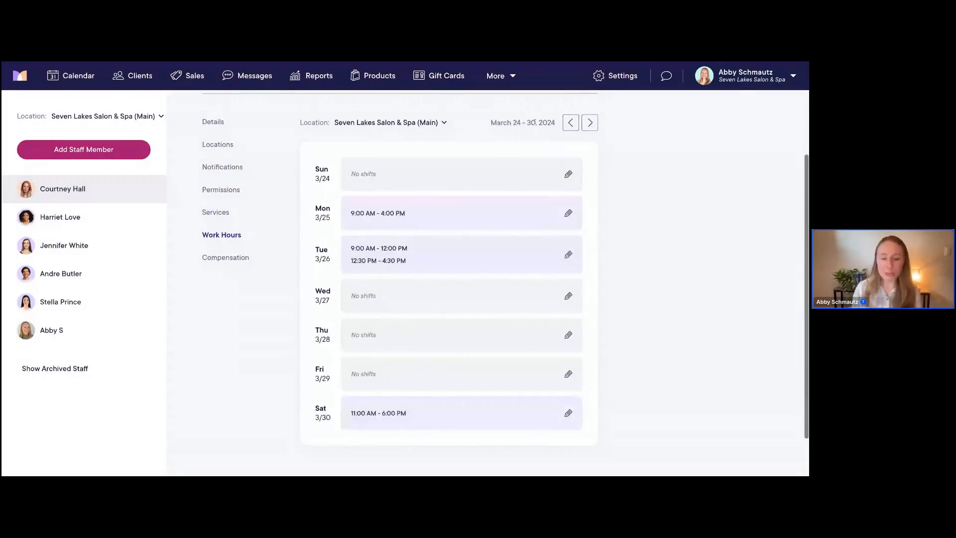
pyautogui.click(590, 123)
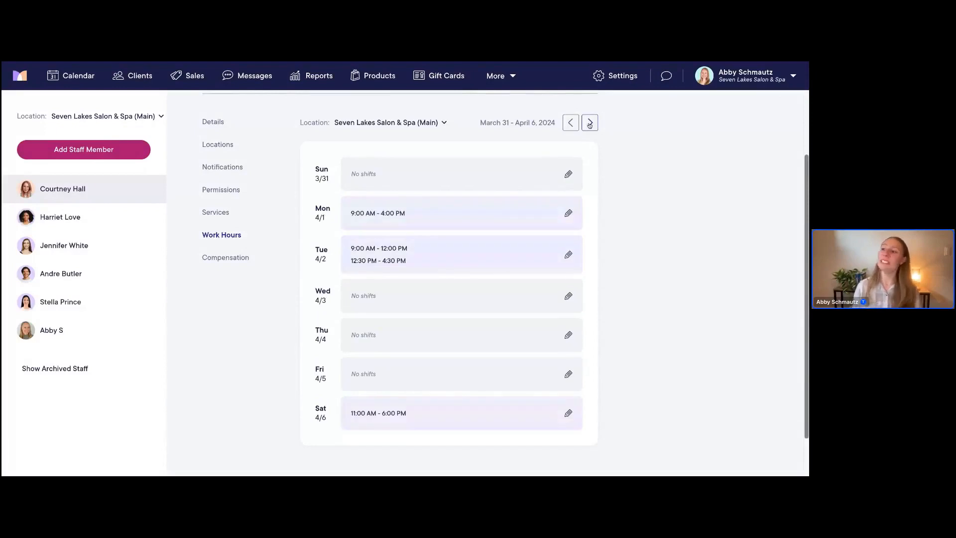
pyautogui.click(590, 123)
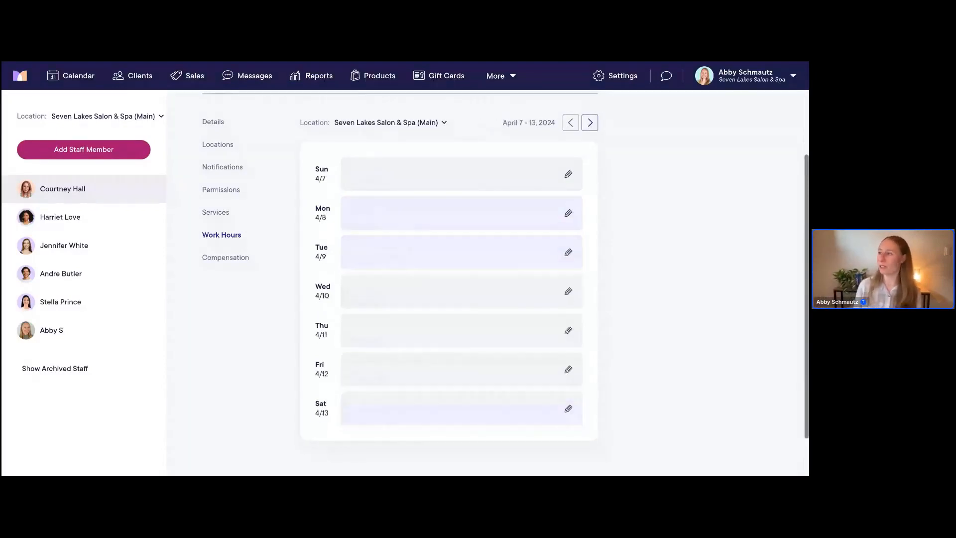
pyautogui.click(590, 123)
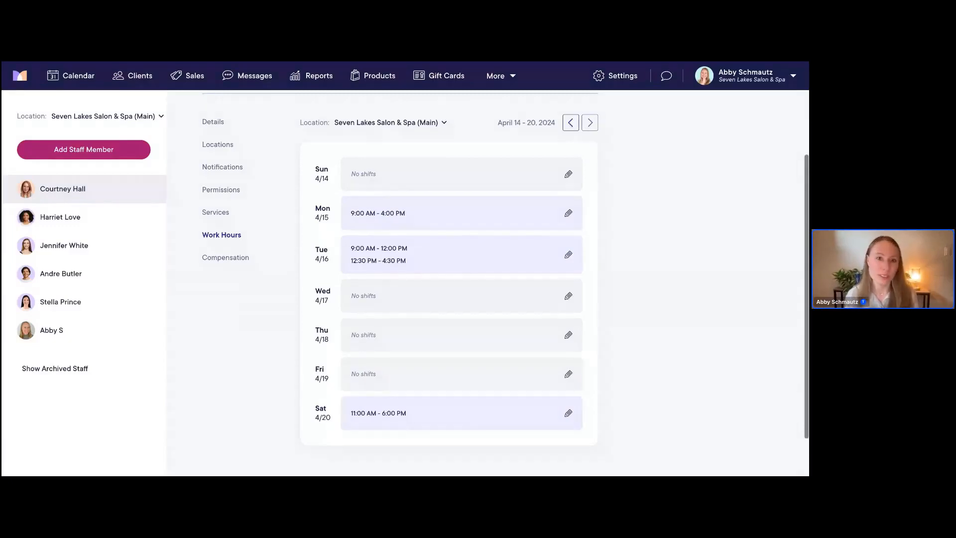
pyautogui.click(570, 123)
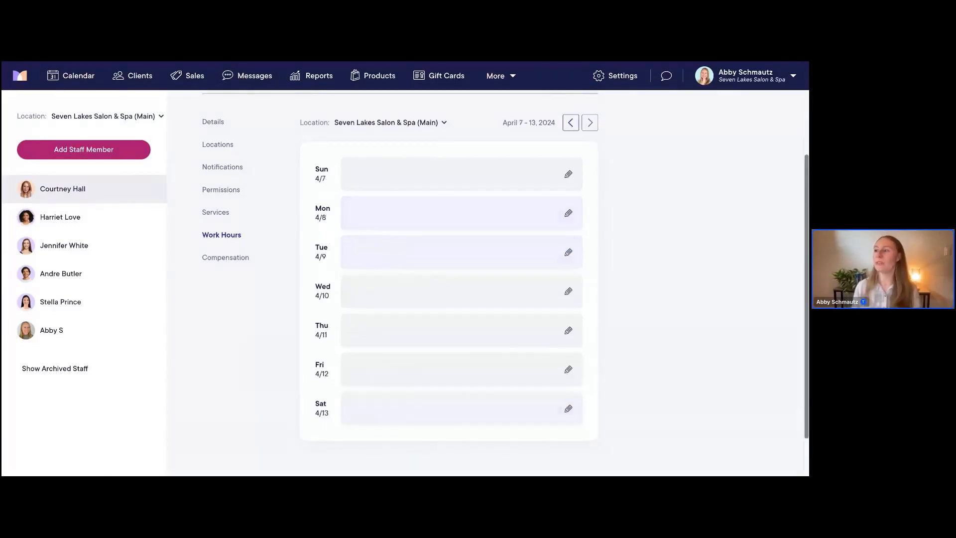
pyautogui.click(571, 123)
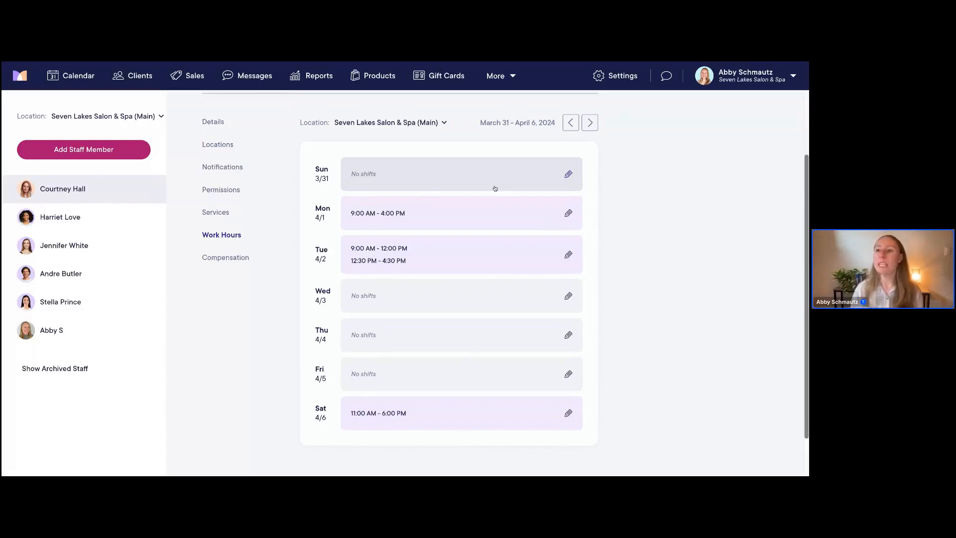
# Open the day calendar and advance it two days to Thursday, Mar 28, 2024
pyautogui.click(79, 79)
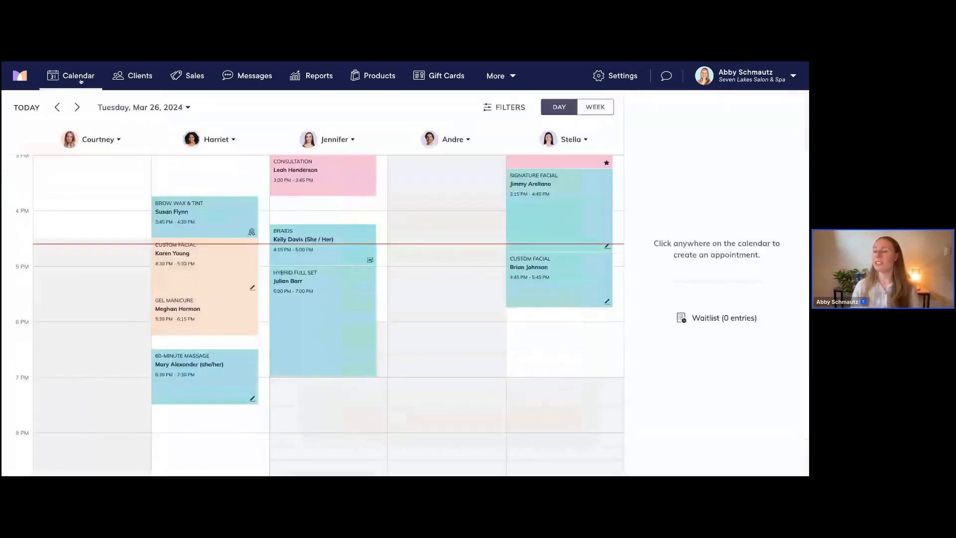
pyautogui.scroll(1, 324, 246)
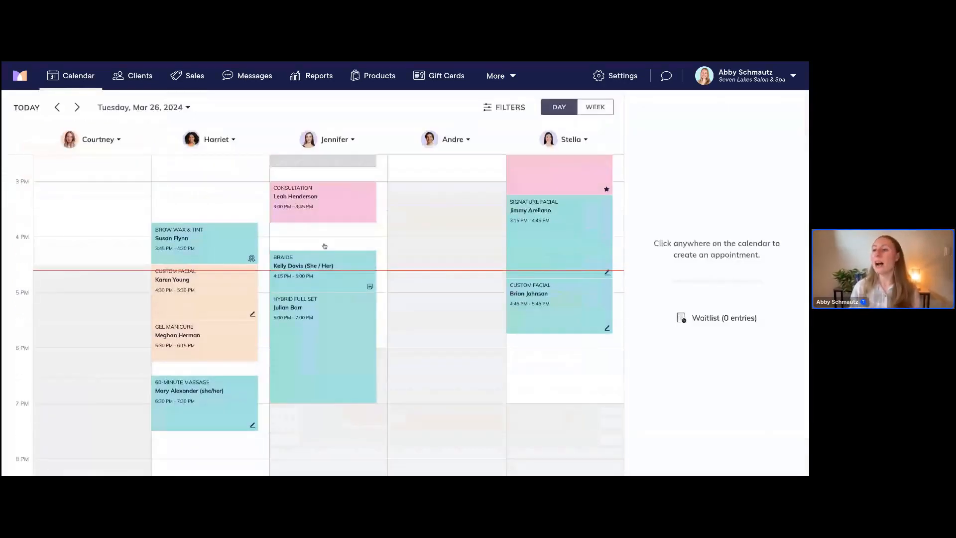
pyautogui.scroll(1, 324, 247)
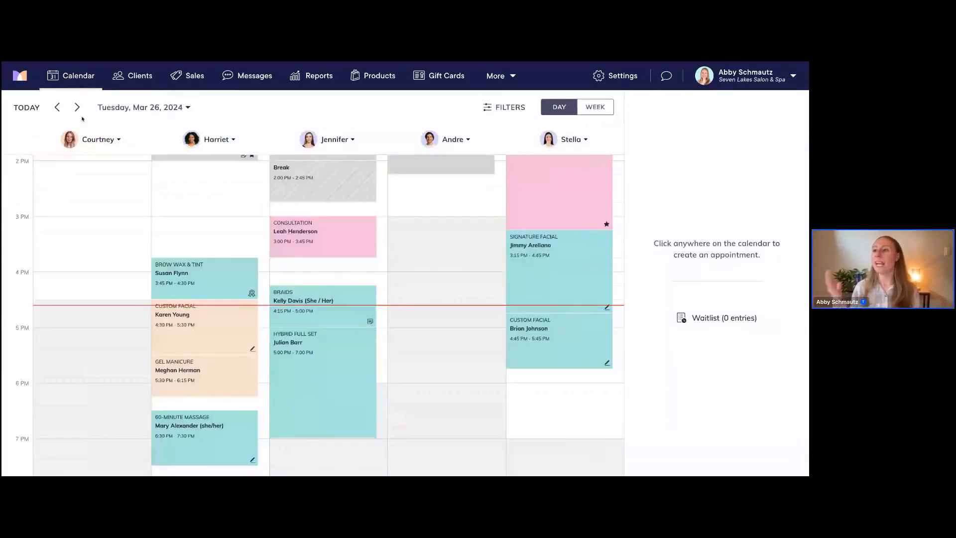
pyautogui.click(77, 108)
pyautogui.click(77, 108)
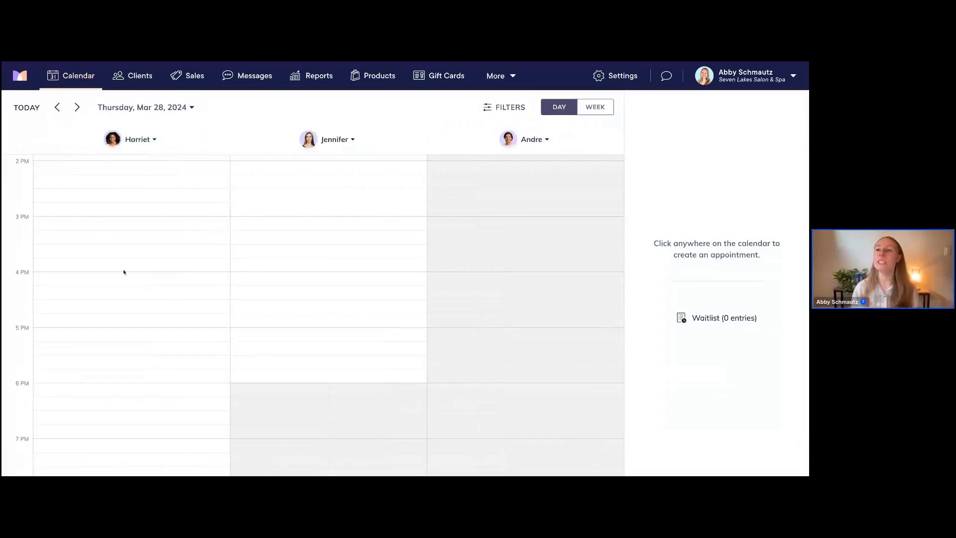
pyautogui.scroll(1, 123, 275)
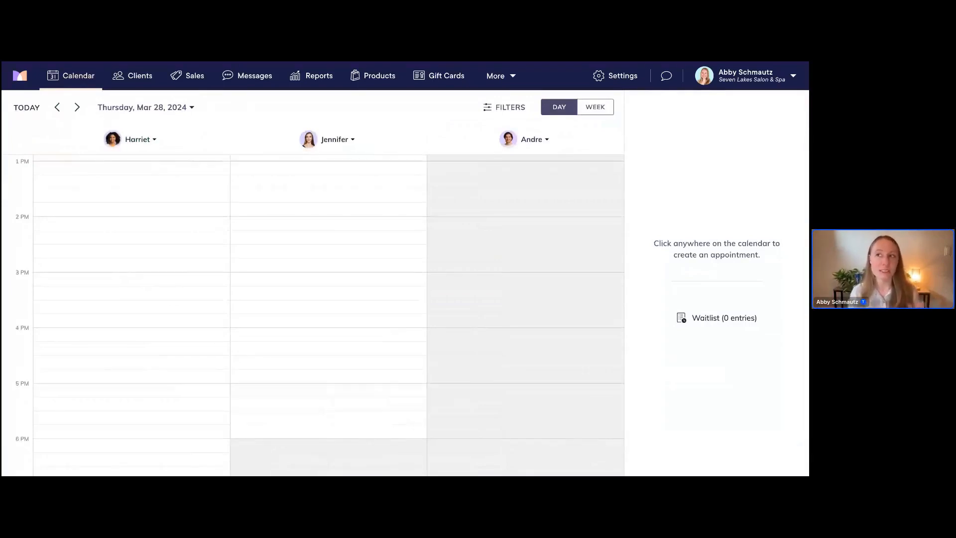
pyautogui.scroll(2, 123, 275)
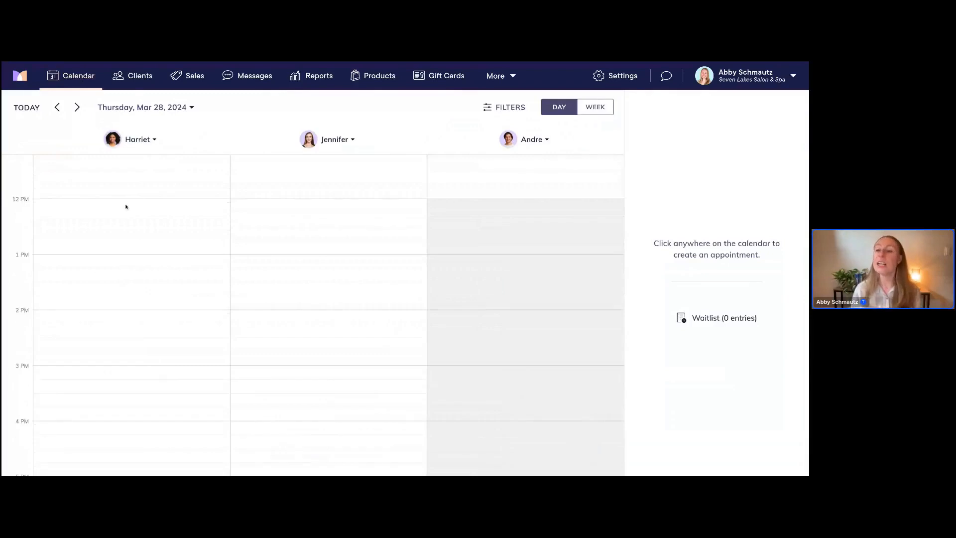
pyautogui.scroll(1, 122, 212)
# Create a 'Lunch Break' time block at 12:00 PM in the first staff column
pyautogui.click(62, 237)
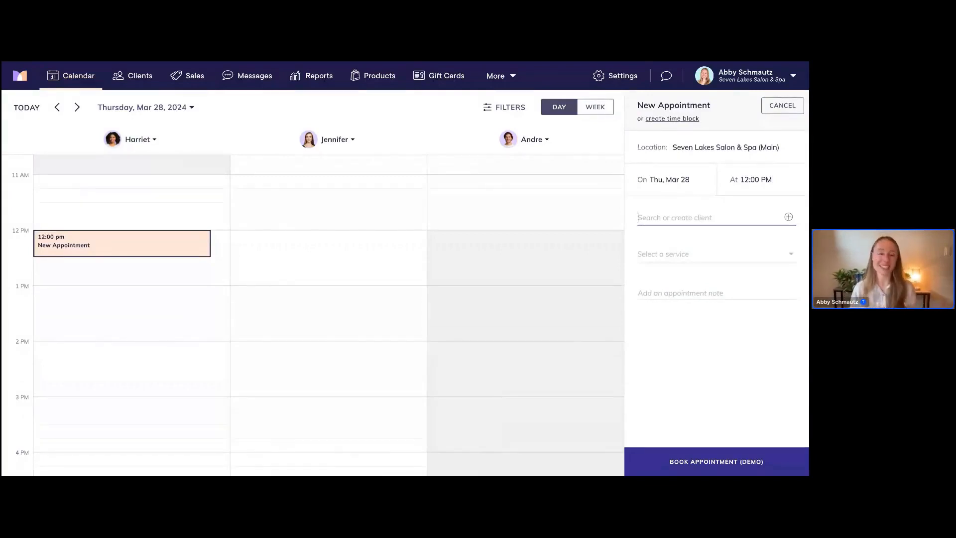
pyautogui.click(672, 119)
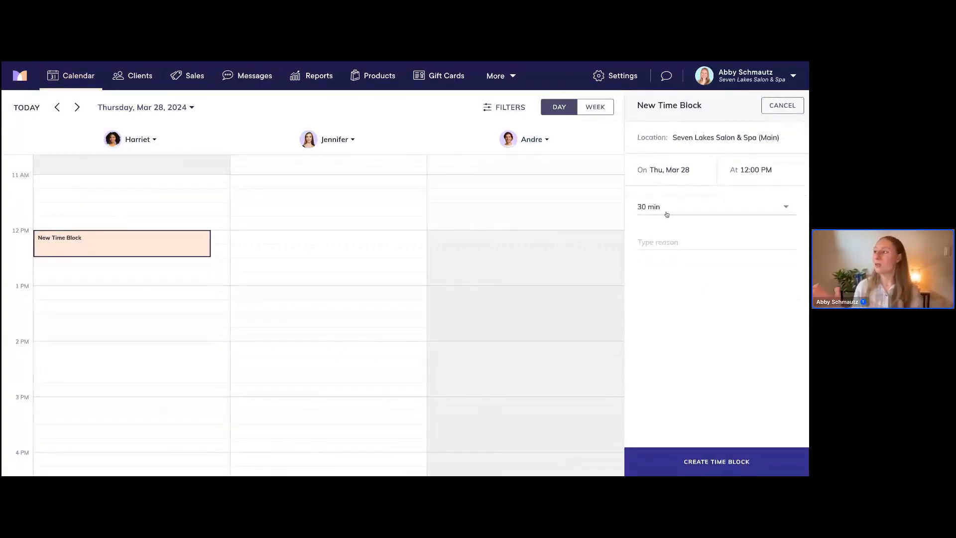
pyautogui.click(657, 244)
pyautogui.write('Lunch')
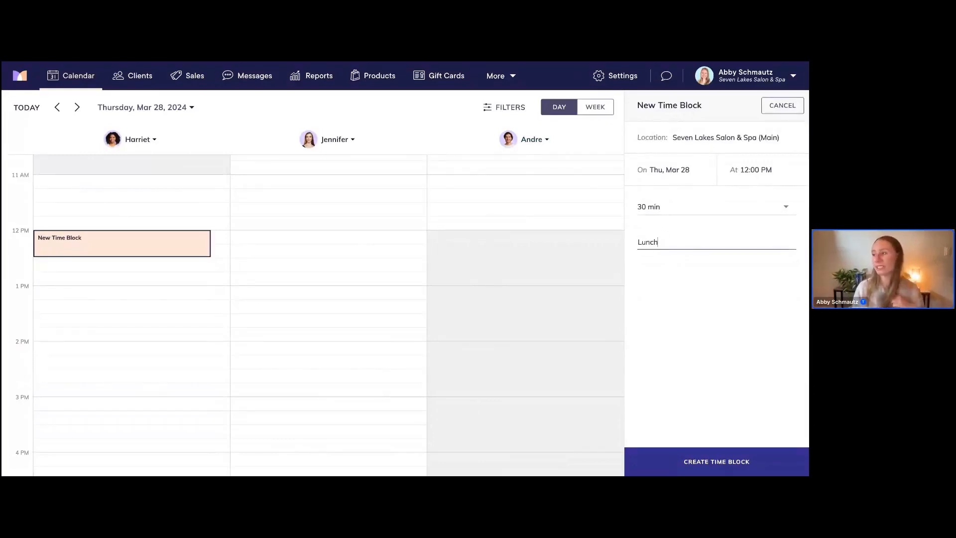
pyautogui.write(' Break')
pyautogui.click(715, 460)
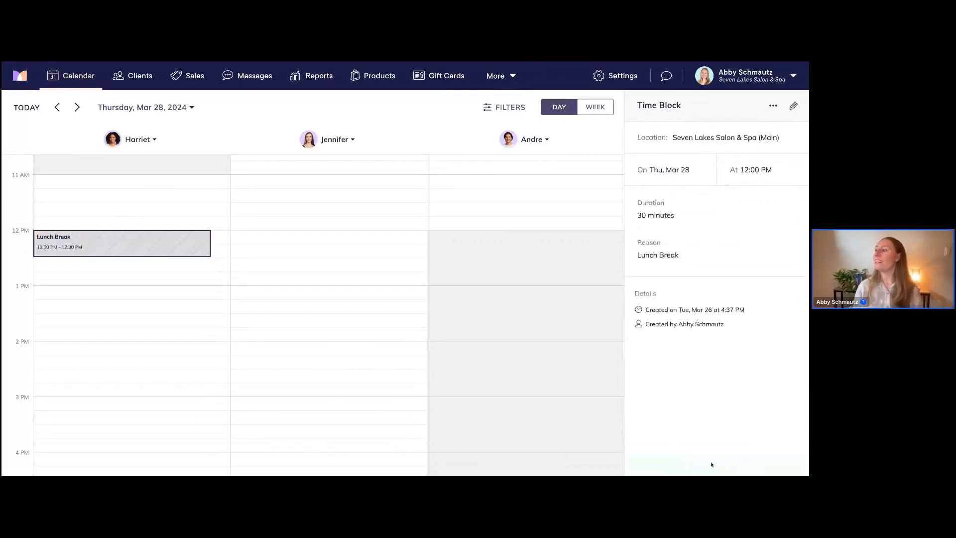
pyautogui.click(773, 107)
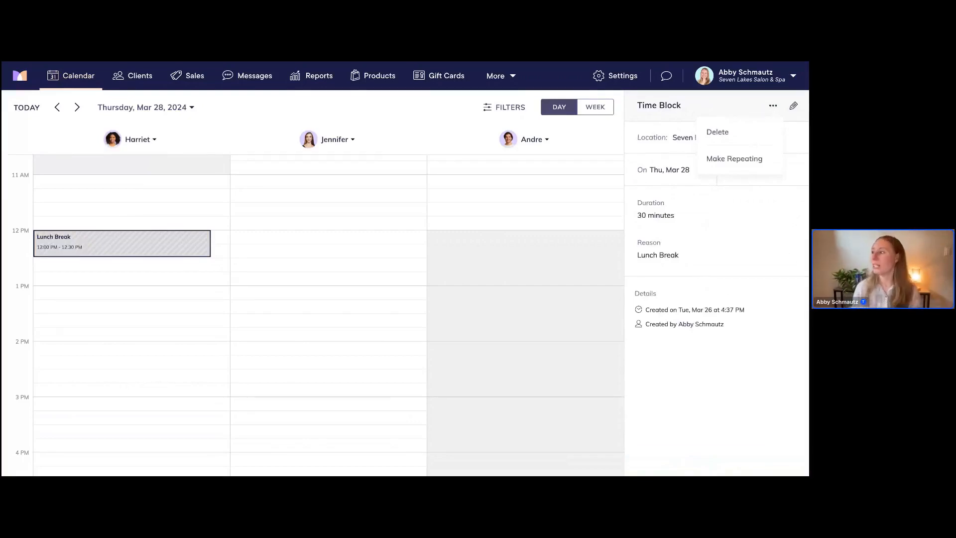
# Make the Lunch Break block repeat every 1 week and save
pyautogui.click(726, 161)
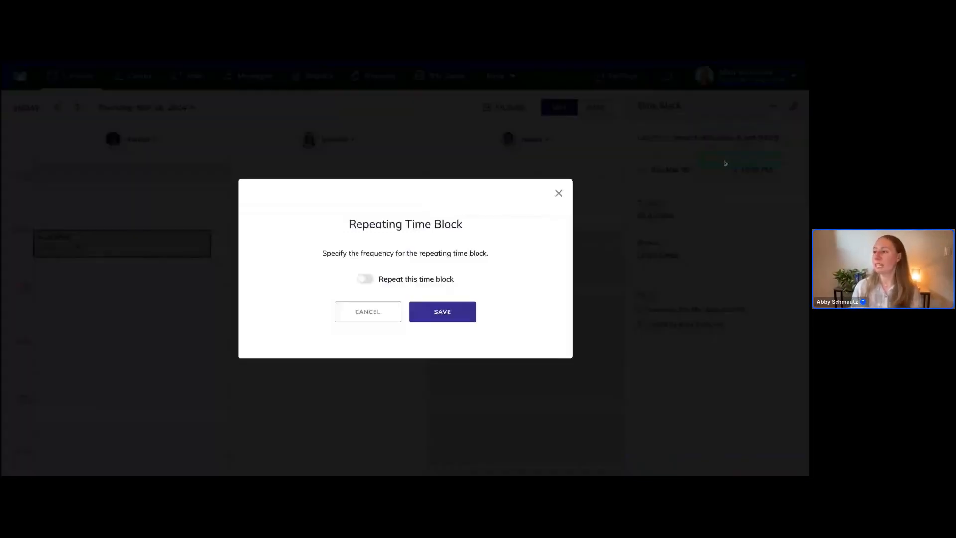
pyautogui.click(365, 279)
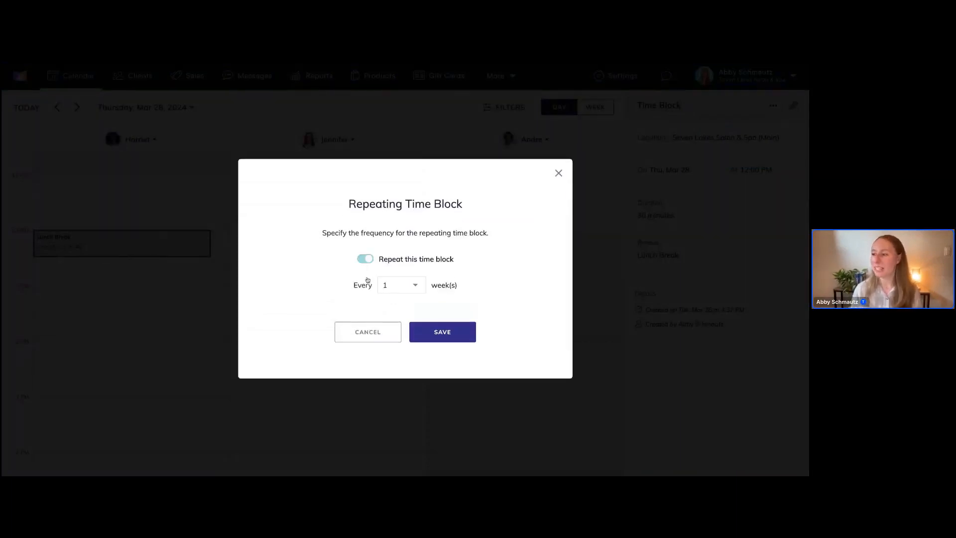
pyautogui.click(402, 291)
pyautogui.click(409, 290)
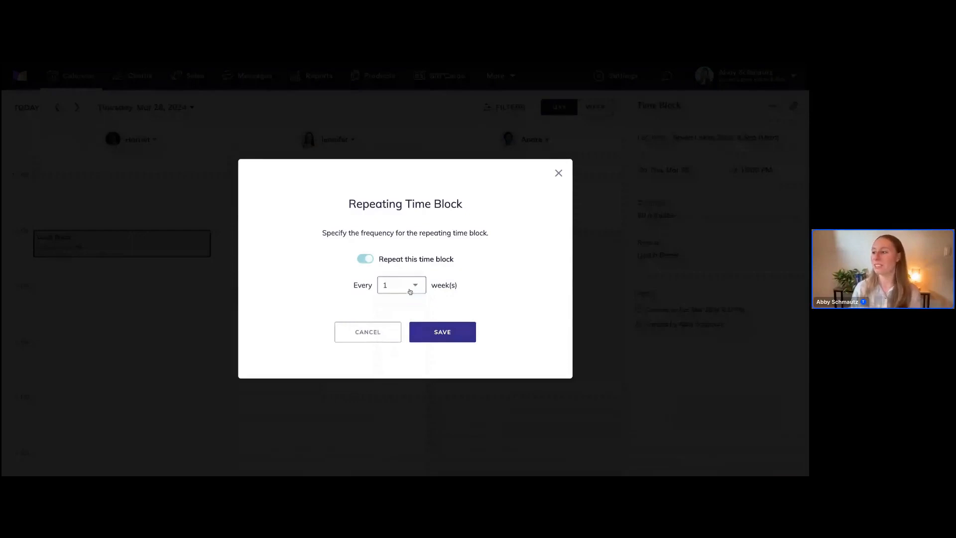
pyautogui.click(443, 331)
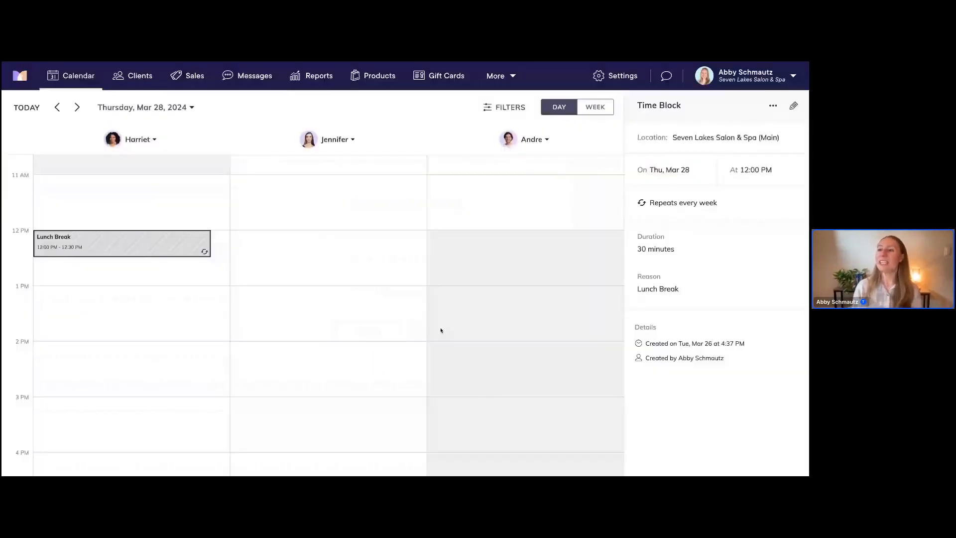
# Jump the calendar three weeks ahead to Thursday, Apr 18, 2024
pyautogui.click(155, 109)
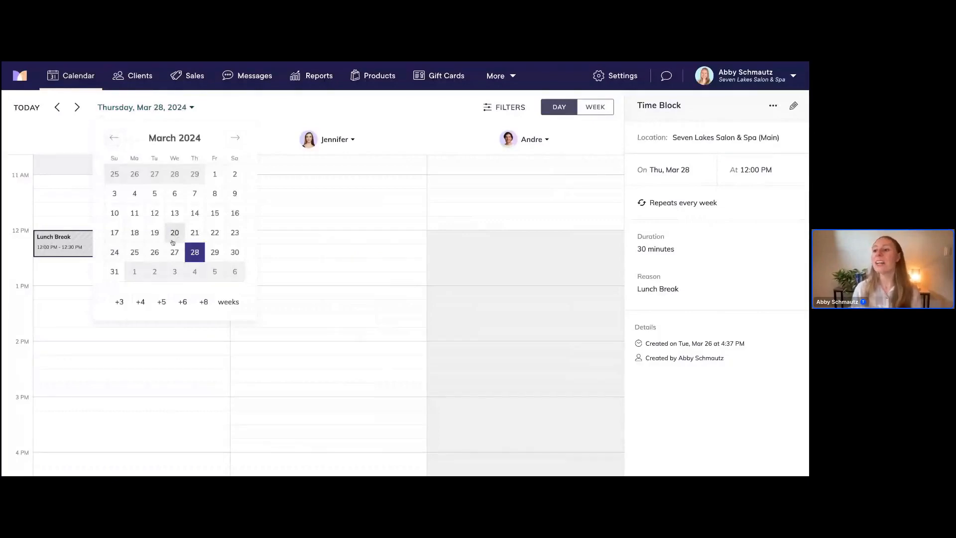
pyautogui.click(120, 303)
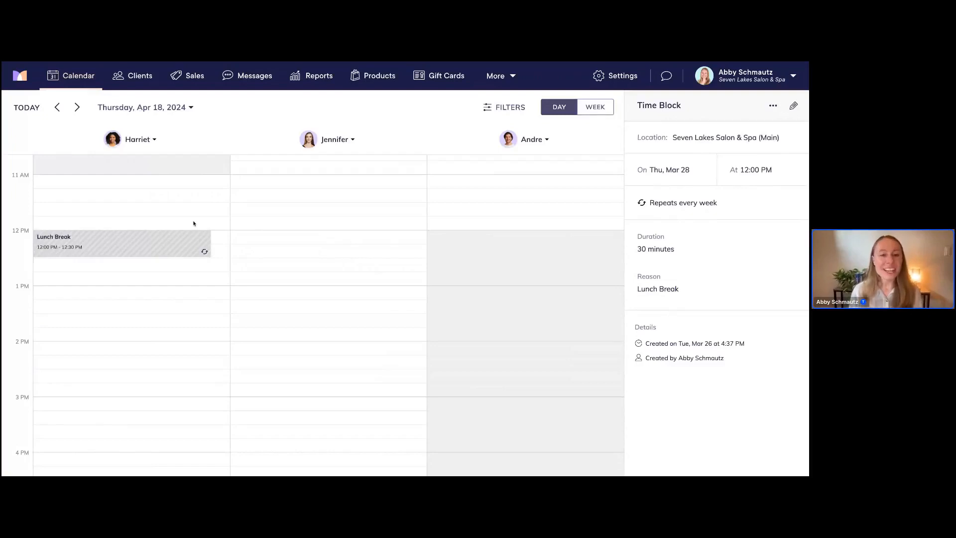
pyautogui.click(613, 79)
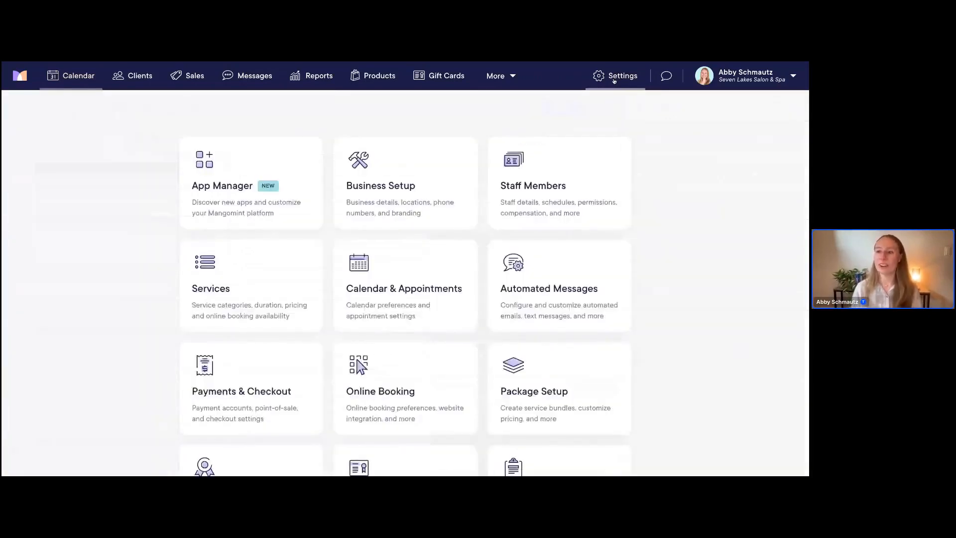
# Open the first staff member's Work Hours for March 24–30, 2024 from Staff Members settings
pyautogui.click(533, 186)
pyautogui.click(76, 190)
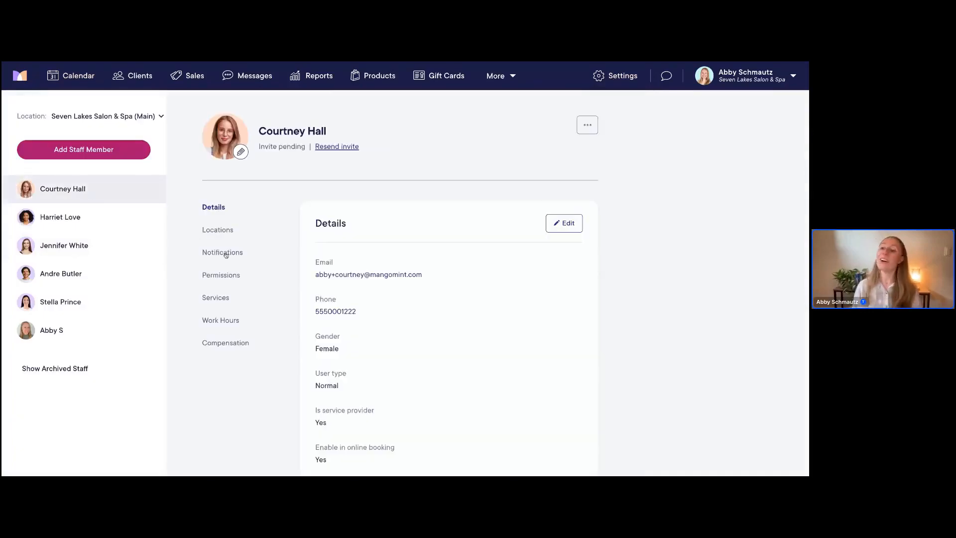
pyautogui.click(220, 320)
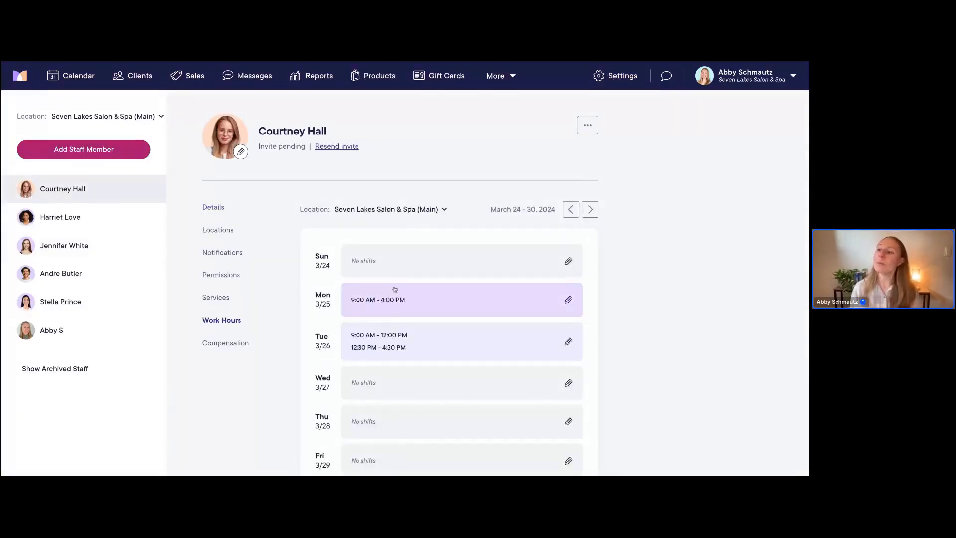
pyautogui.scroll(-2, 395, 287)
pyautogui.scroll(-1, 395, 289)
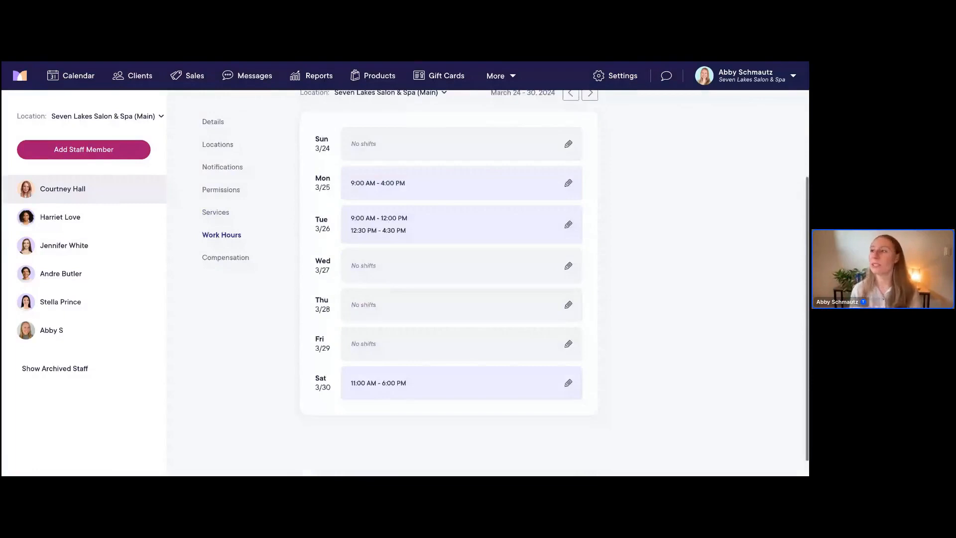
pyautogui.scroll(1, 448, 295)
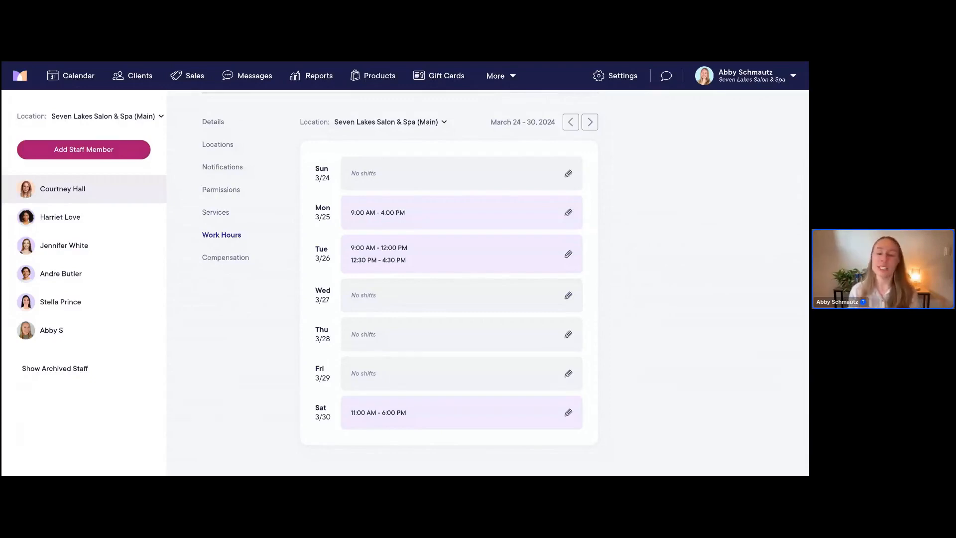
pyautogui.click(235, 259)
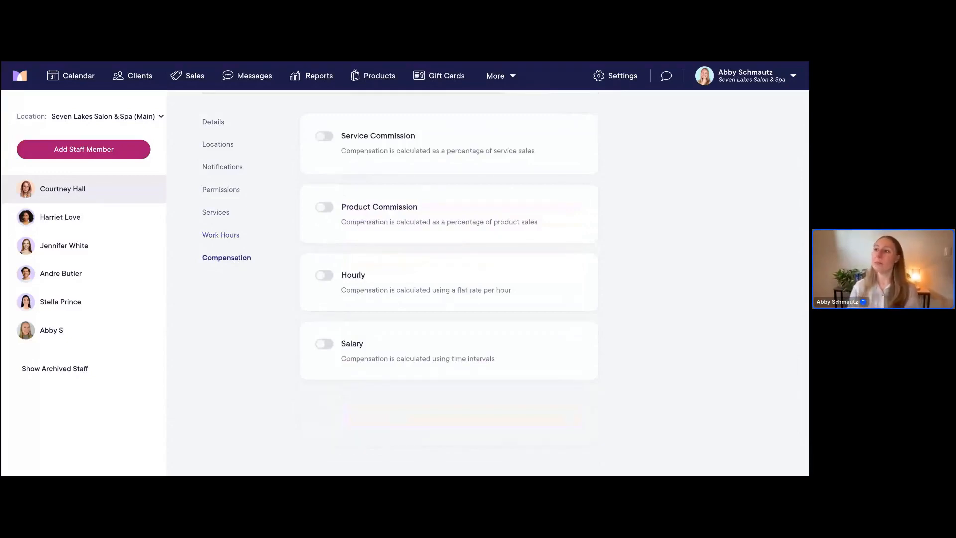
pyautogui.scroll(2, 448, 274)
pyautogui.scroll(1, 448, 274)
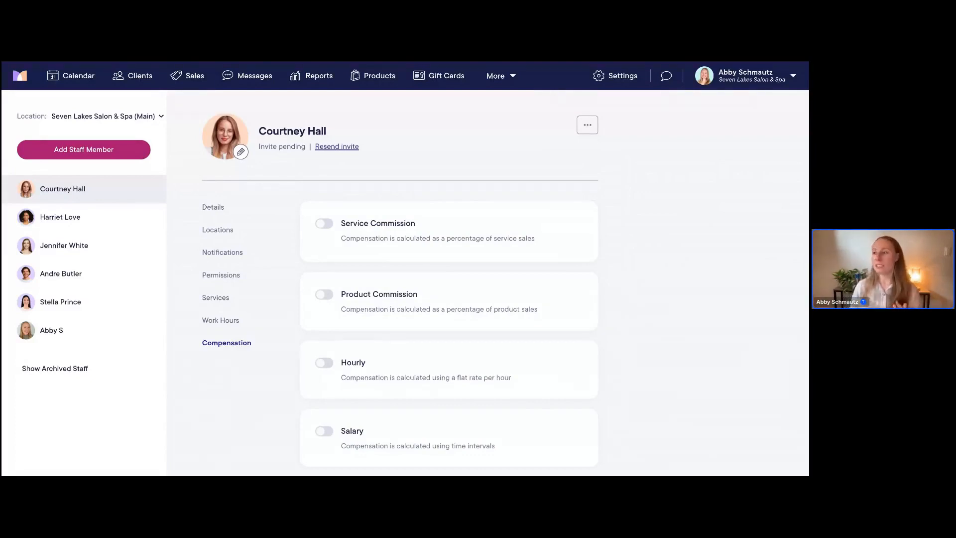
pyautogui.scroll(-1, 210, 281)
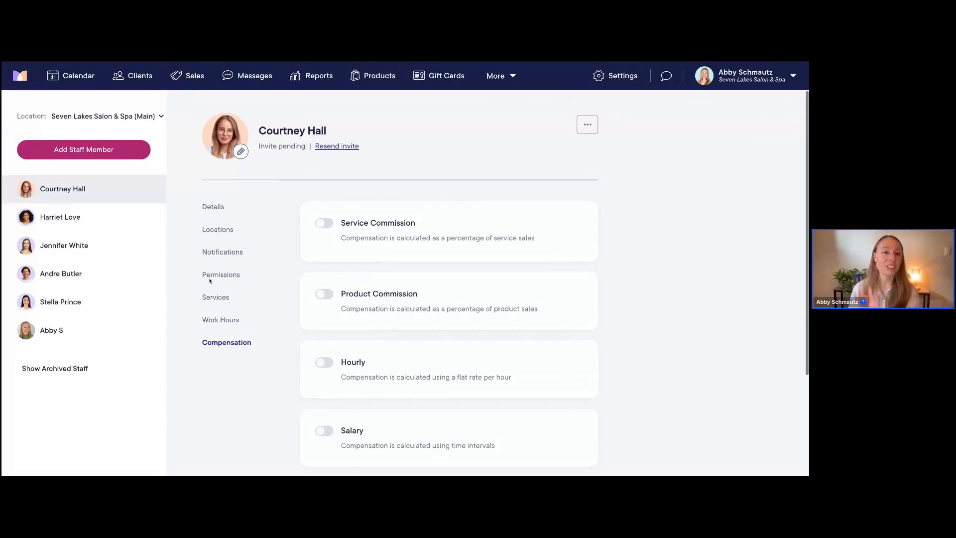
pyautogui.scroll(-1, 210, 280)
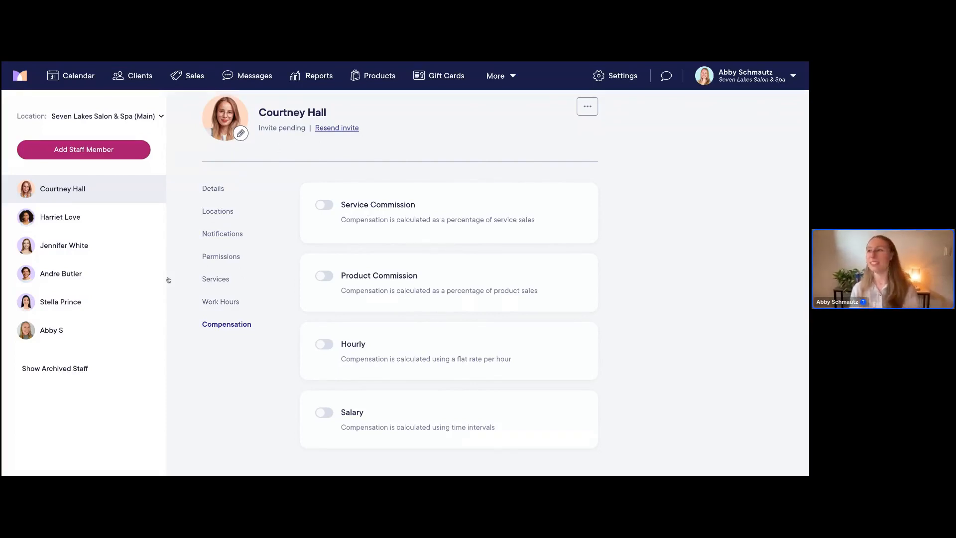
# Turn on Service Commission as a Basic Service Commission with a 45% default percentage
pyautogui.click(328, 207)
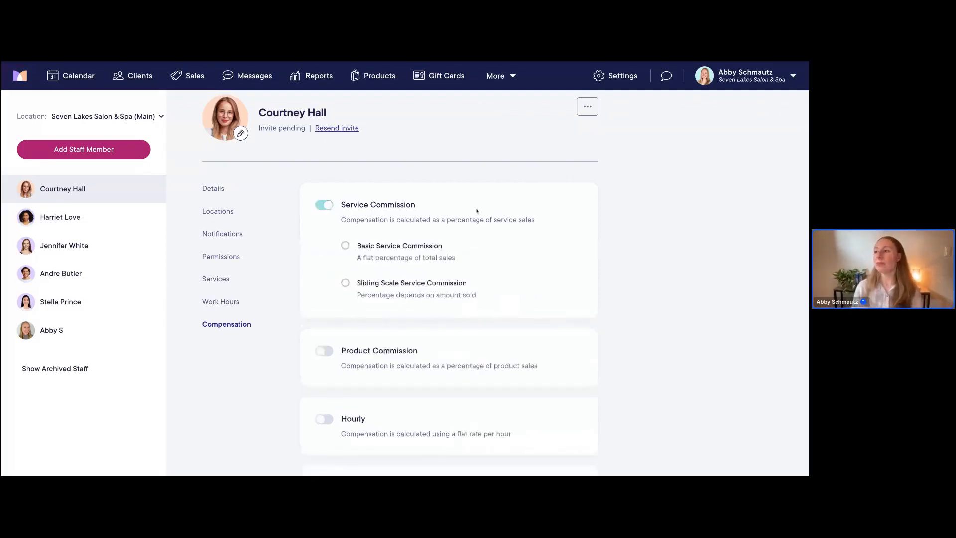
pyautogui.scroll(-1, 477, 211)
pyautogui.scroll(-1, 477, 211)
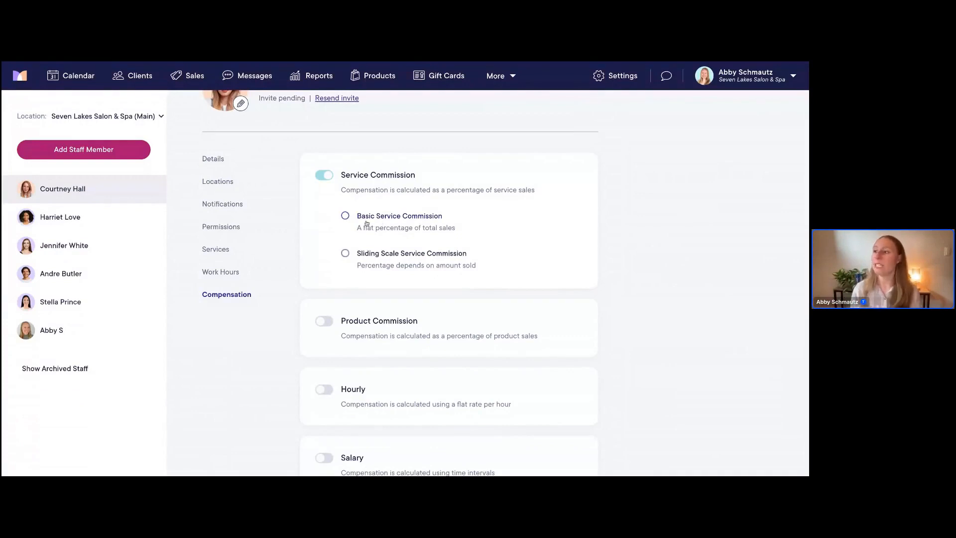
pyautogui.click(346, 216)
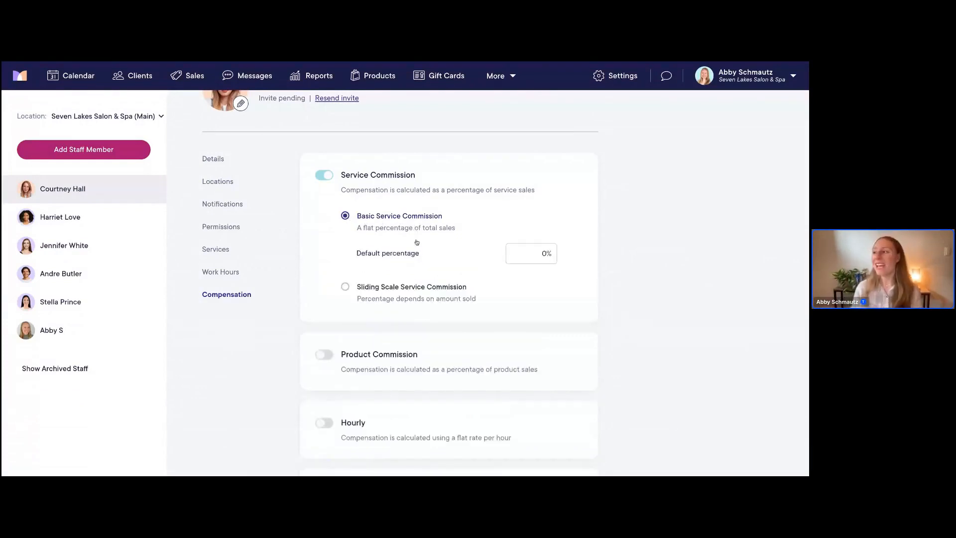
pyautogui.click(539, 254)
pyautogui.write('45')
pyautogui.click(589, 265)
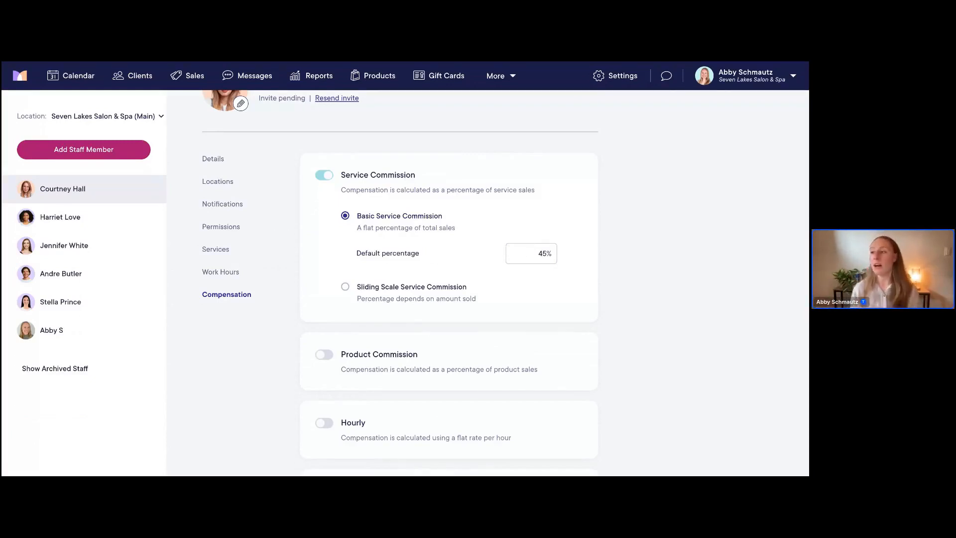
# After viewing the sliding scale, restore the basic 45% rate and show the staff member's services
pyautogui.click(364, 297)
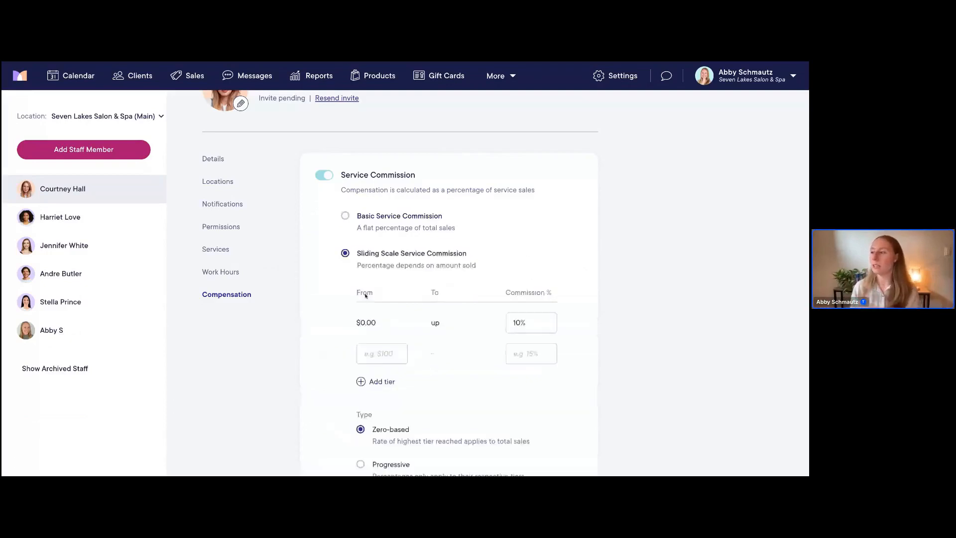
pyautogui.scroll(-2, 450, 285)
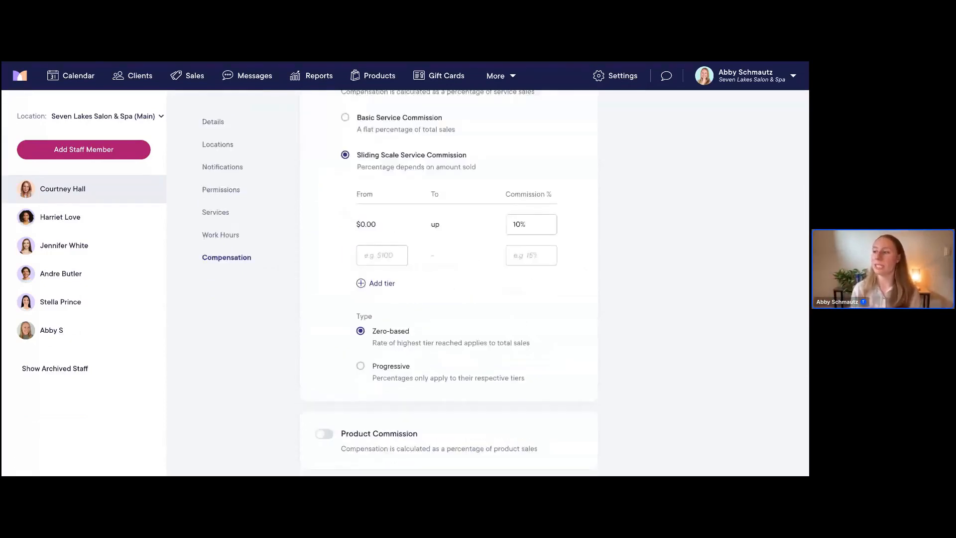
pyautogui.scroll(1, 439, 273)
pyautogui.click(437, 155)
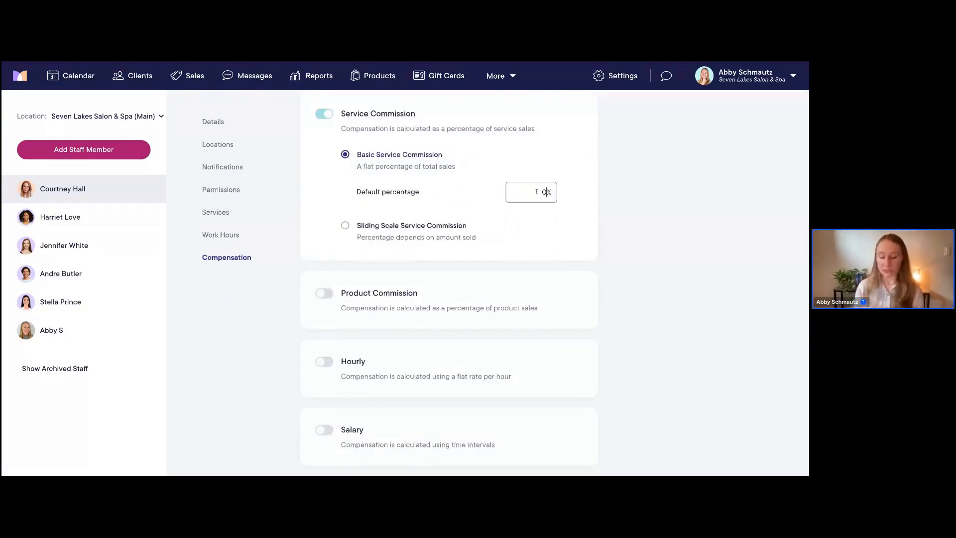
pyautogui.press('BackSpace')
pyautogui.write('45')
pyautogui.click(560, 229)
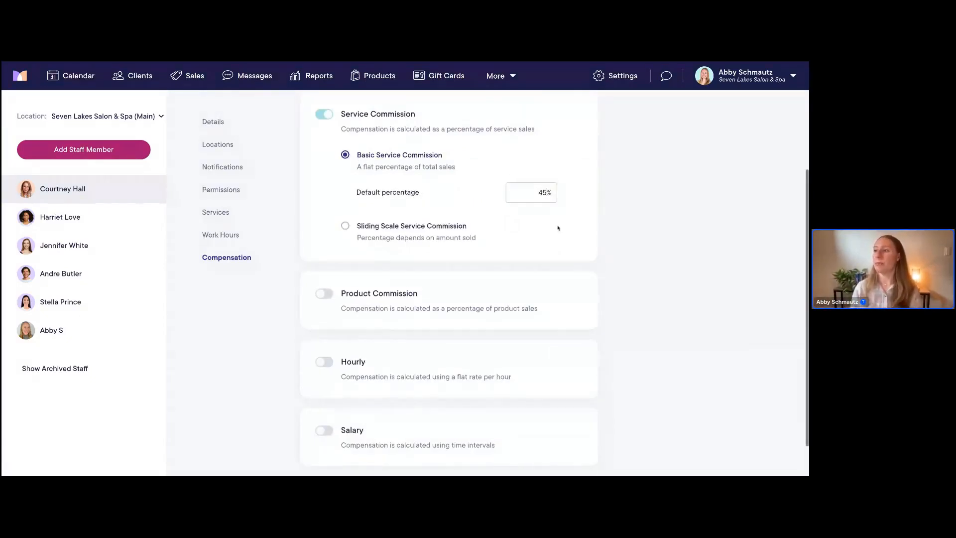
pyautogui.scroll(1, 558, 227)
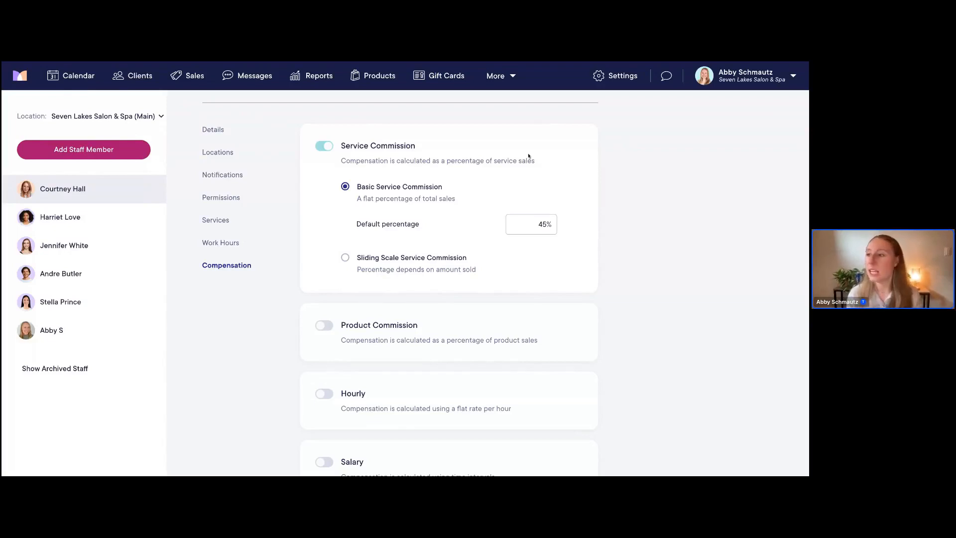
pyautogui.click(219, 222)
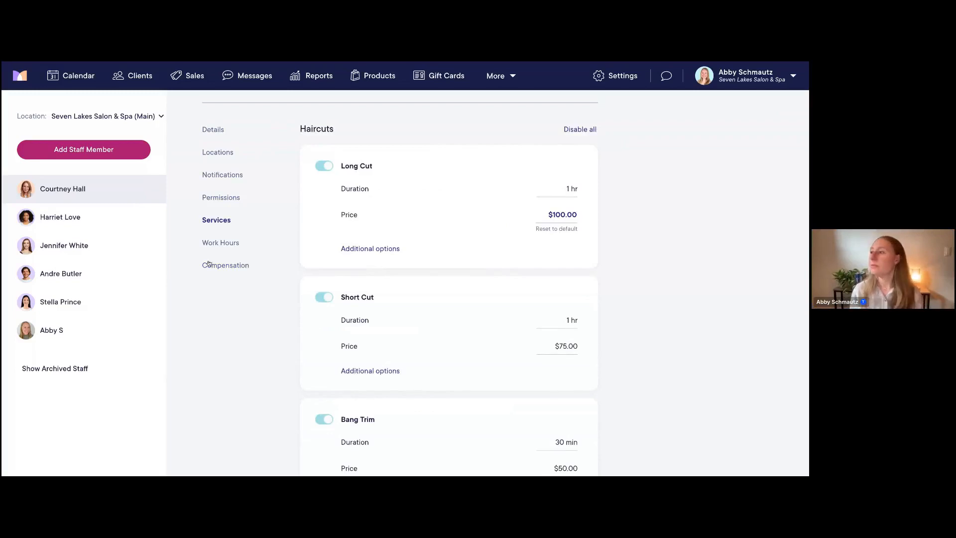
# Give Long Cut a custom 43% commission, overriding the 45% default
pyautogui.click(391, 254)
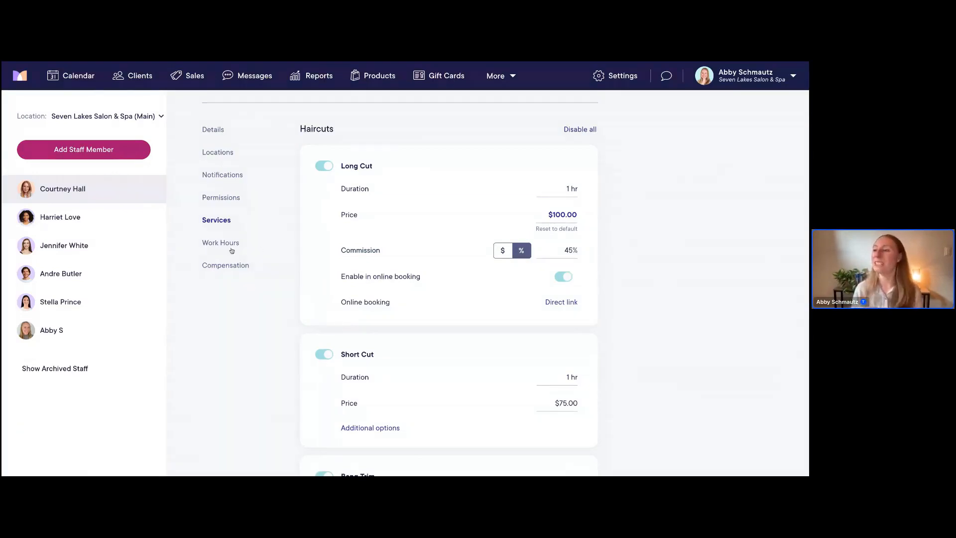
pyautogui.click(226, 266)
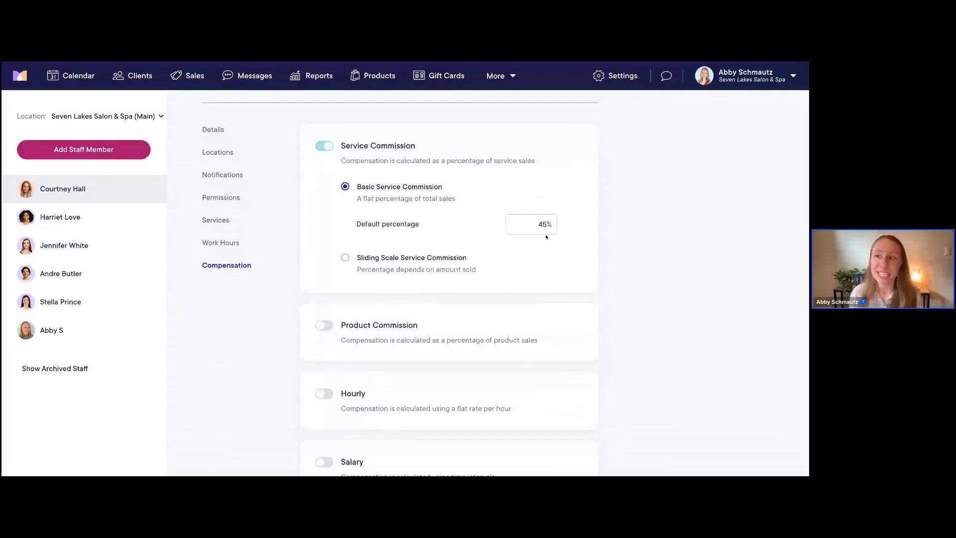
pyautogui.click(219, 224)
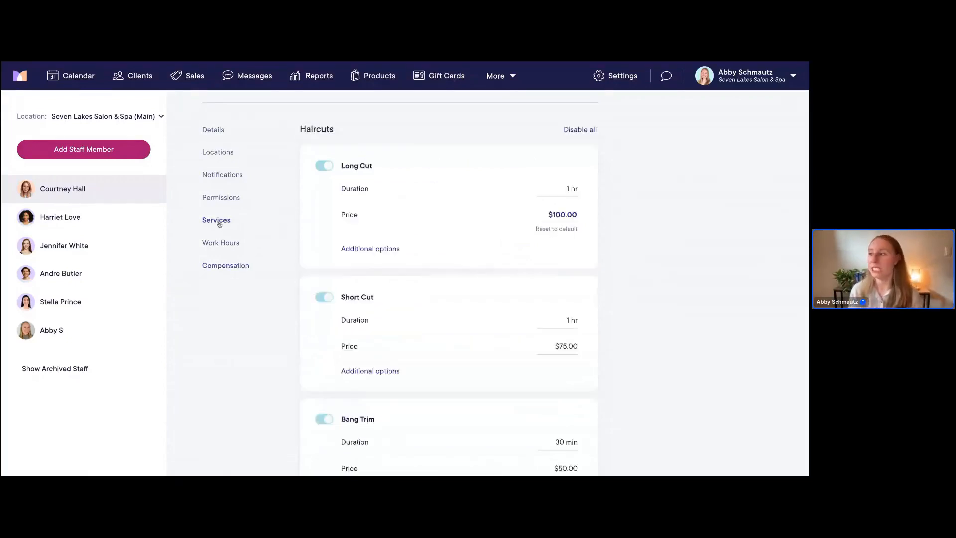
pyautogui.click(384, 250)
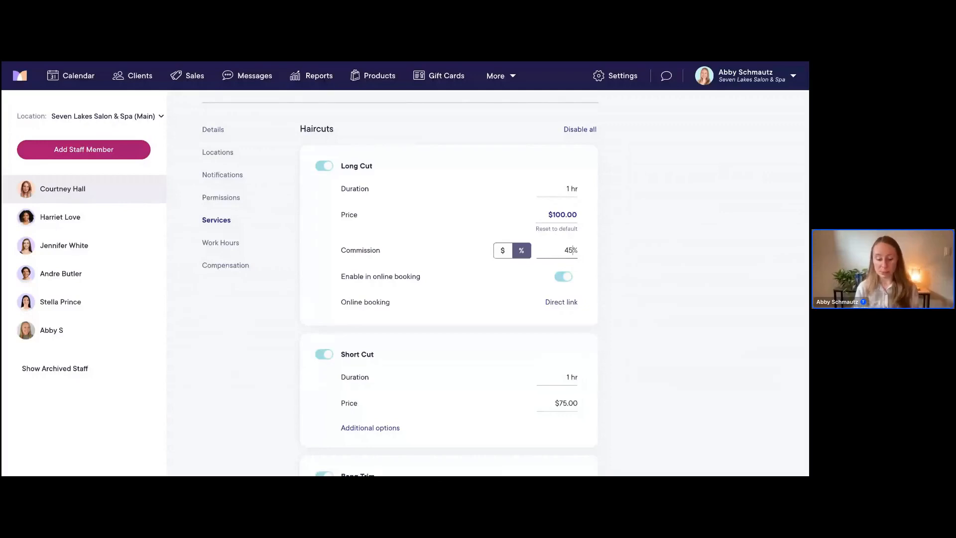
pyautogui.press('BackSpace')
pyautogui.write('7')
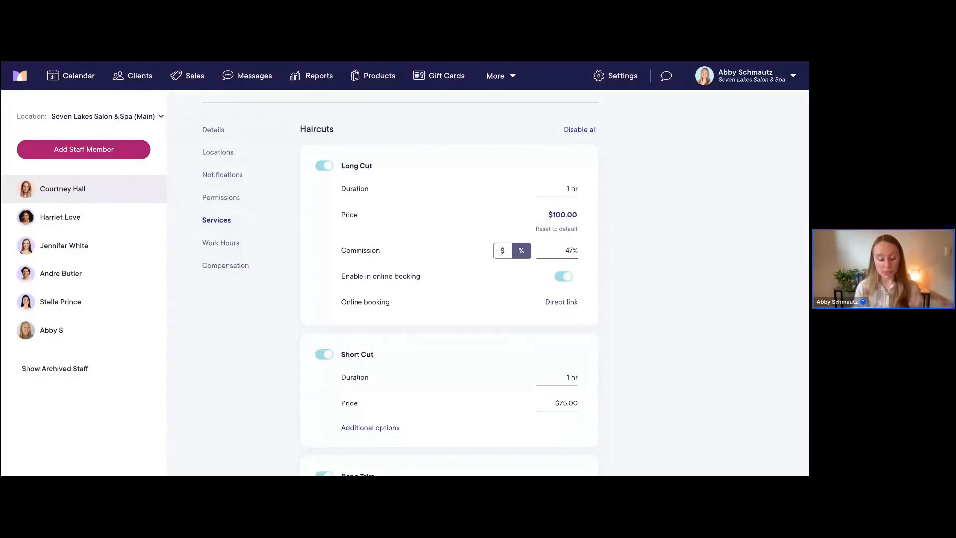
pyautogui.press('BackSpace')
pyautogui.press('BackSpace')
pyautogui.write('43')
pyautogui.click(630, 271)
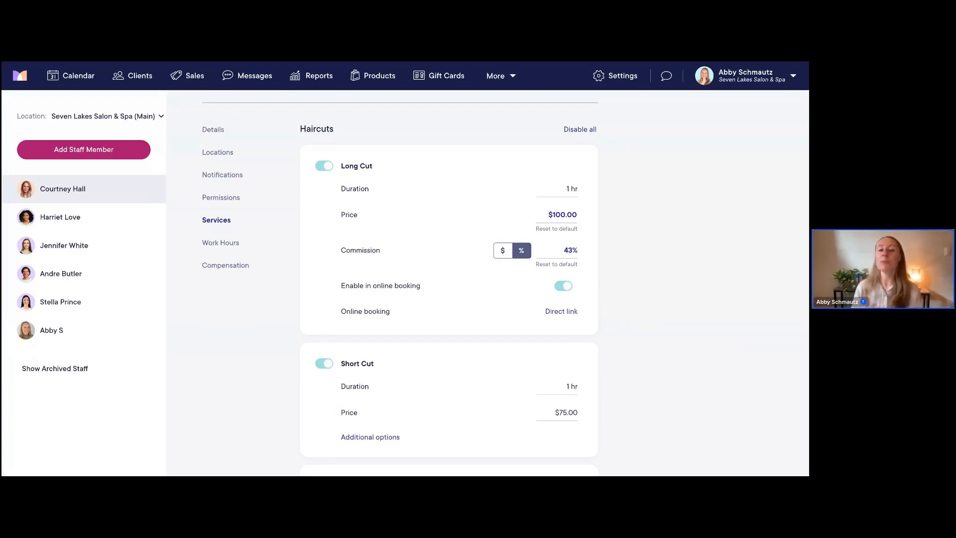
pyautogui.scroll(-1, 448, 284)
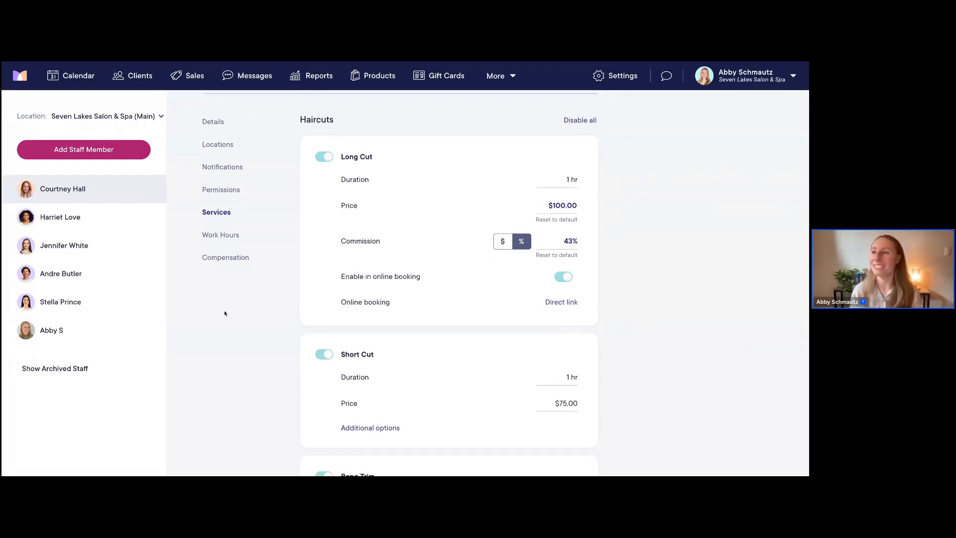
pyautogui.scroll(1, 239, 306)
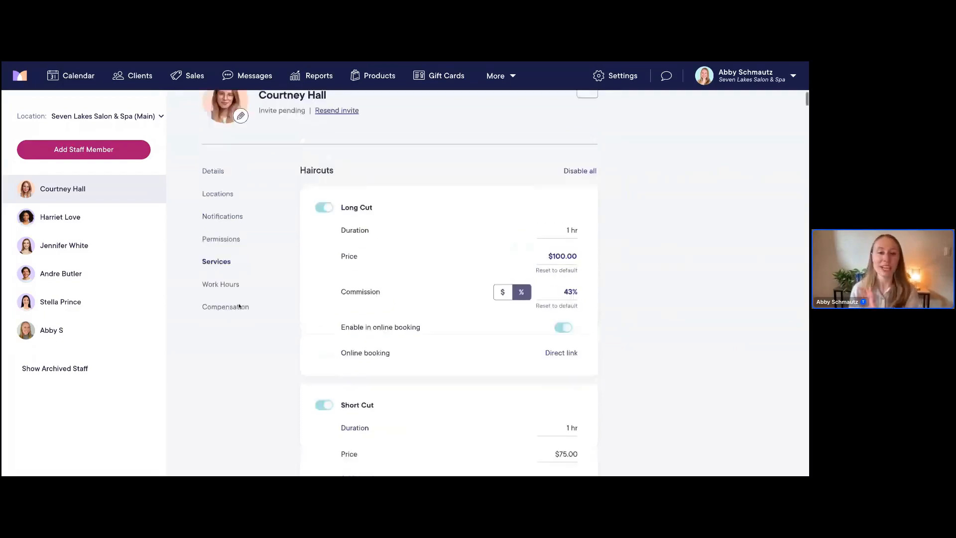
pyautogui.scroll(1, 239, 306)
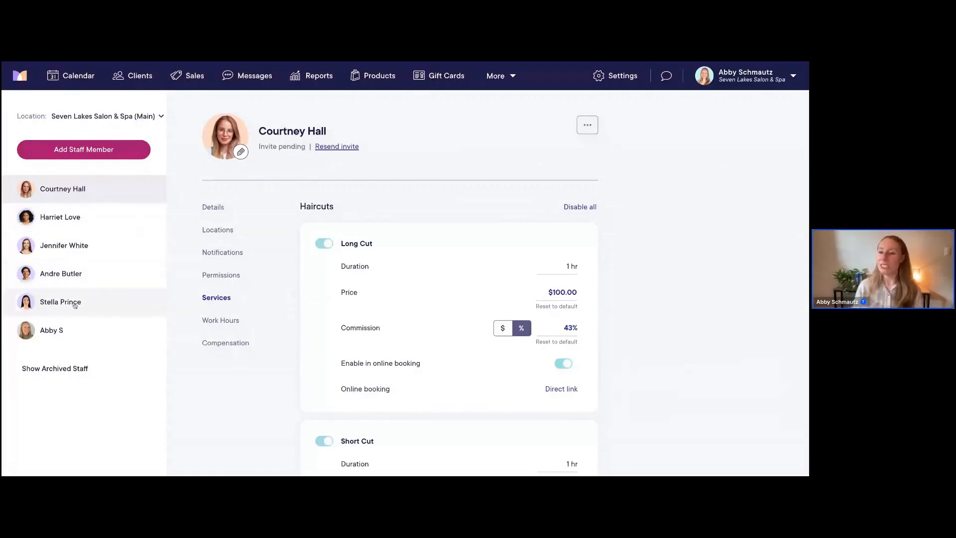
# Drag the staff member back to first place in the Staff Members list after checking the calendar
pyautogui.moveTo(69, 197); pyautogui.dragTo(73, 253)
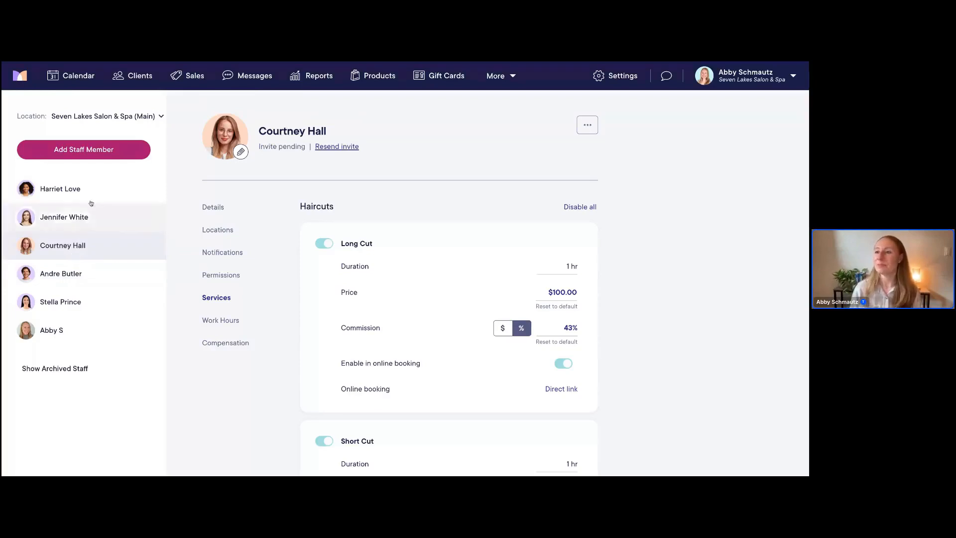
pyautogui.click(59, 80)
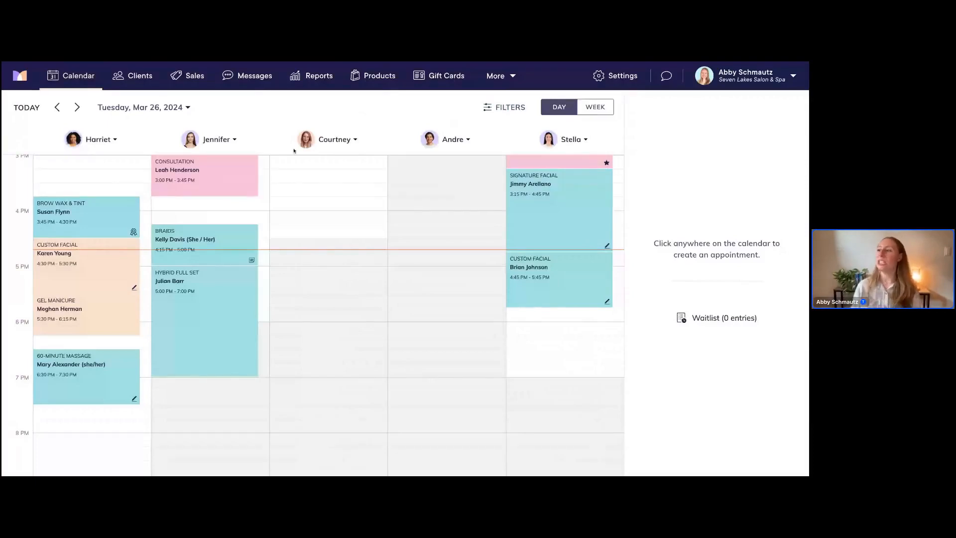
pyautogui.click(607, 88)
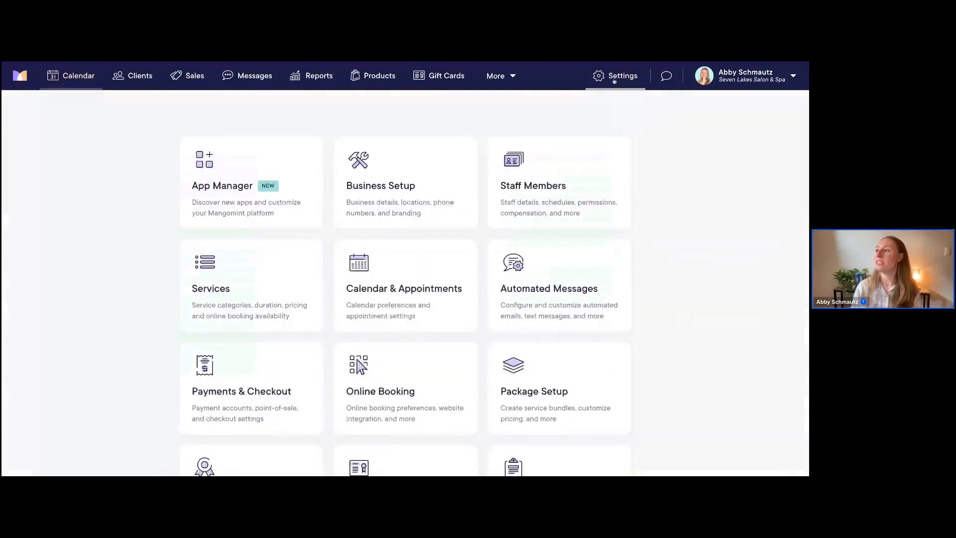
pyautogui.click(581, 145)
pyautogui.moveTo(74, 248); pyautogui.dragTo(78, 188)
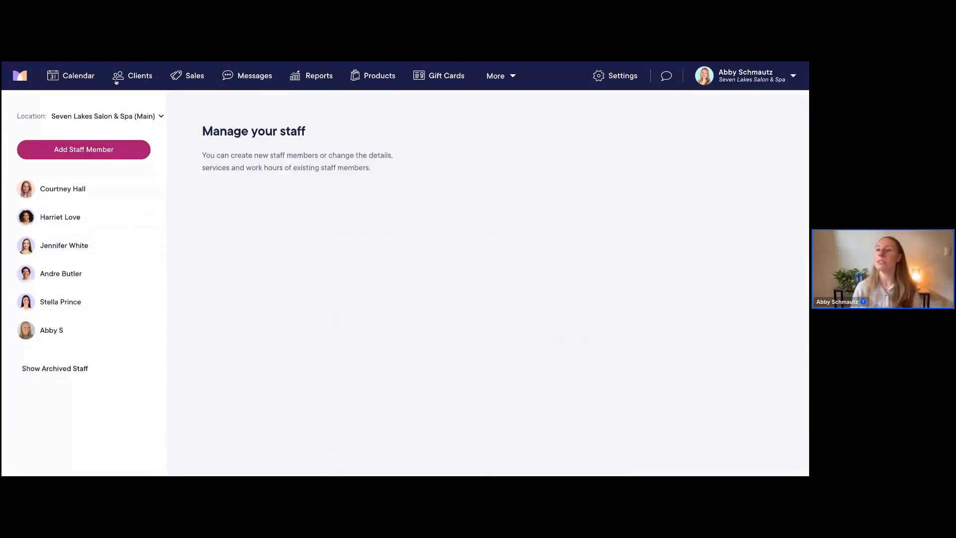
# Verify the Mar 26 day calendar shows the staff member's column first, then return to Settings
pyautogui.click(65, 76)
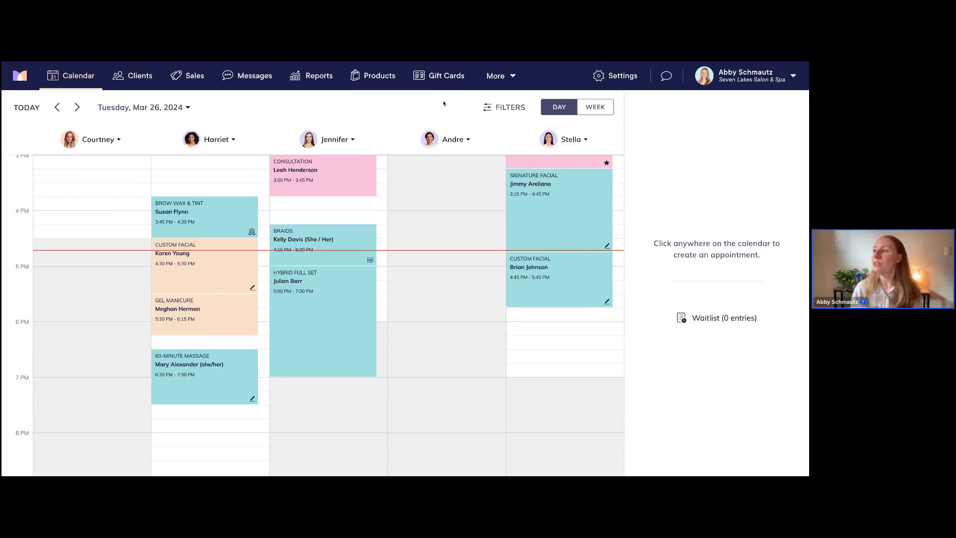
pyautogui.click(614, 75)
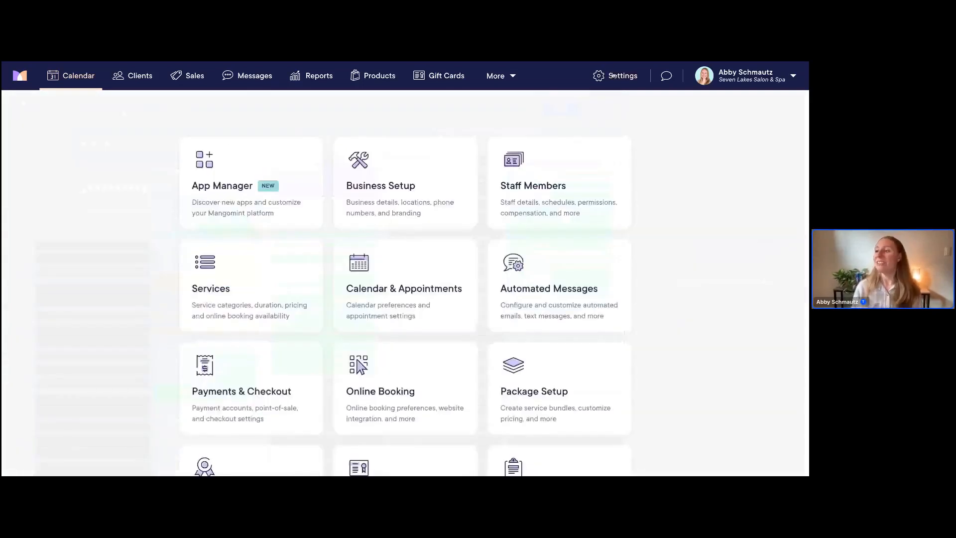
# Start the Quick Tools 'Not Working' tool and limit the location to Seven Lakes Main
pyautogui.click(391, 266)
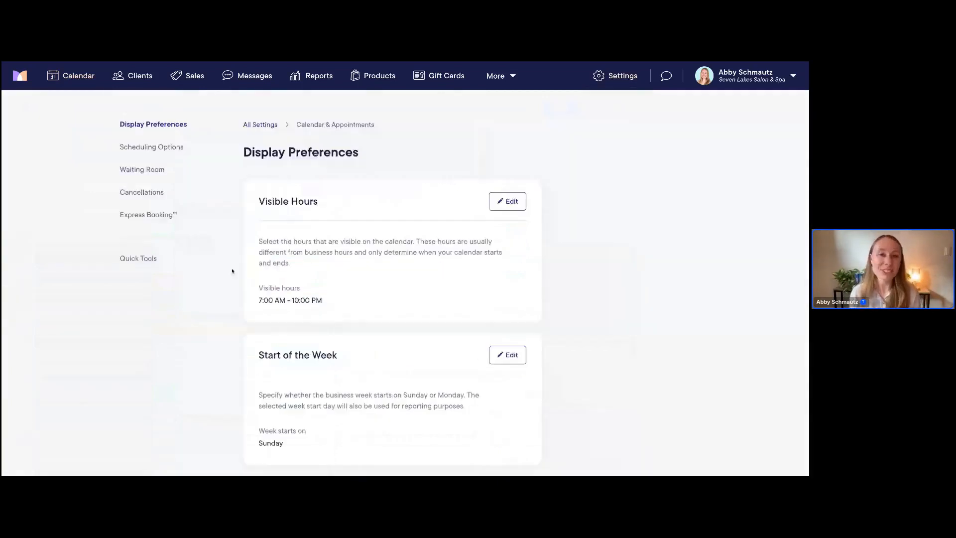
pyautogui.click(125, 260)
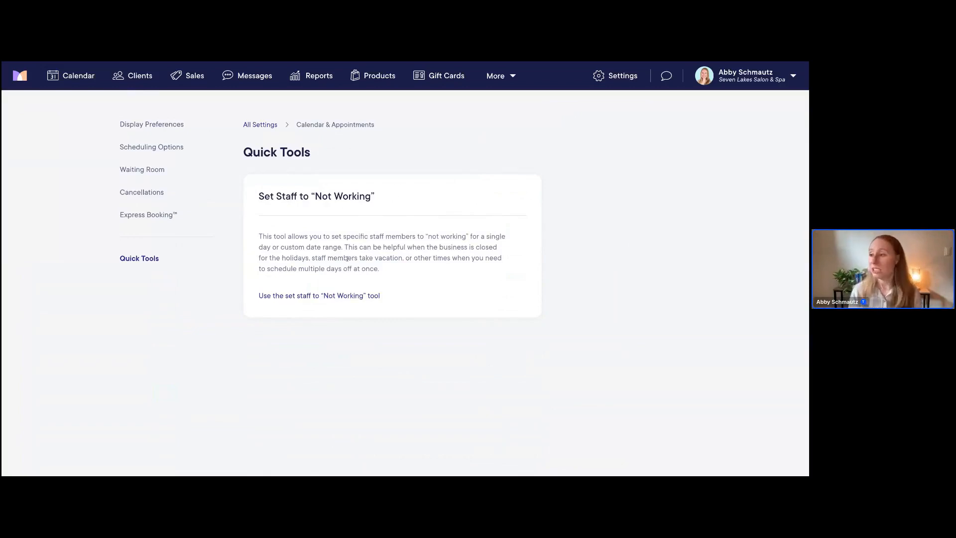
pyautogui.click(321, 297)
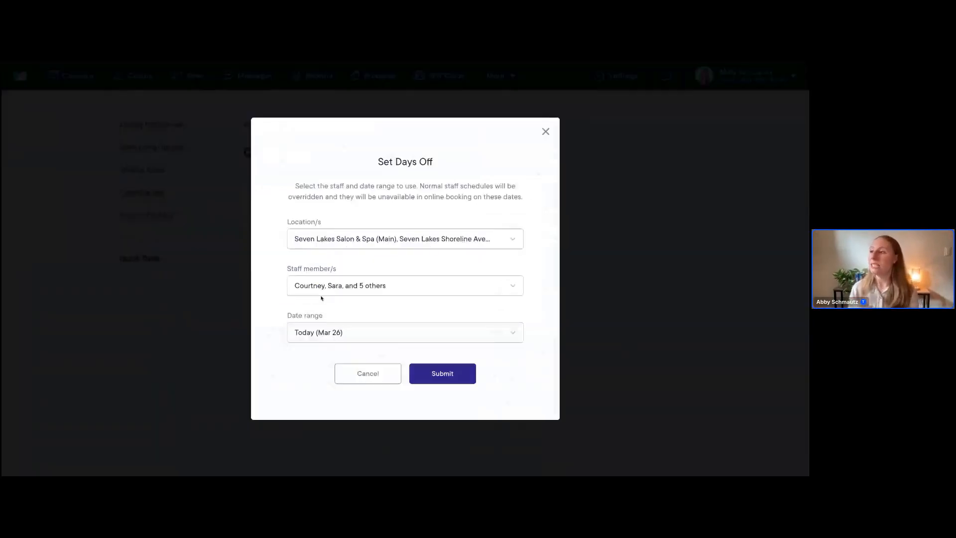
pyautogui.click(362, 241)
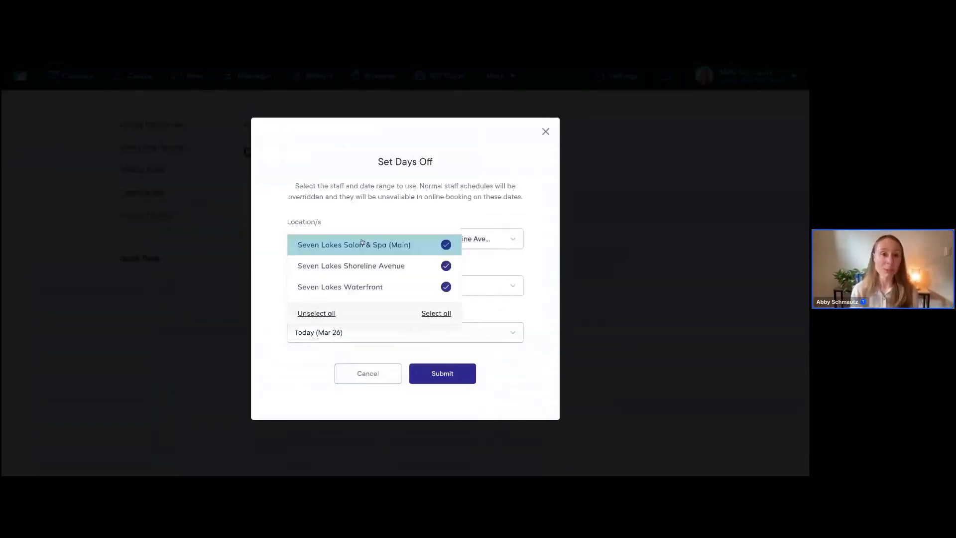
pyautogui.click(445, 269)
pyautogui.click(446, 287)
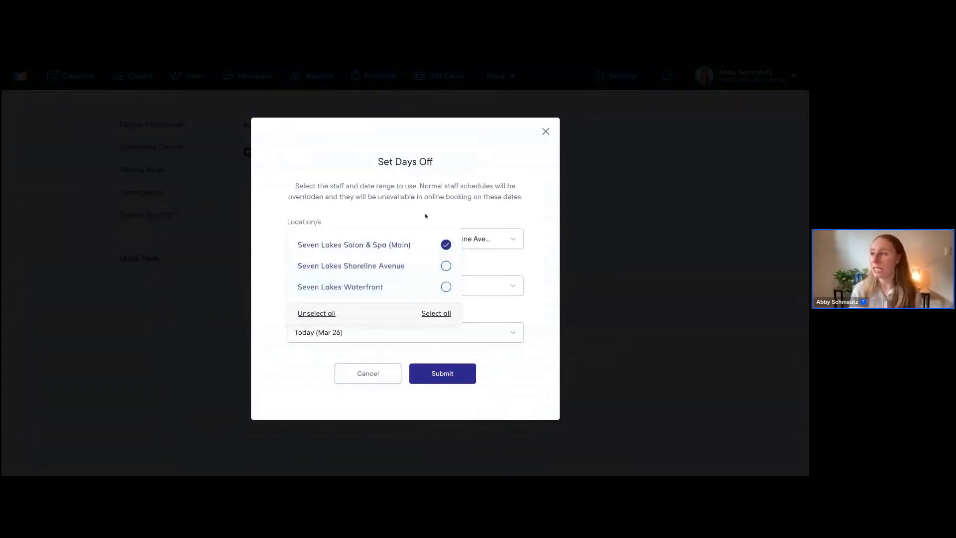
pyautogui.click(426, 215)
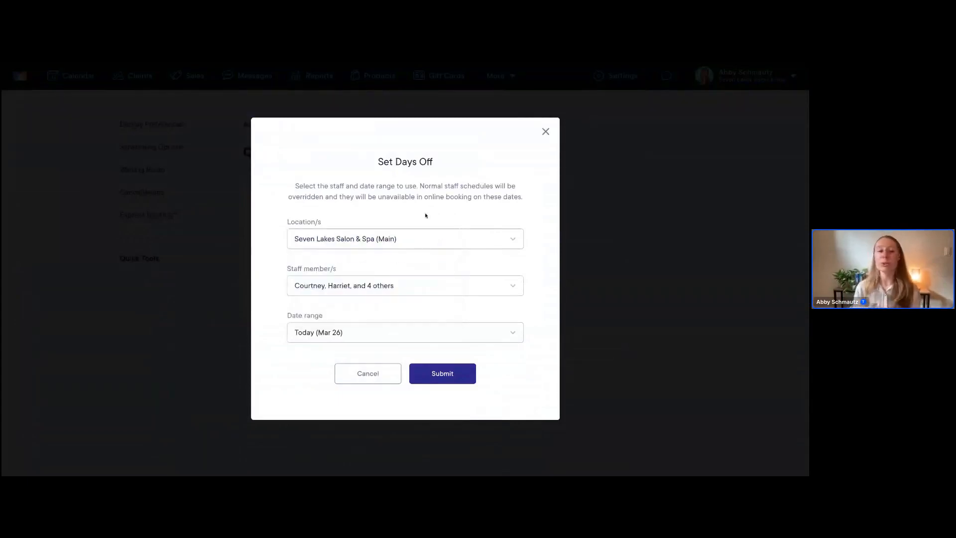
# Include all six staff members in the Not Working tool
pyautogui.click(367, 287)
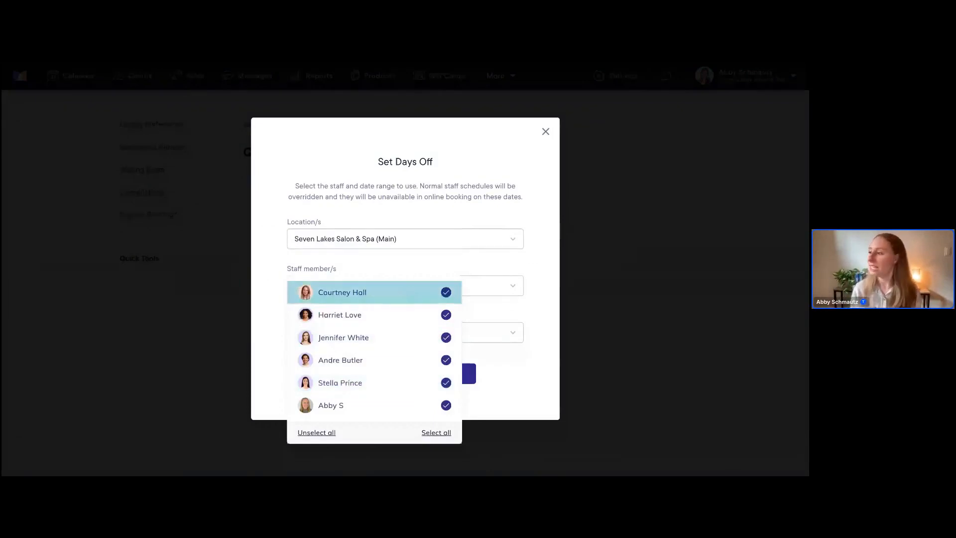
pyautogui.click(496, 266)
pyautogui.click(416, 289)
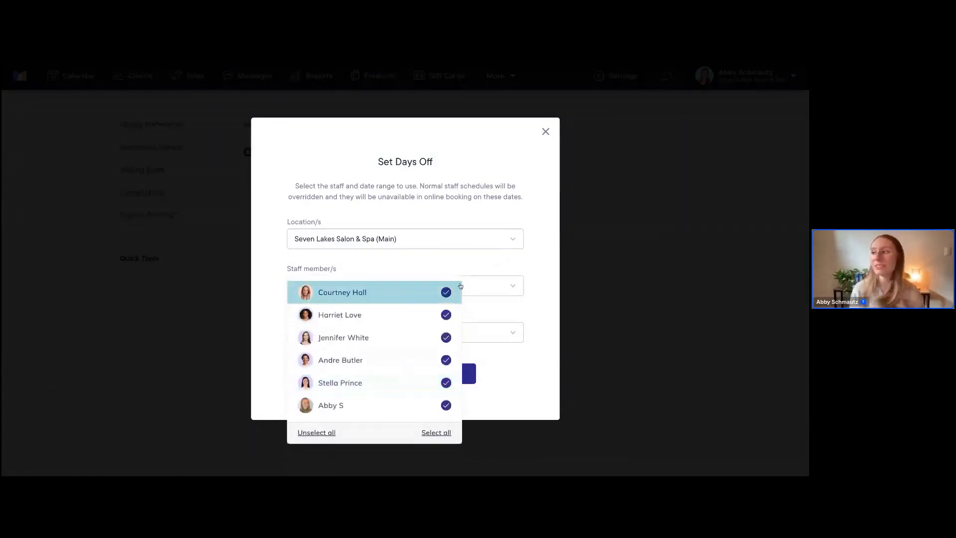
pyautogui.click(465, 267)
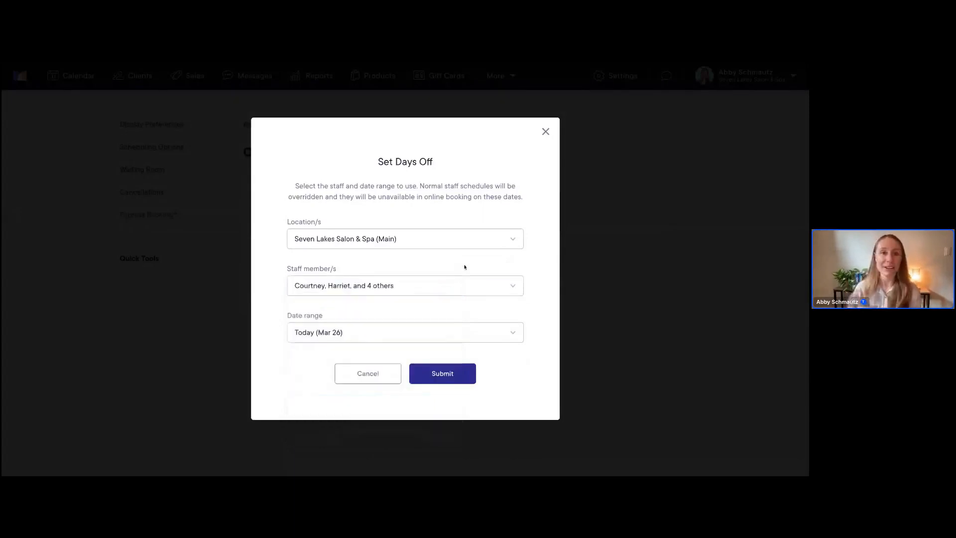
# Set the date range to Next Week (Mar 31 – Apr 6) and submit the days off
pyautogui.click(332, 333)
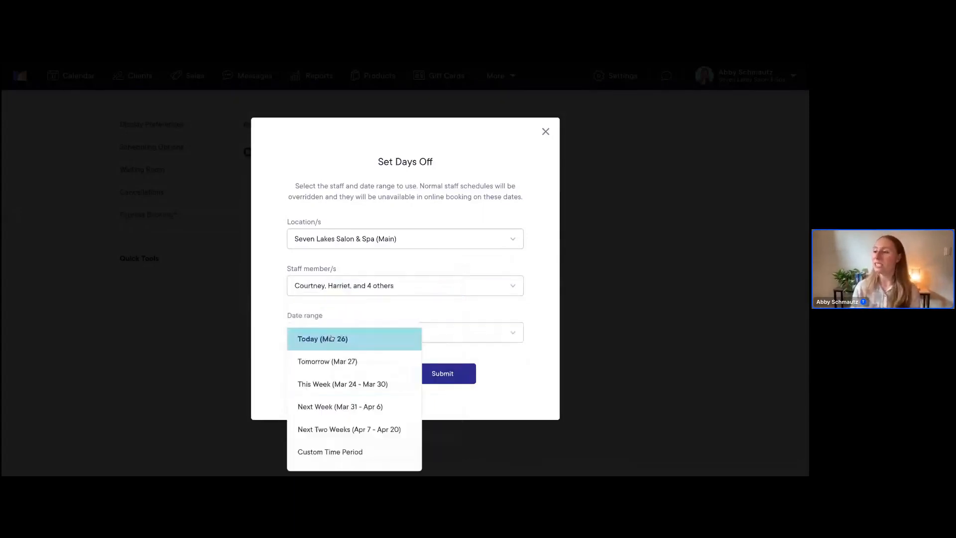
pyautogui.scroll(-2, 364, 352)
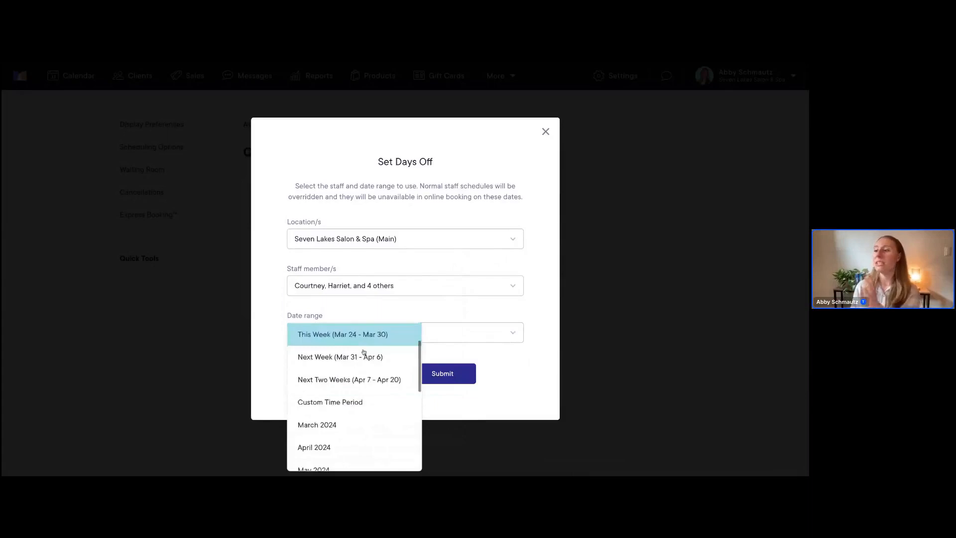
pyautogui.scroll(2, 364, 352)
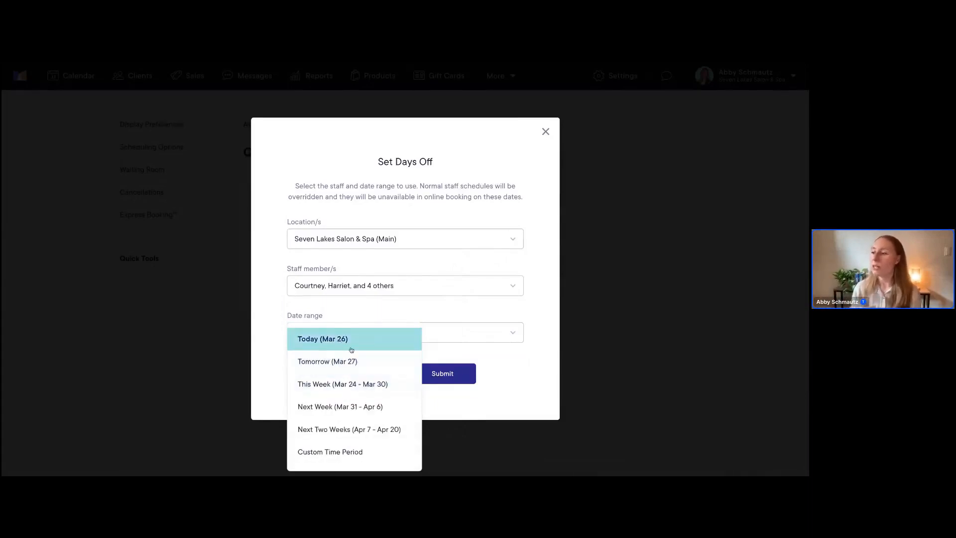
pyautogui.scroll(-5, 350, 382)
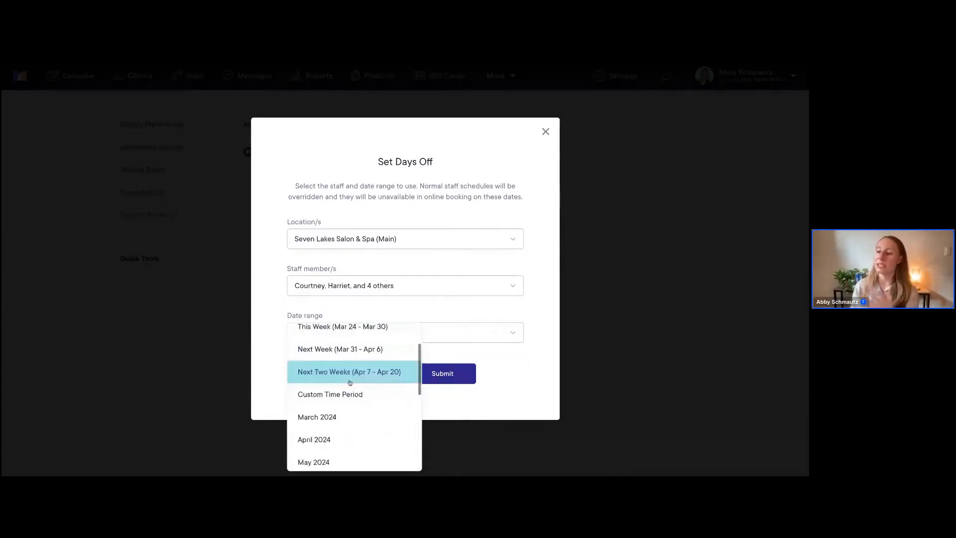
pyautogui.scroll(2, 349, 384)
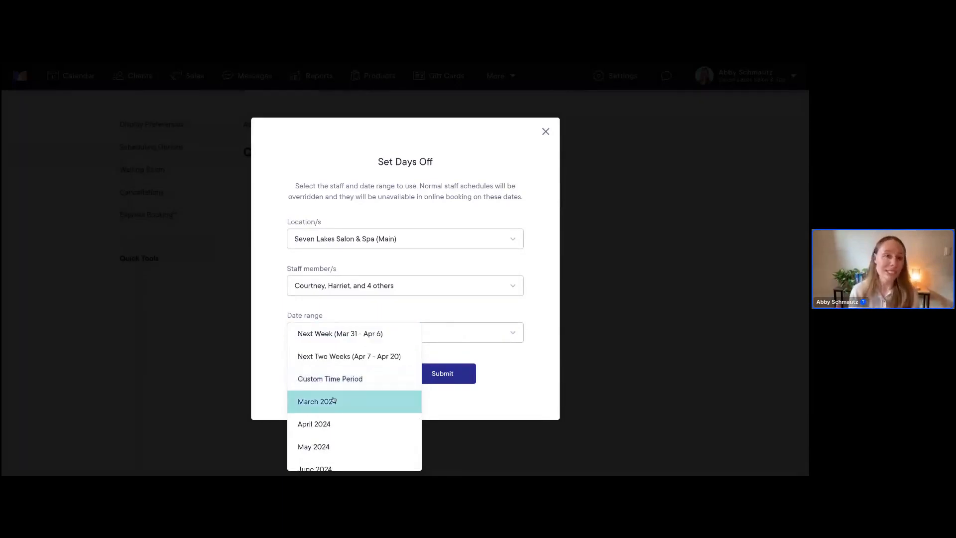
pyautogui.scroll(3, 333, 400)
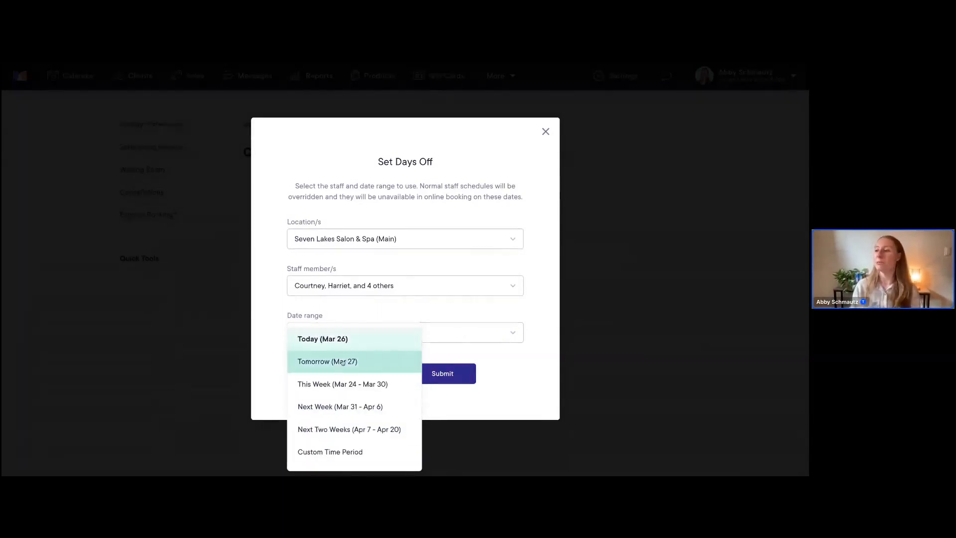
pyautogui.click(327, 362)
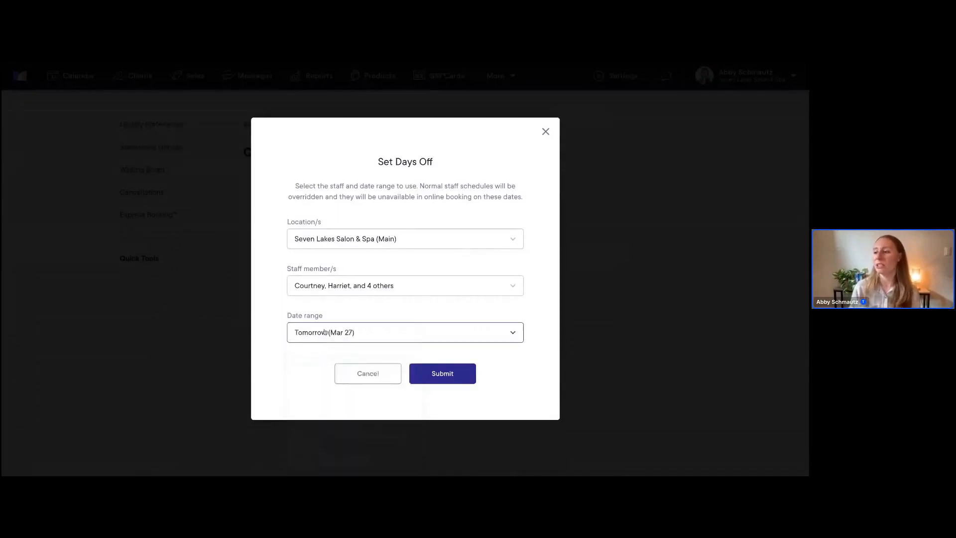
pyautogui.click(329, 337)
pyautogui.click(341, 385)
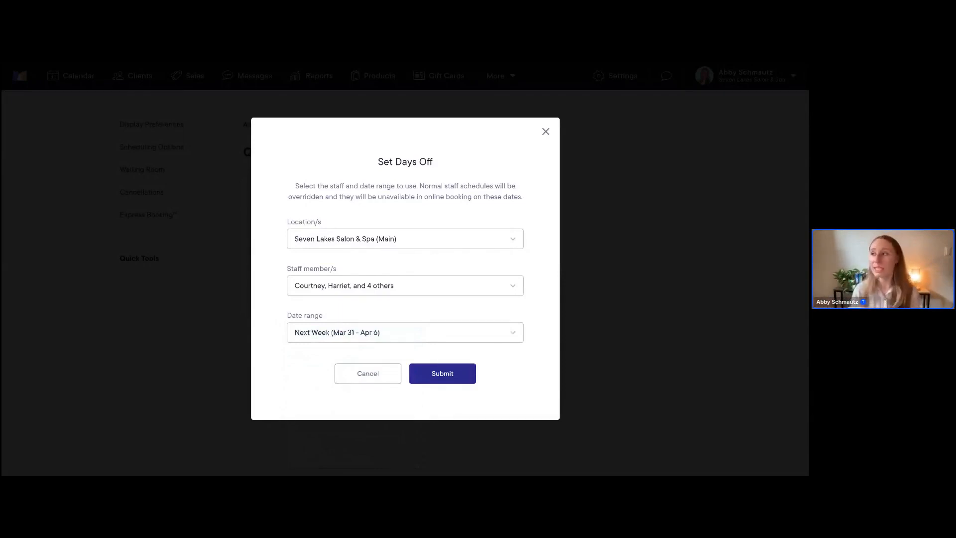
pyautogui.click(440, 373)
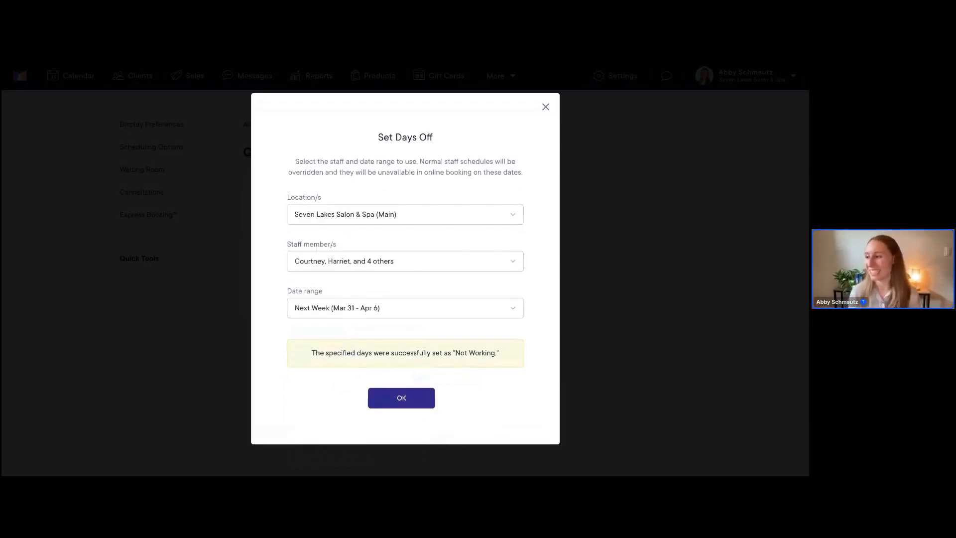
pyautogui.click(395, 399)
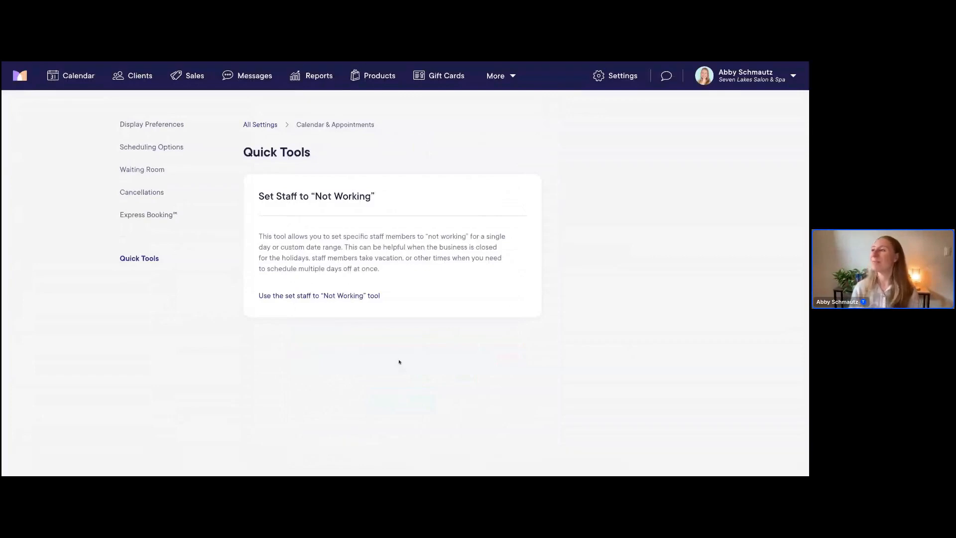
# Open the first staff member's profile Details page, showing her pending invite
pyautogui.click(608, 82)
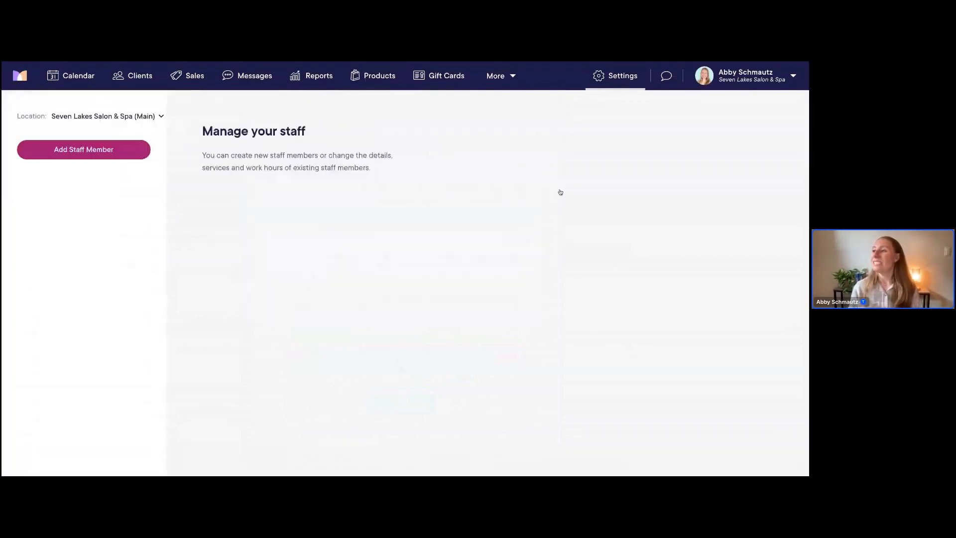
pyautogui.click(94, 192)
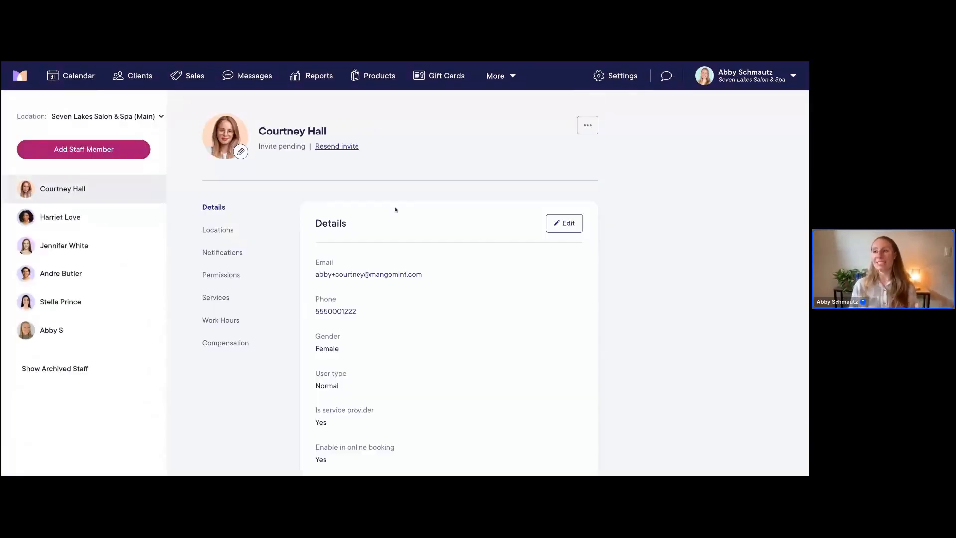
pyautogui.scroll(-1, 501, 243)
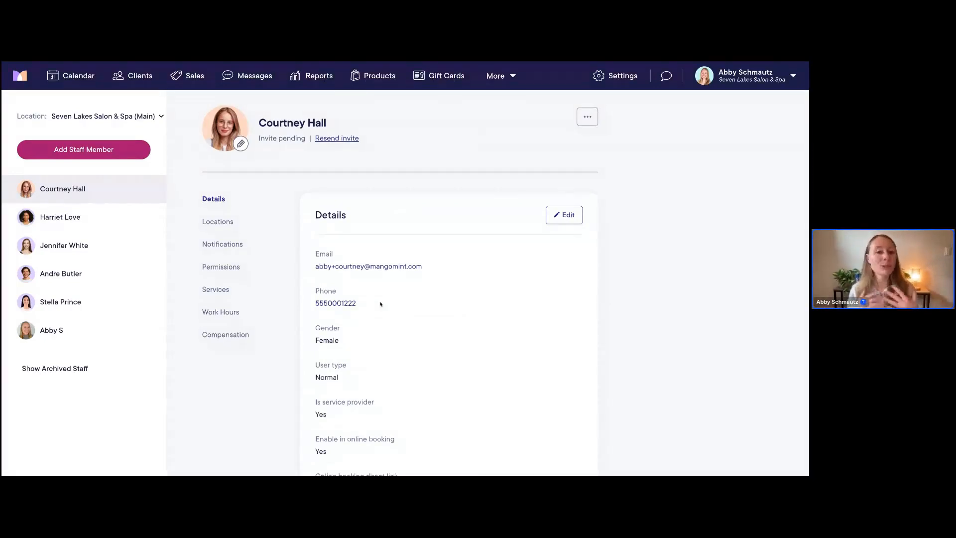
pyautogui.scroll(-1, 380, 304)
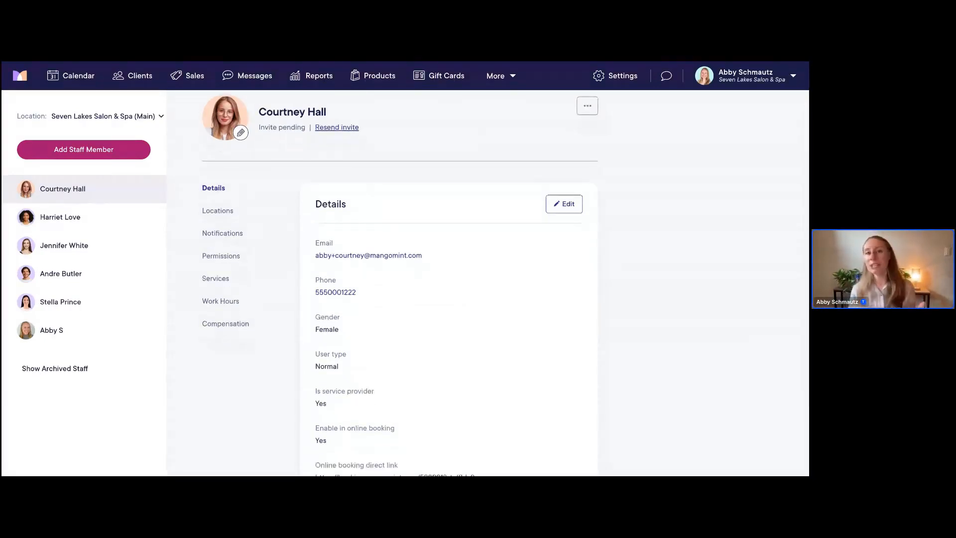